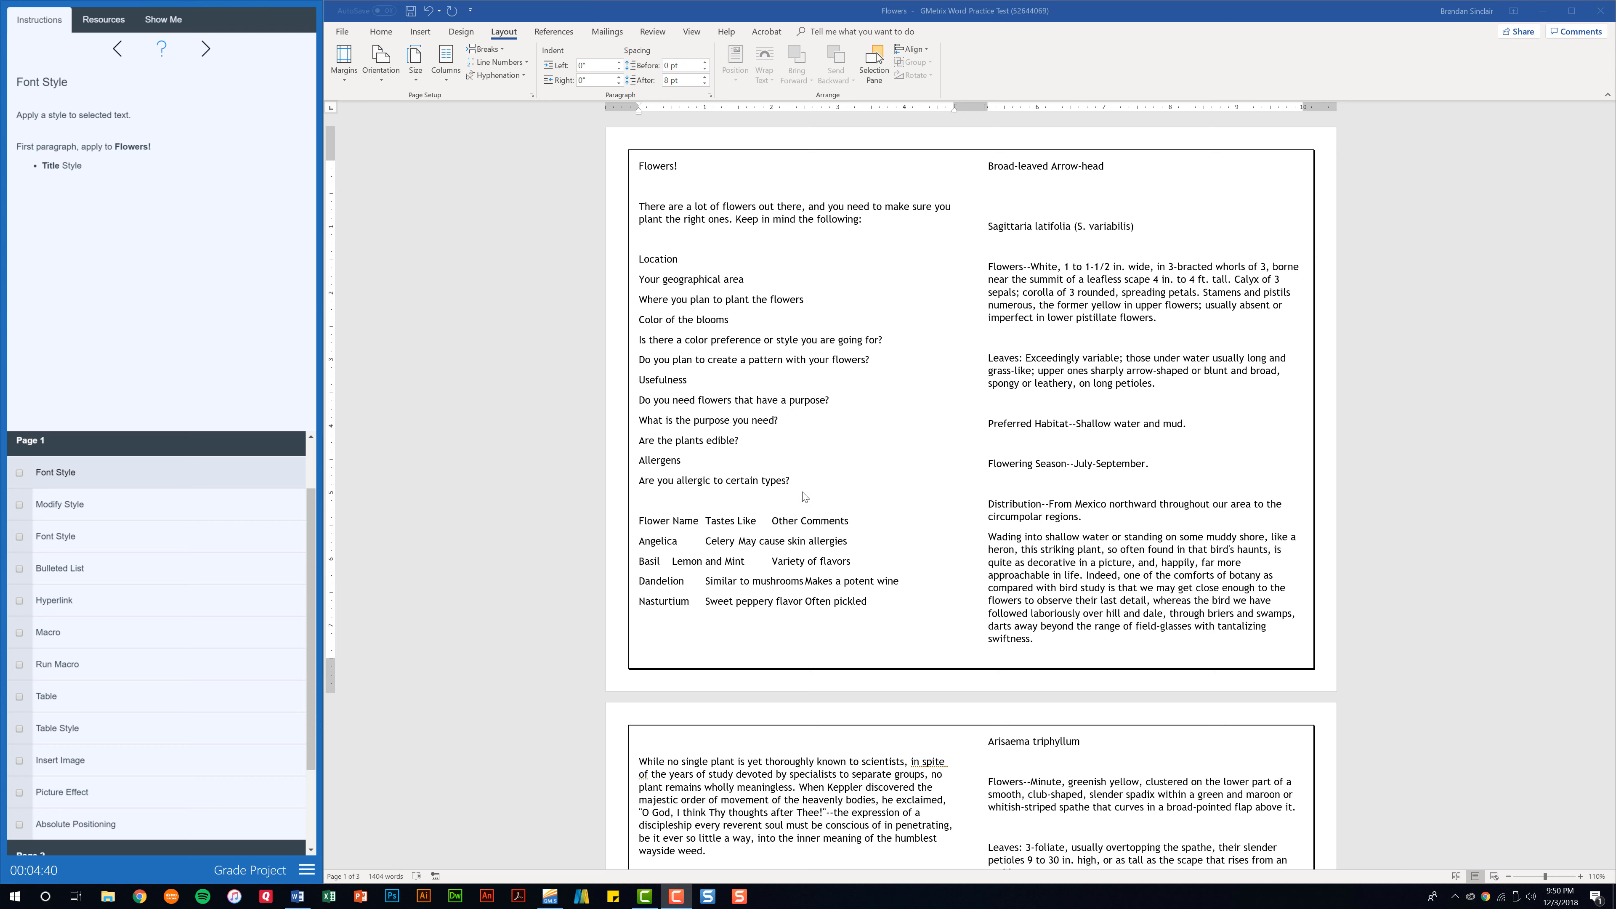
Apply the Title style to the first paragraph, "Flowers!", and check off the first Font Style task.
{"action": "left_click", "coordinate": [692, 166]}
{"action": "triple_click", "coordinate": [629, 165]}
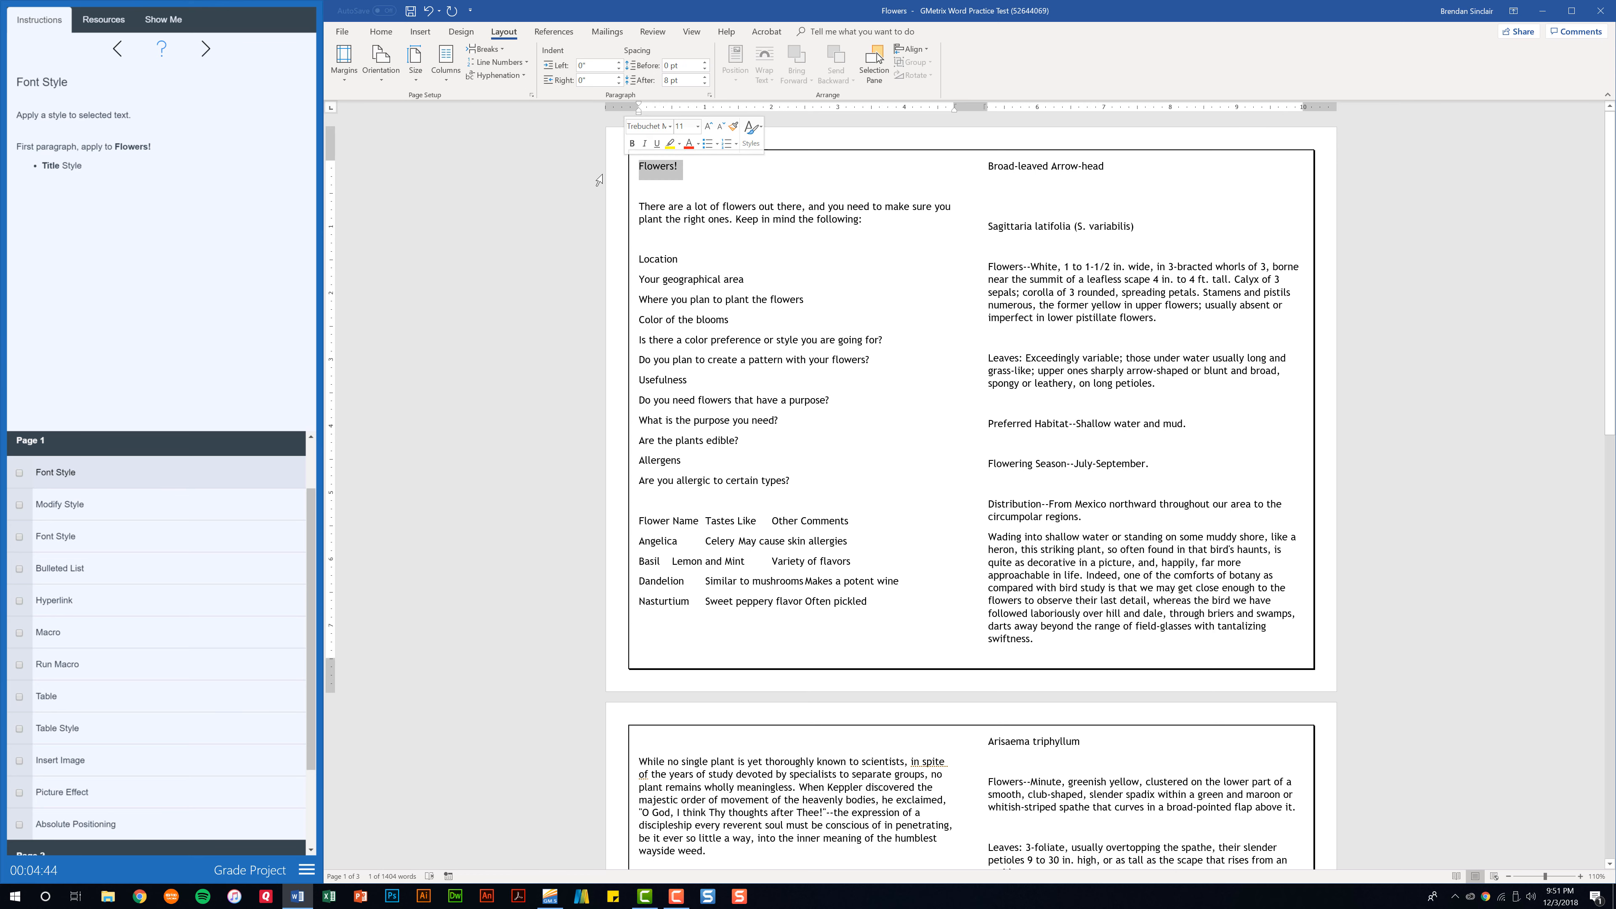
{"action": "left_click", "coordinate": [381, 33]}
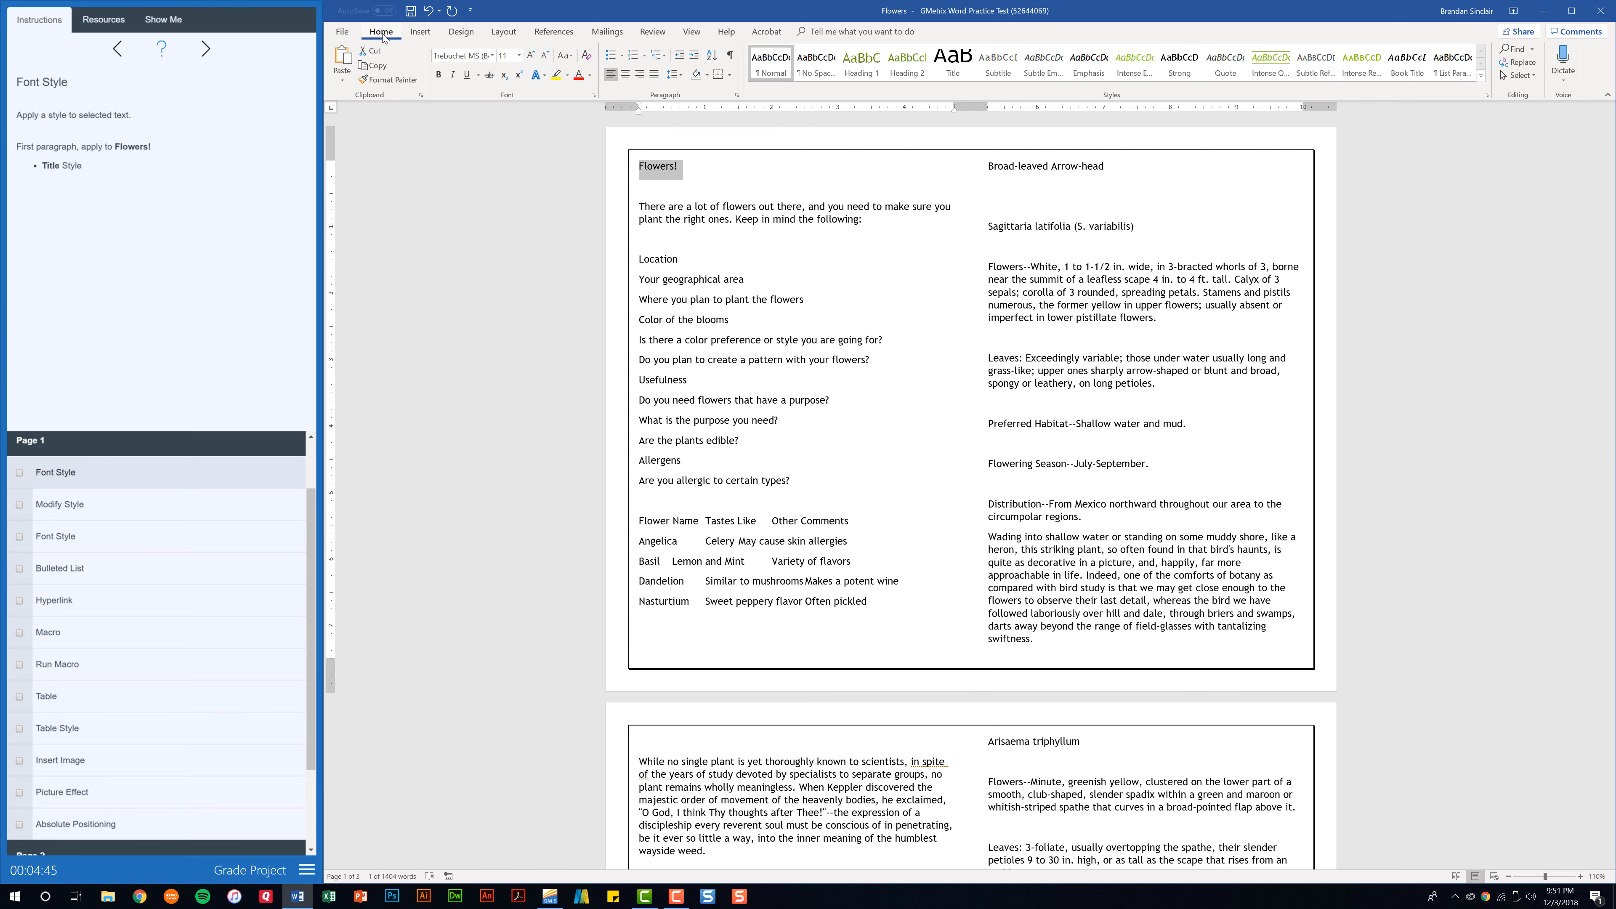
{"action": "left_click", "coordinate": [954, 72]}
{"action": "left_click", "coordinate": [953, 72]}
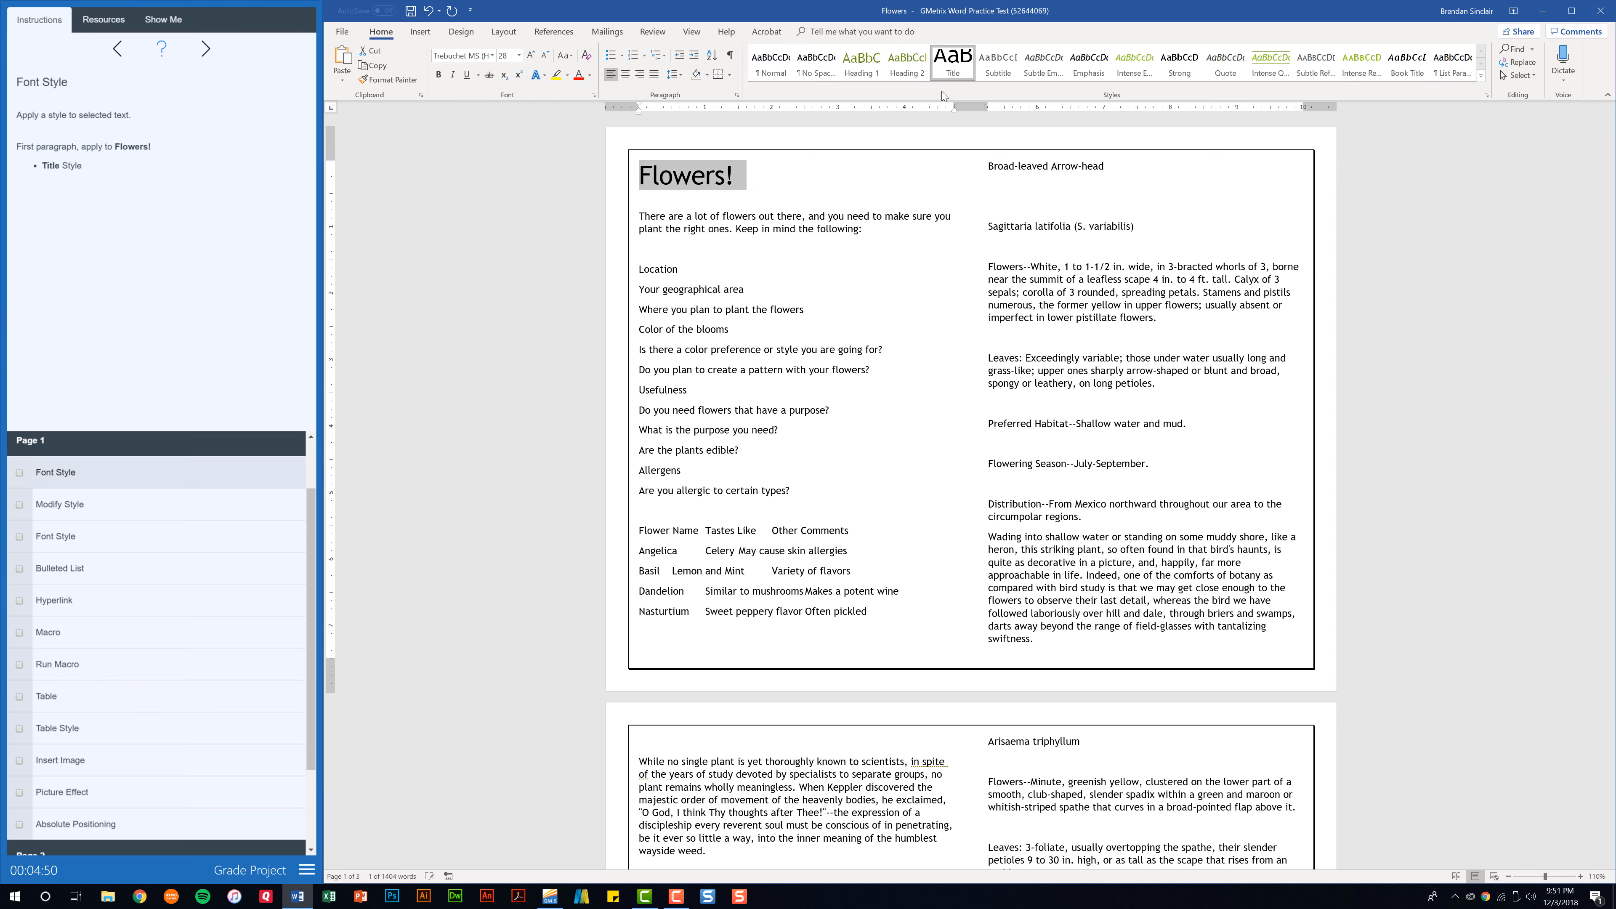
{"action": "left_click", "coordinate": [19, 473]}
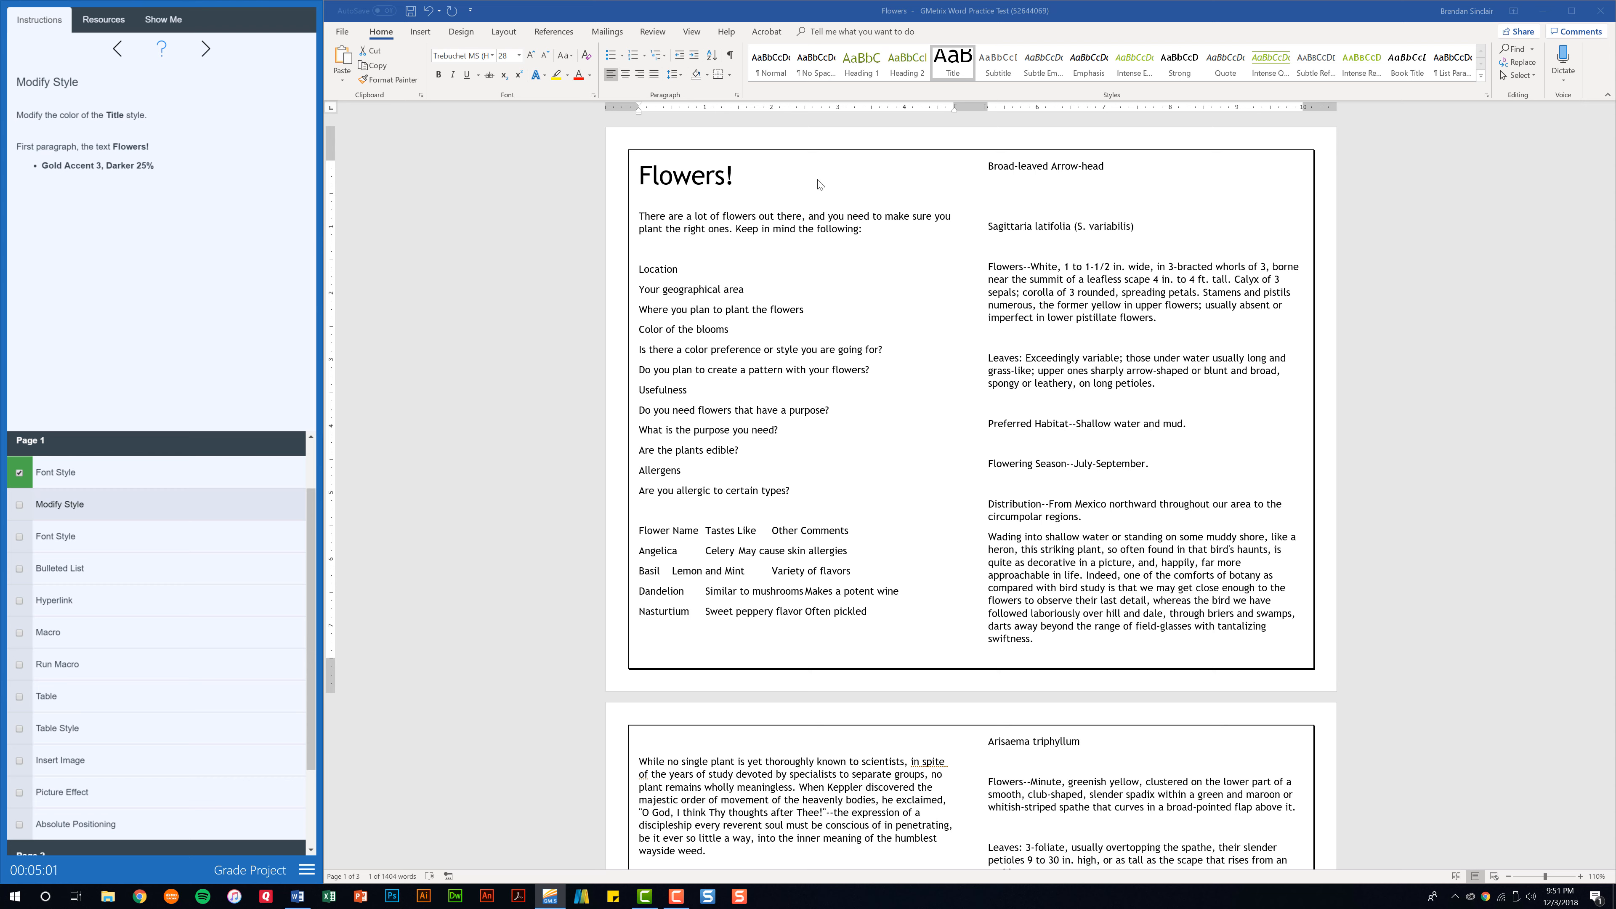
Modify the Title style's font color to Gold, Accent 3, Darker 25% and check off the Modify Style task.
{"action": "left_click", "coordinate": [955, 75]}
{"action": "right_click", "coordinate": [955, 75]}
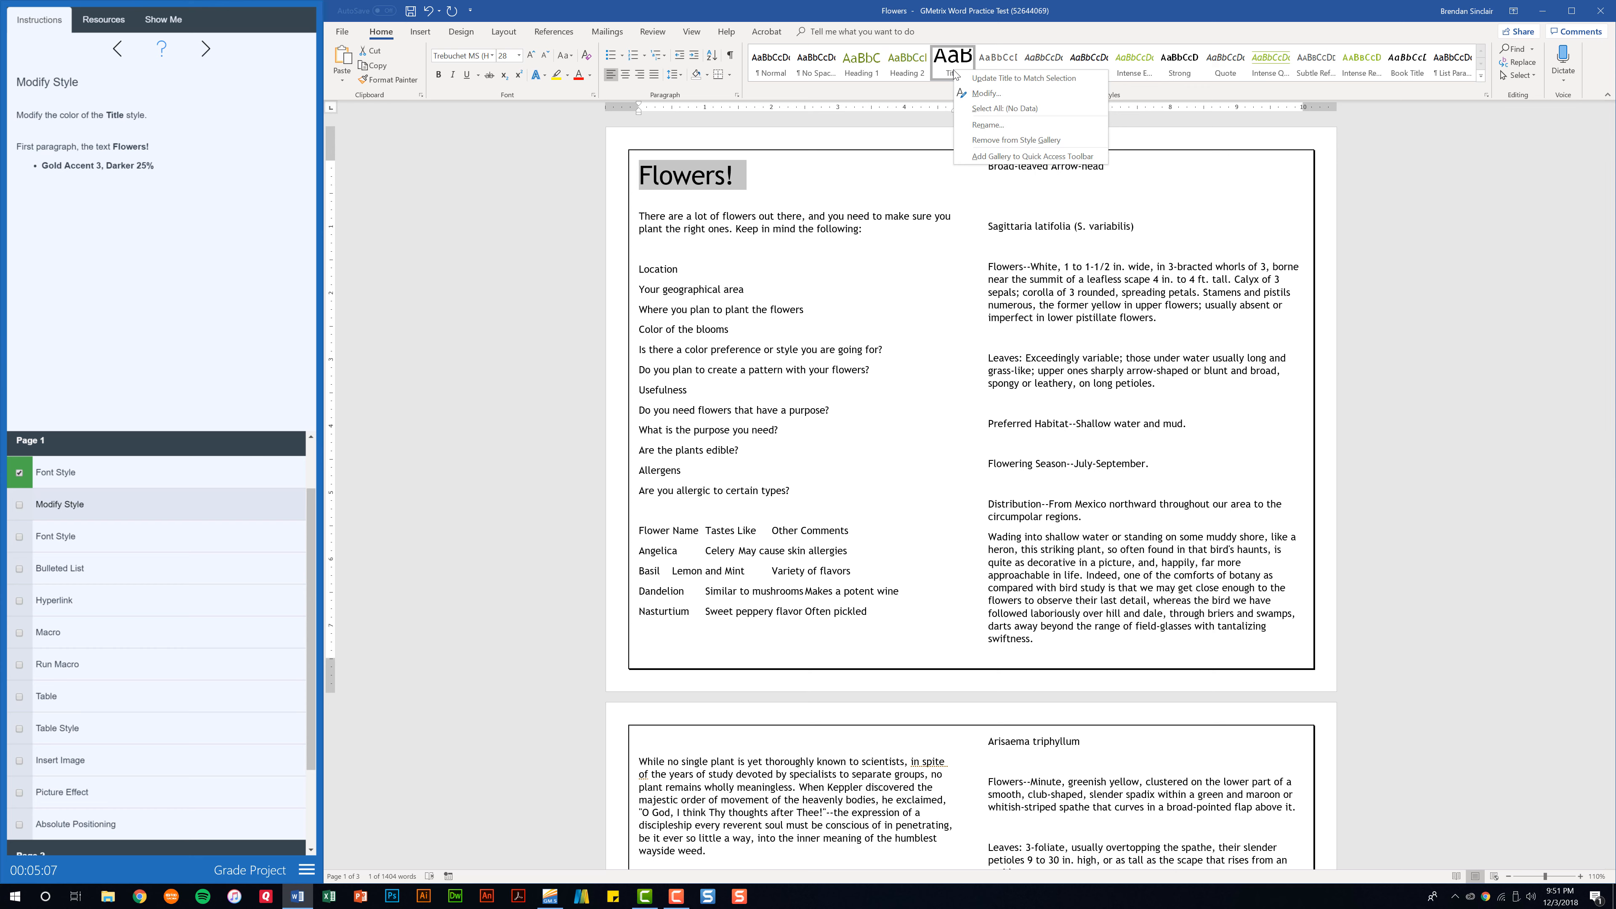
{"action": "left_click", "coordinate": [985, 94]}
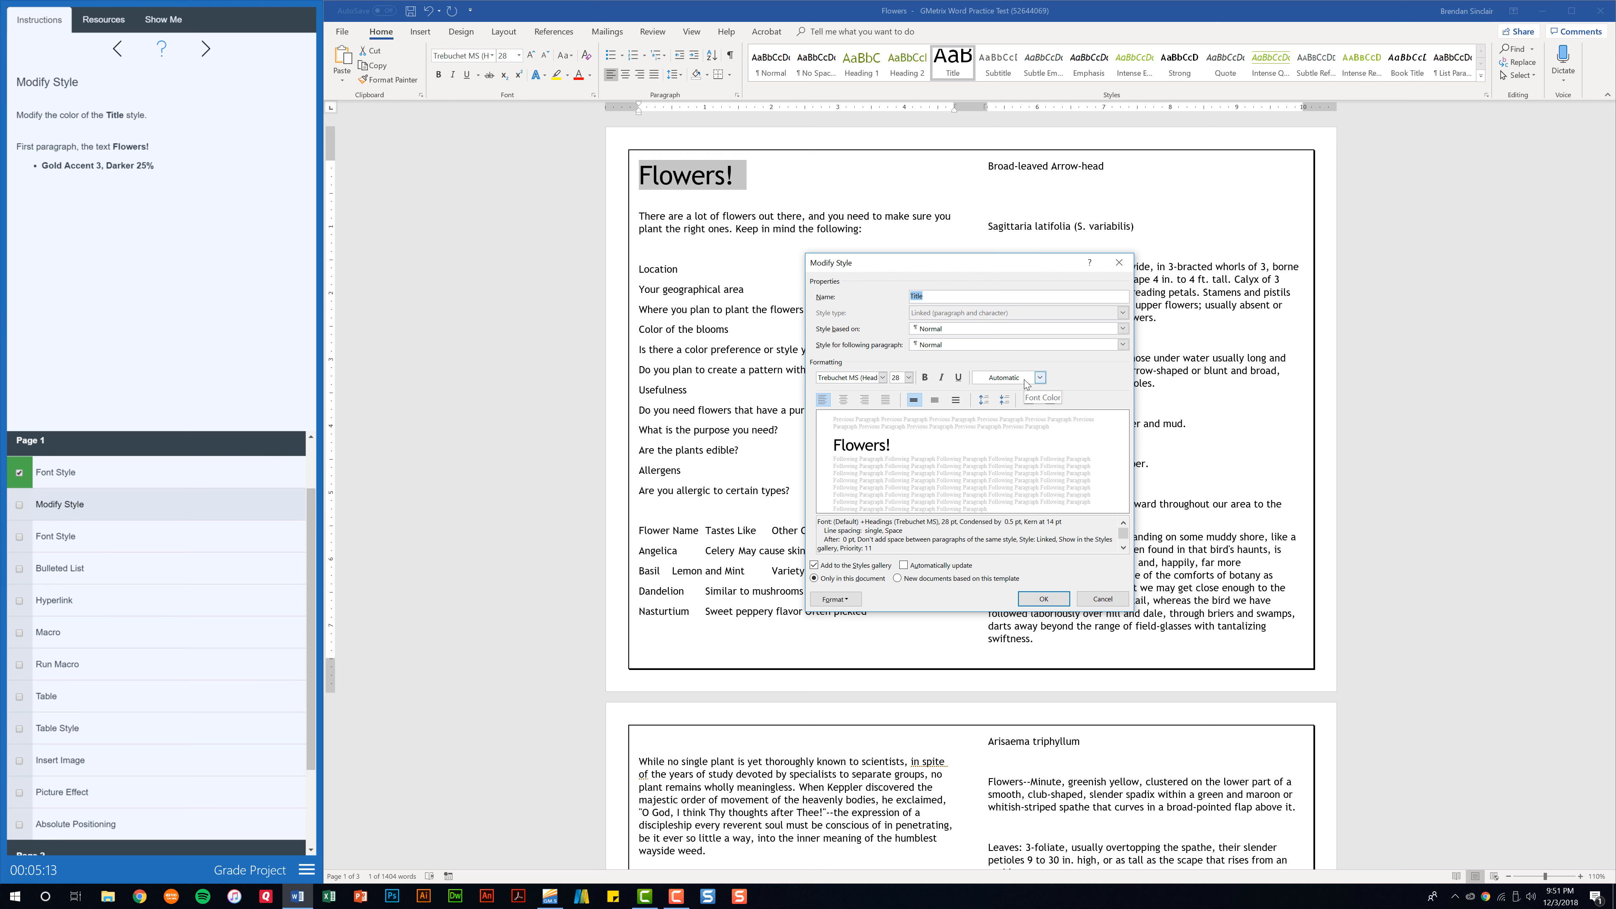
{"action": "left_click", "coordinate": [1039, 377]}
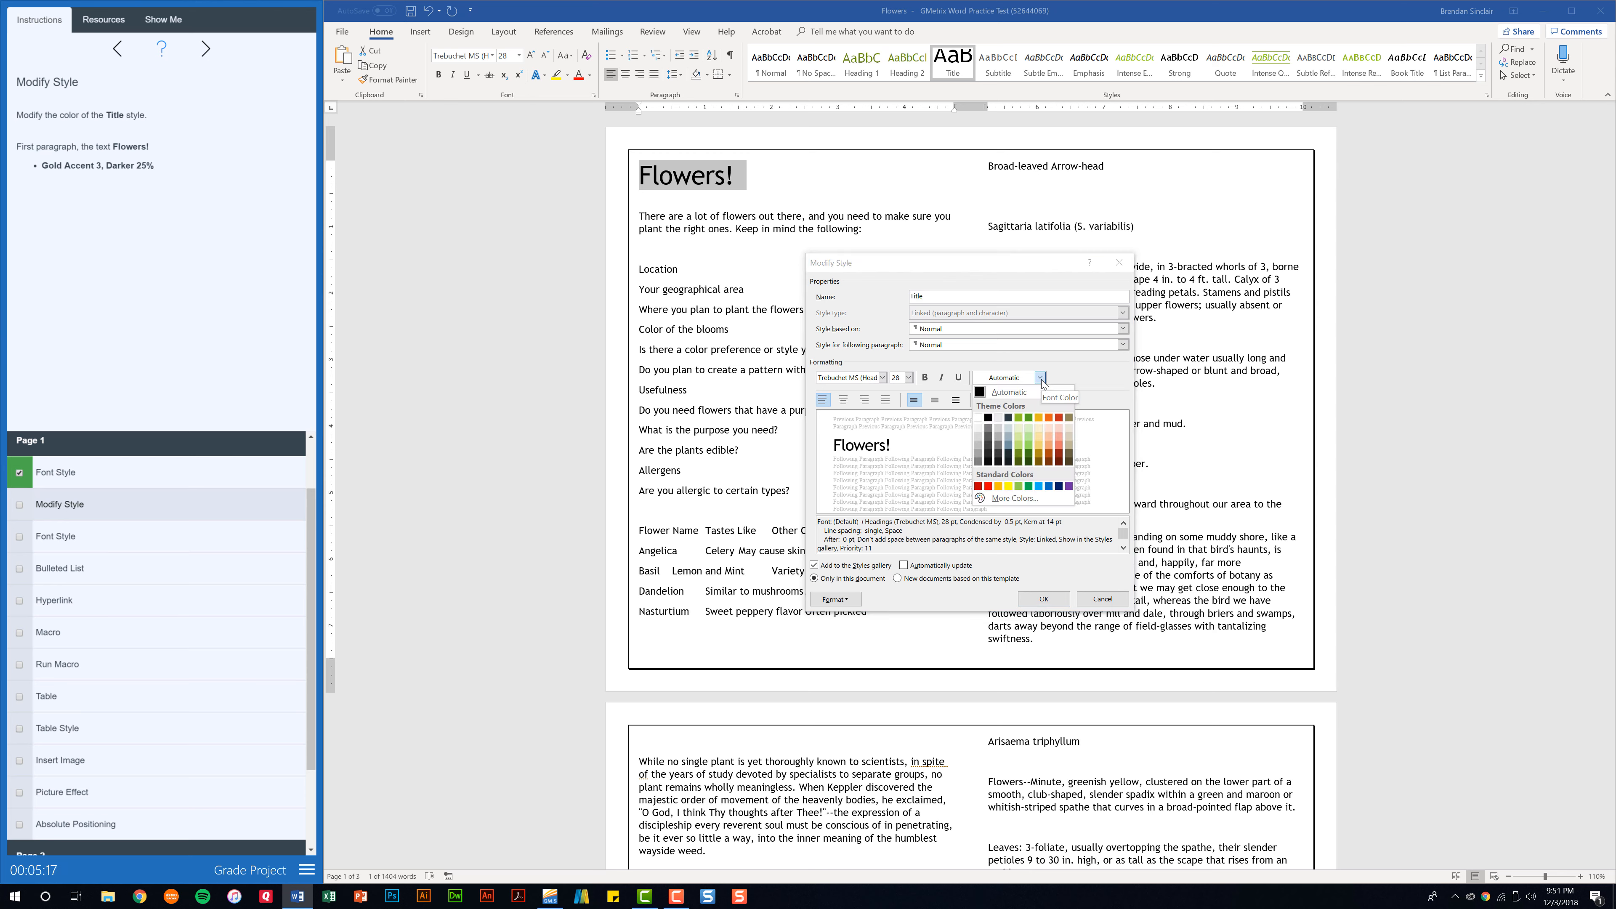
{"action": "left_click", "coordinate": [1035, 456]}
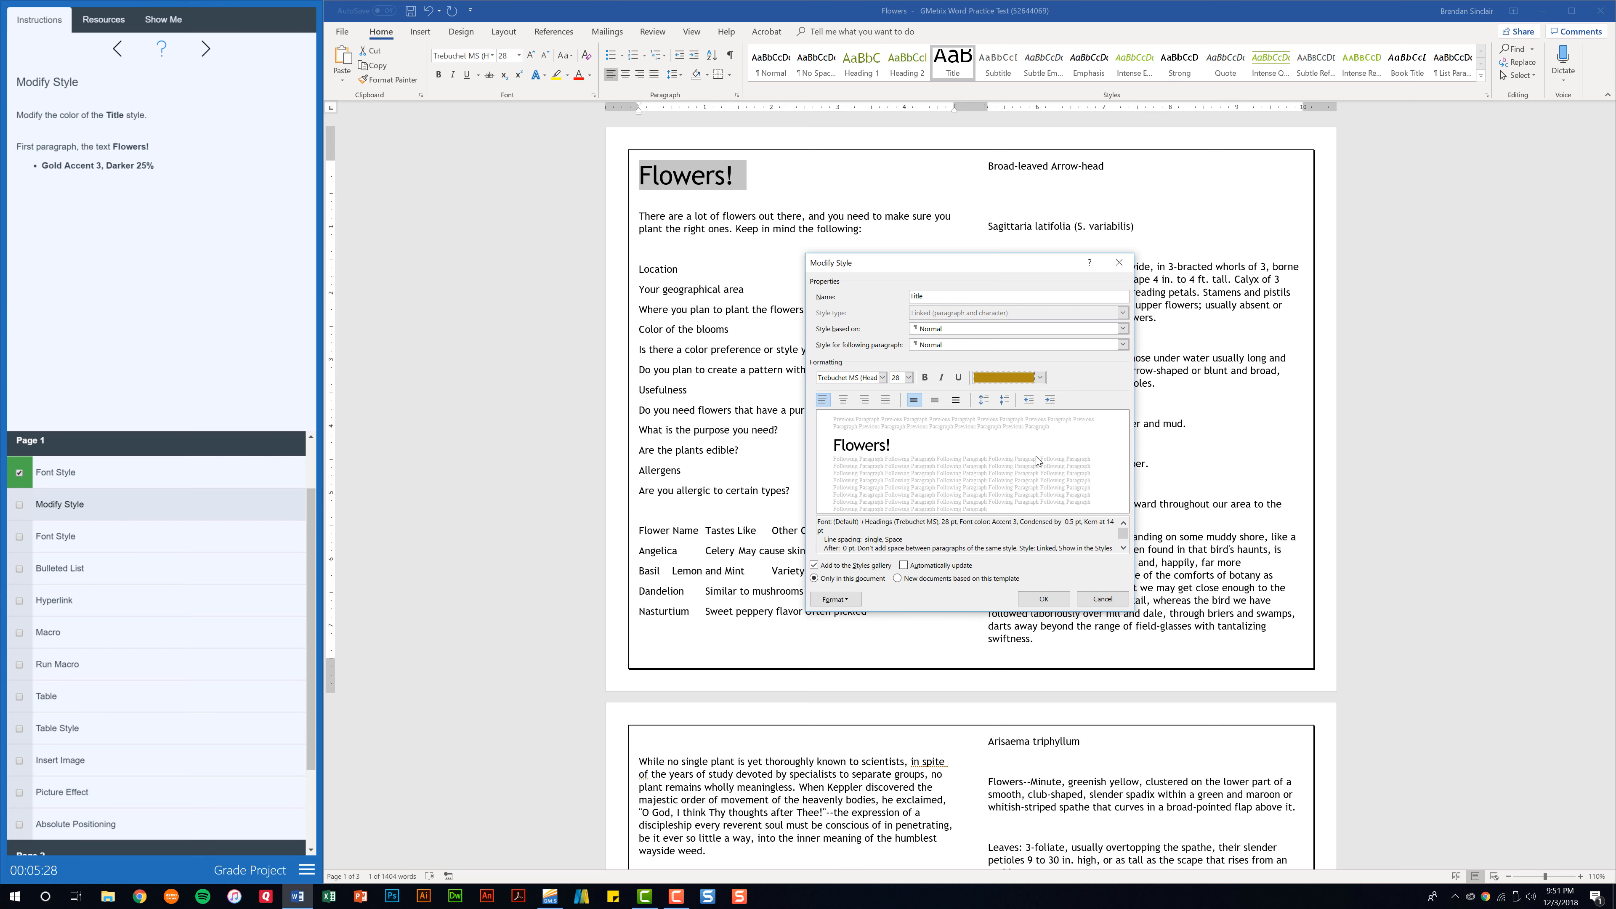
{"action": "left_click", "coordinate": [1042, 600]}
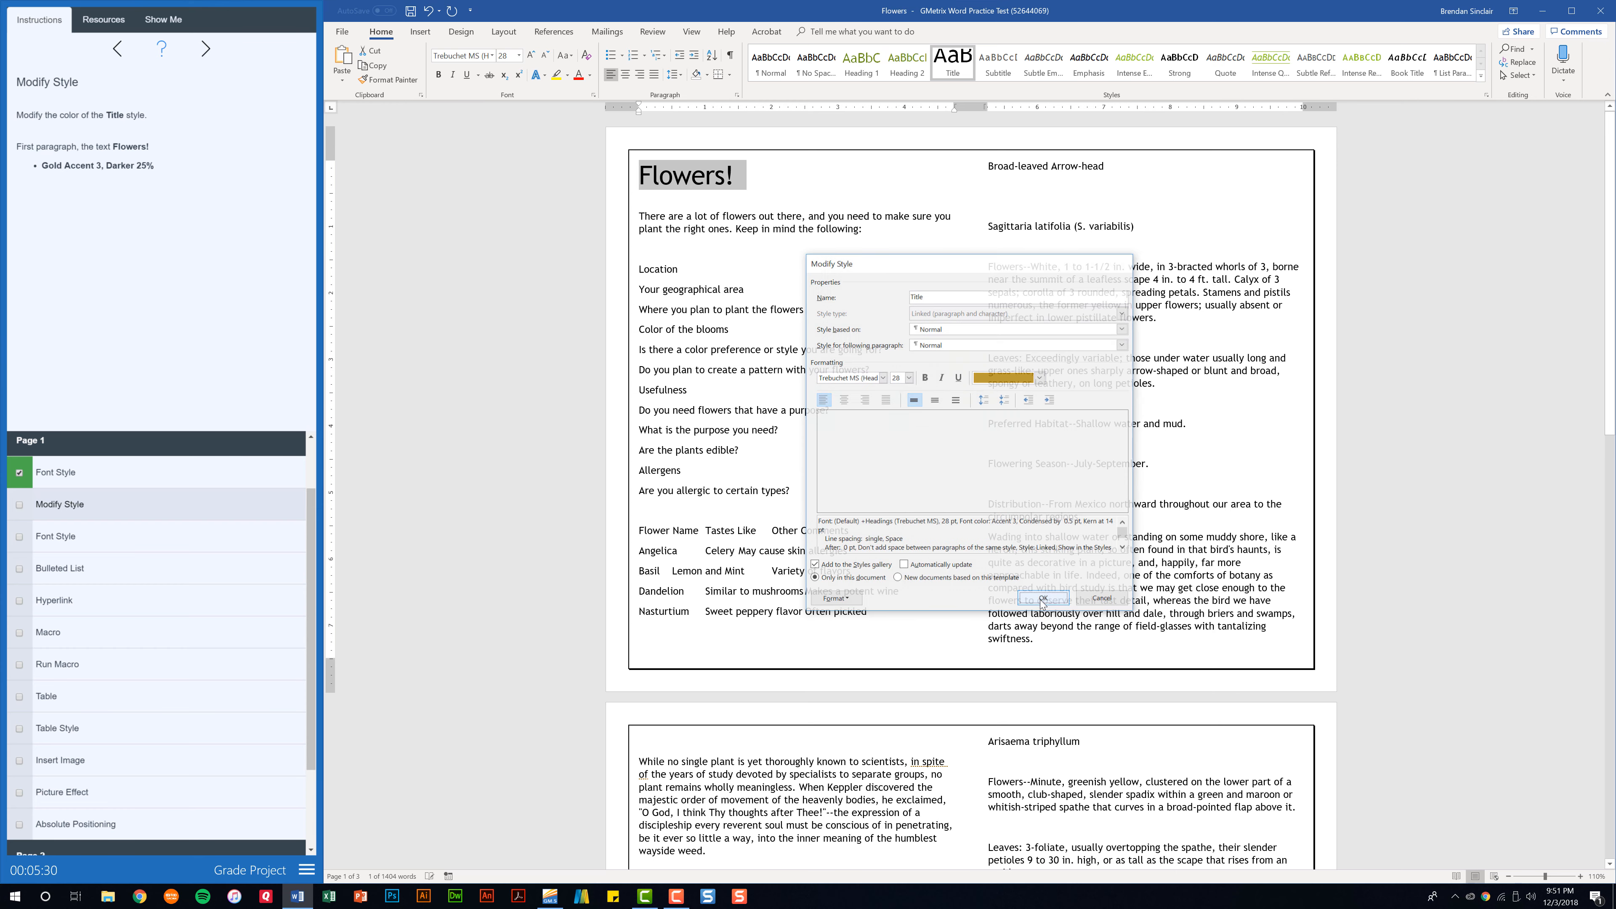
{"action": "left_click", "coordinate": [14, 506]}
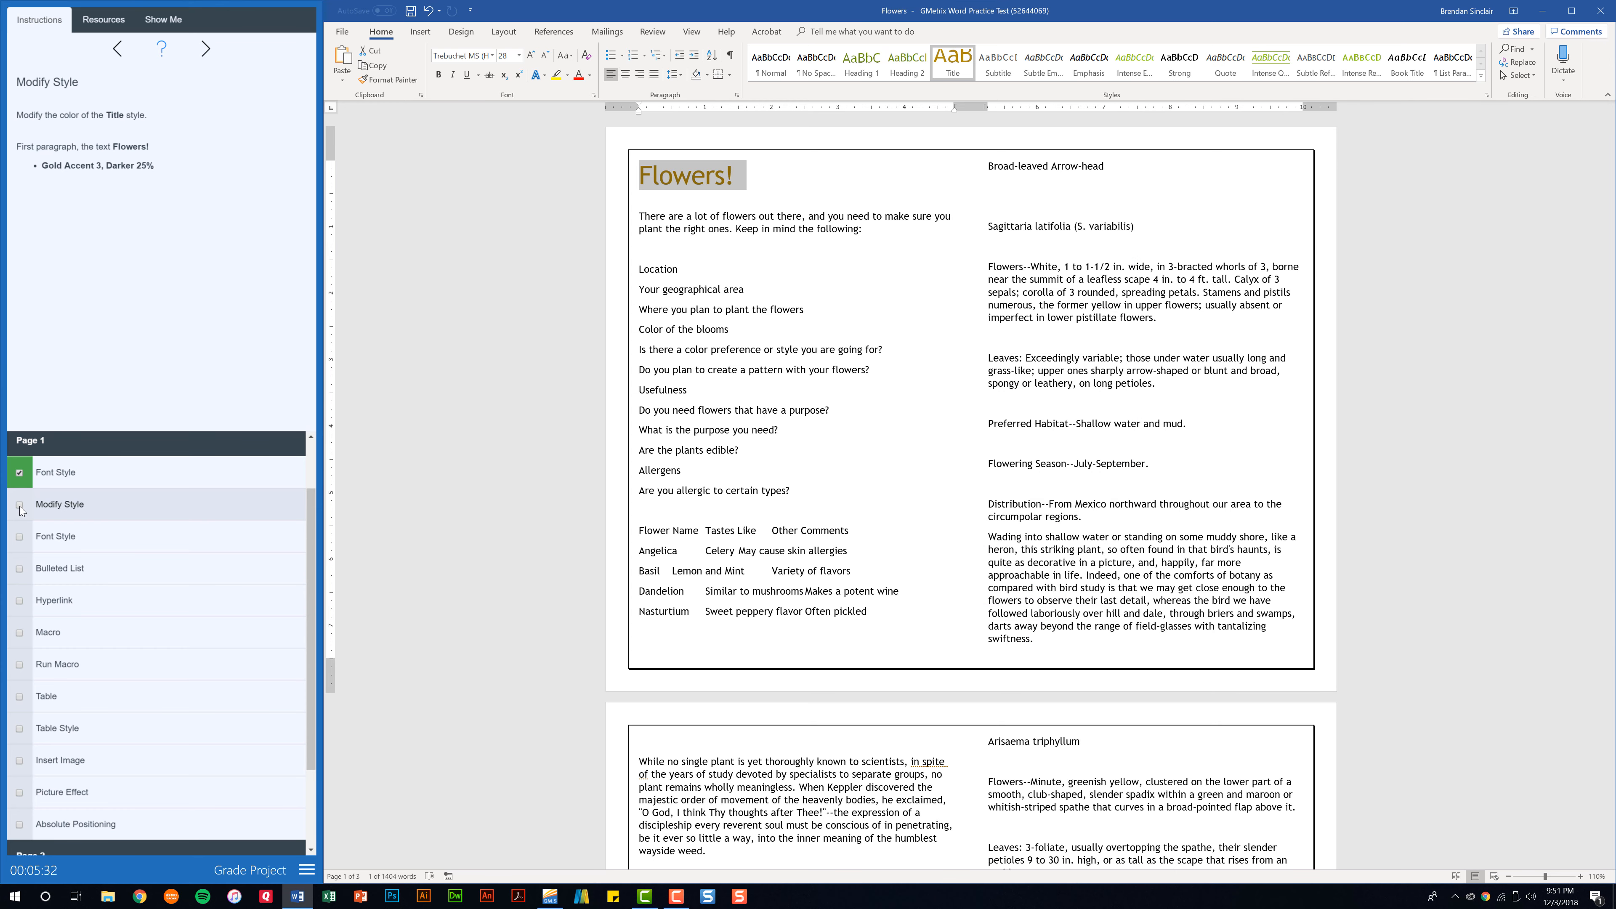
Open the second Font Style task and apply the Heading 1 style to "Broad-leaved Arrow-head" atop the second column.
{"action": "left_click", "coordinate": [76, 541]}
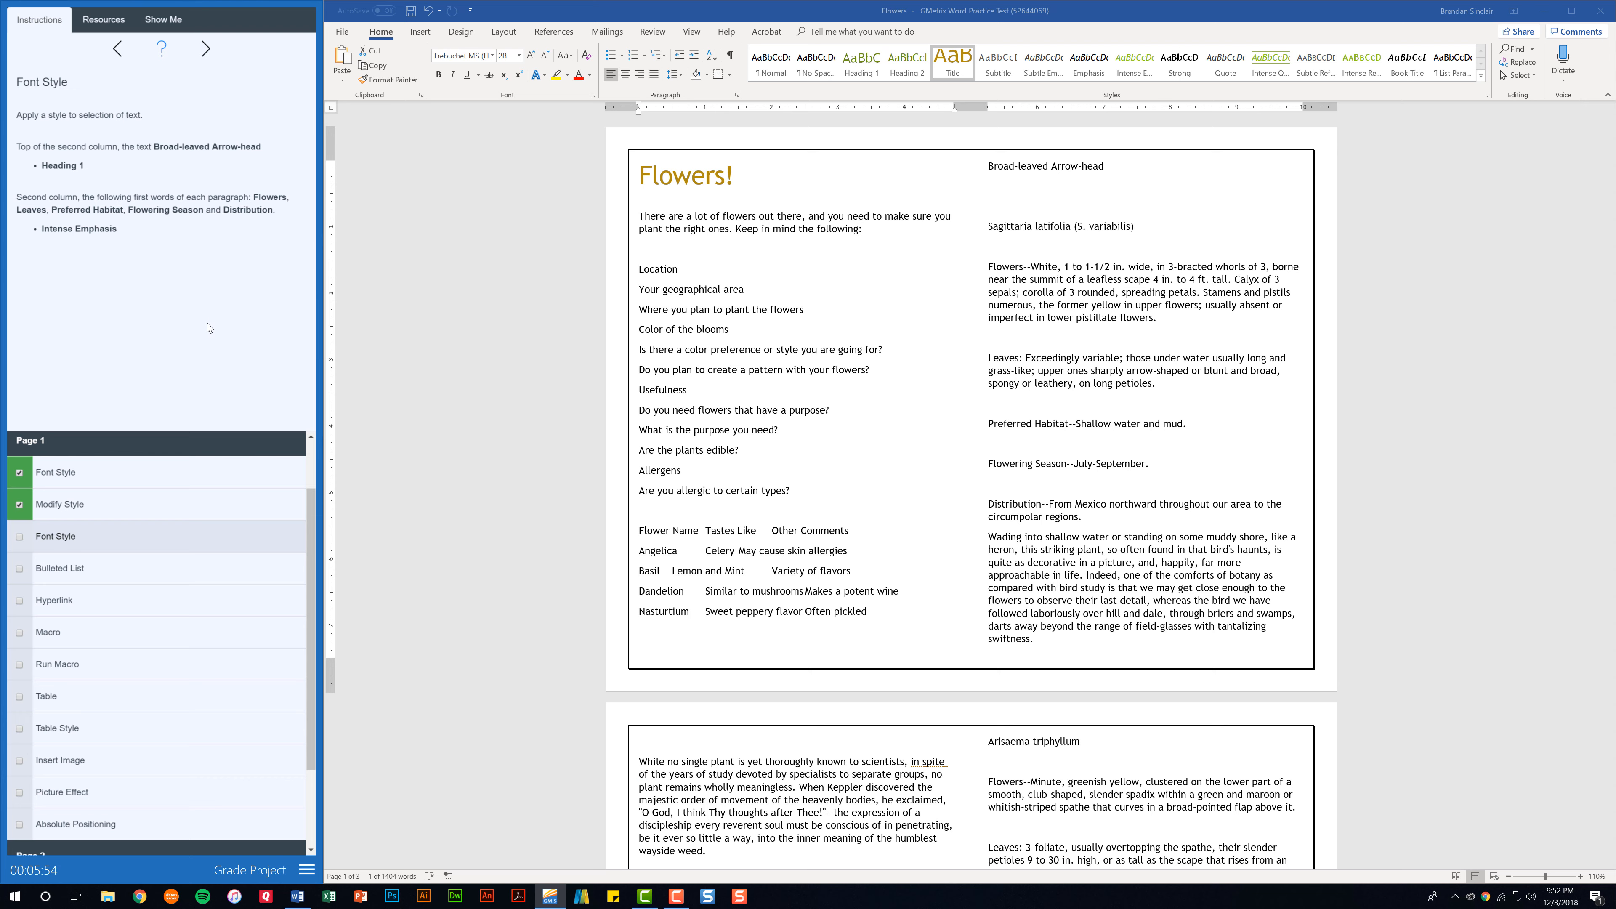
{"action": "left_click", "coordinate": [1104, 167]}
{"action": "left_click_drag", "start_coordinate": [1104, 167], "coordinate": [988, 165]}
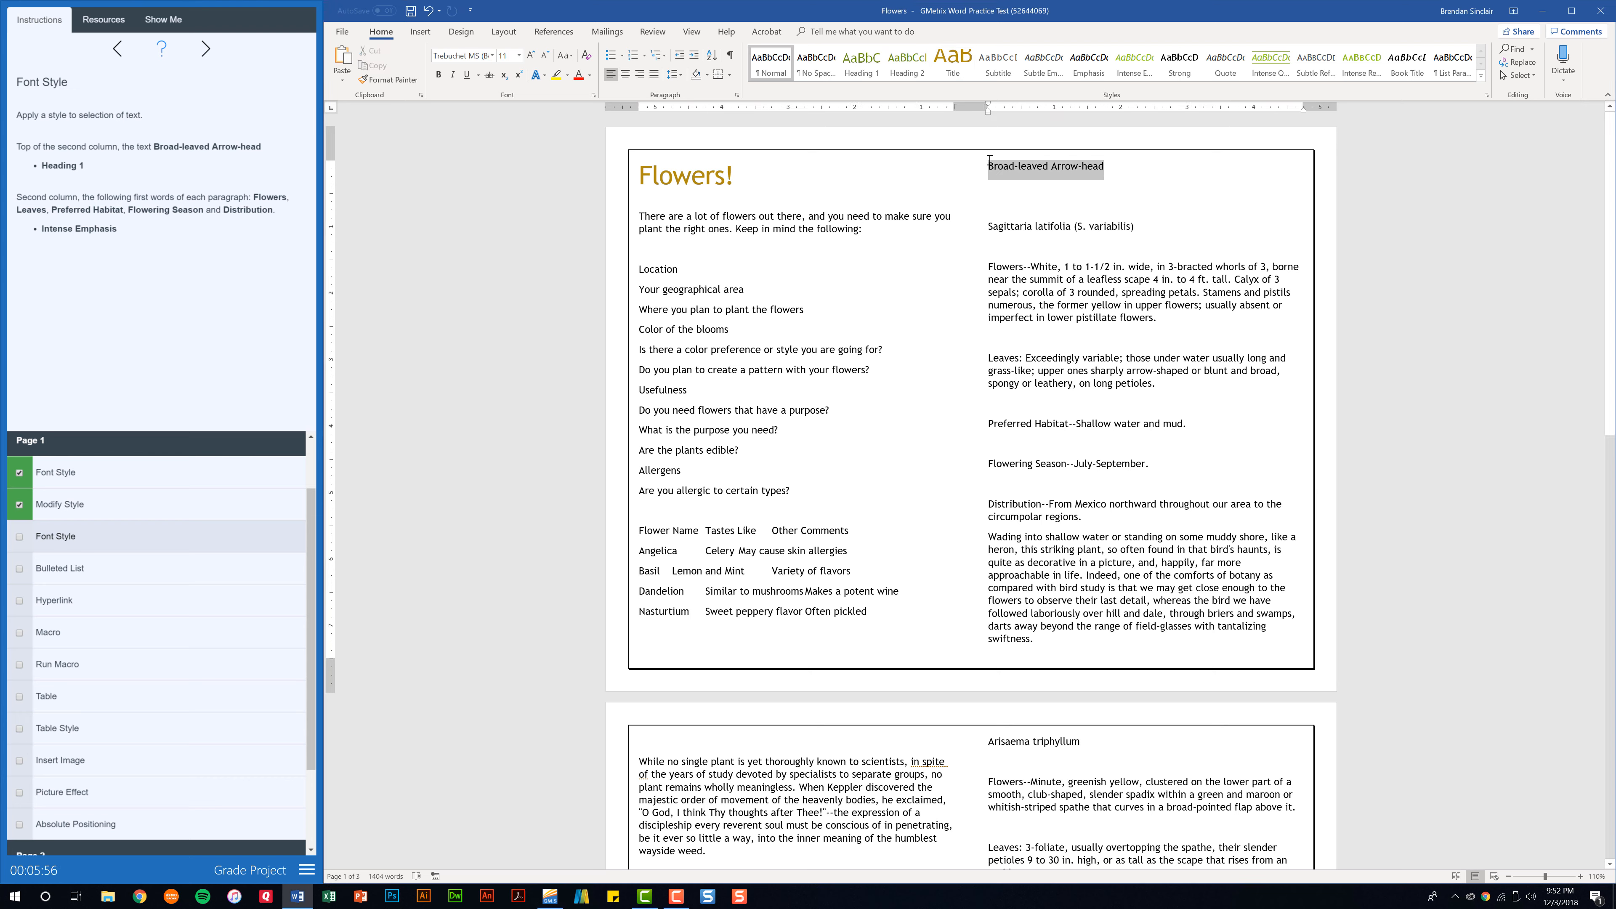
{"action": "left_click", "coordinate": [863, 75]}
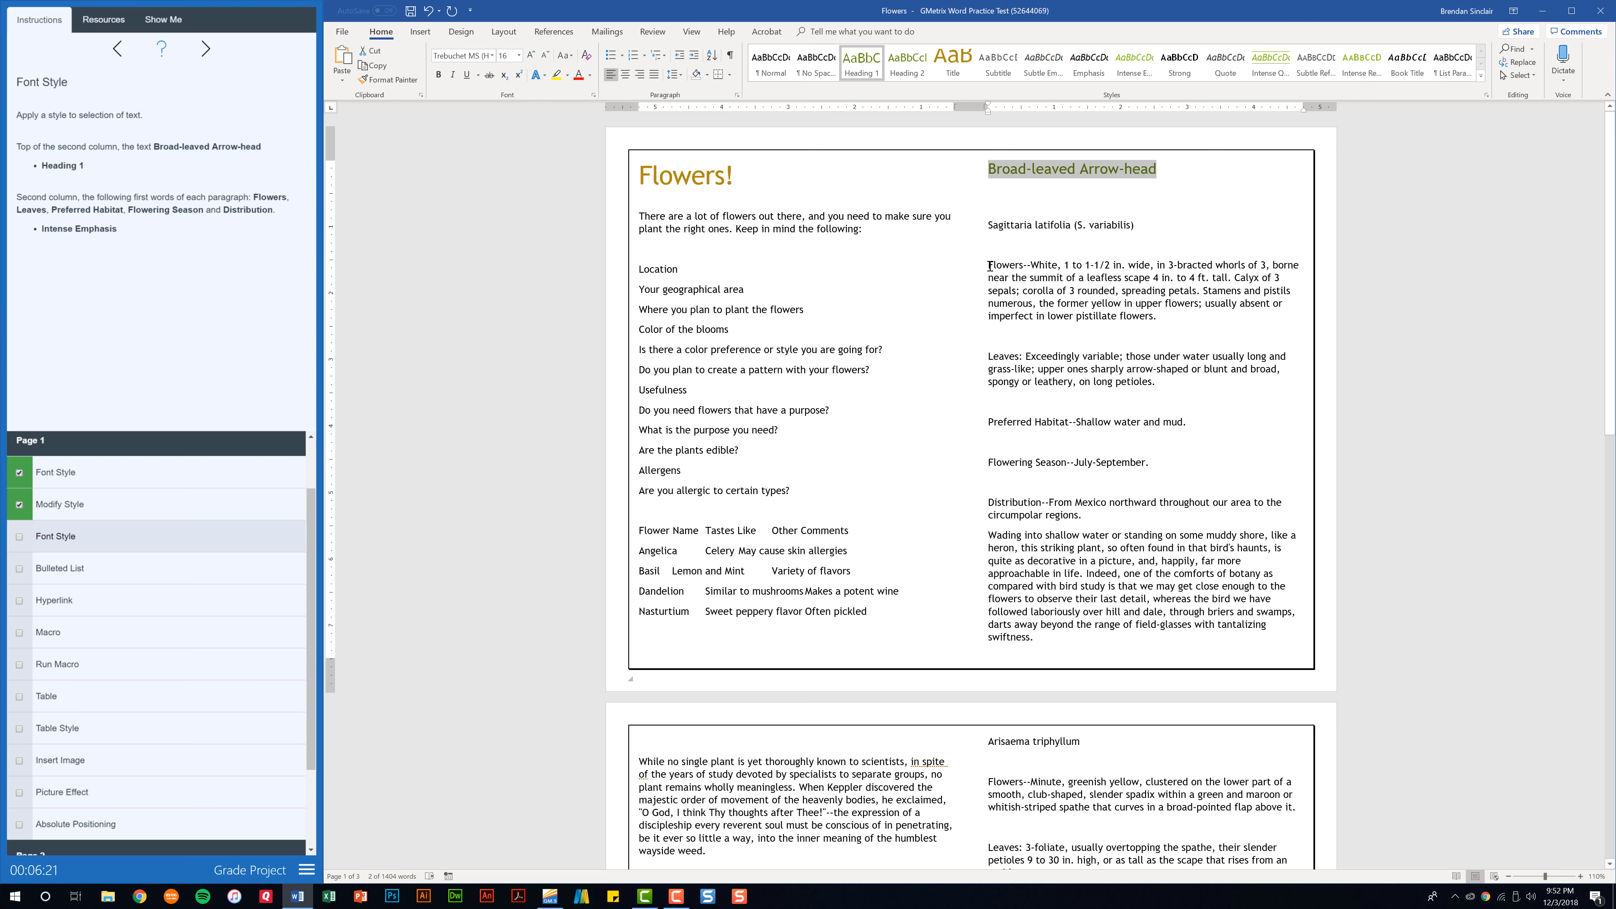
Apply Intense Emphasis to "Flowers", "Leaves", "Preferred Habitat", "Flowering Season" and "Distribution" in the second column, and check off the second Font Style task.
{"action": "double_click", "coordinate": [1011, 263]}
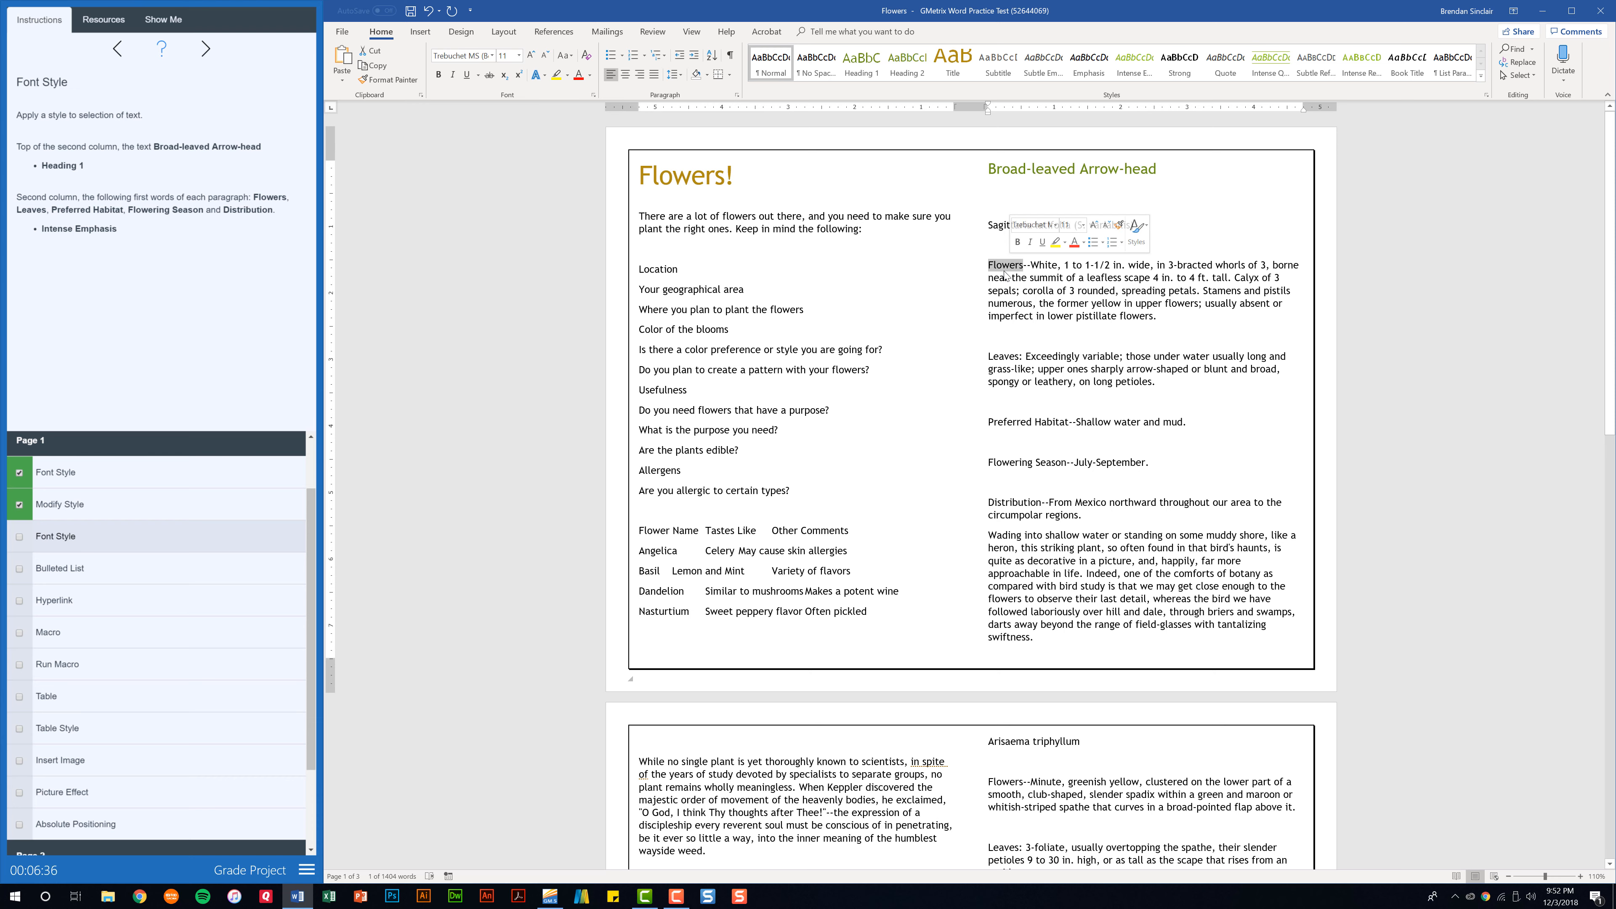
{"action": "left_click", "coordinate": [1134, 62]}
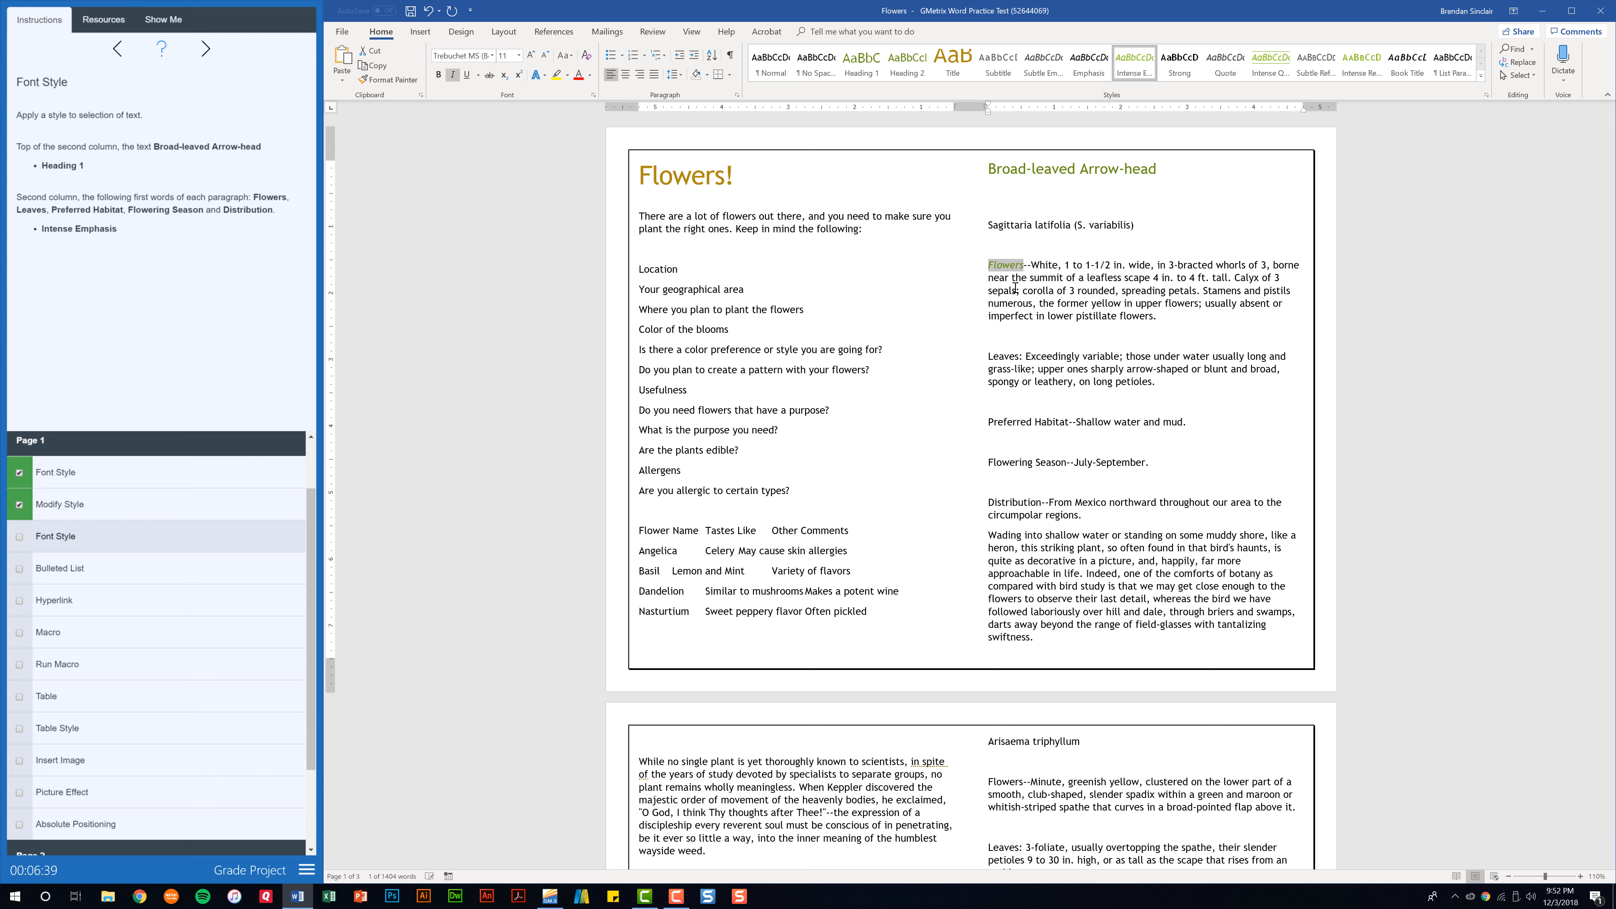
{"action": "double_click", "coordinate": [1006, 357]}
{"action": "left_click", "coordinate": [1134, 62]}
{"action": "left_click_drag", "start_coordinate": [989, 423], "coordinate": [1070, 423]}
{"action": "left_click", "coordinate": [1134, 62]}
{"action": "left_click_drag", "start_coordinate": [989, 463], "coordinate": [1066, 463]}
{"action": "left_click", "coordinate": [1134, 62]}
{"action": "double_click", "coordinate": [1018, 503]}
{"action": "left_click", "coordinate": [1134, 62]}
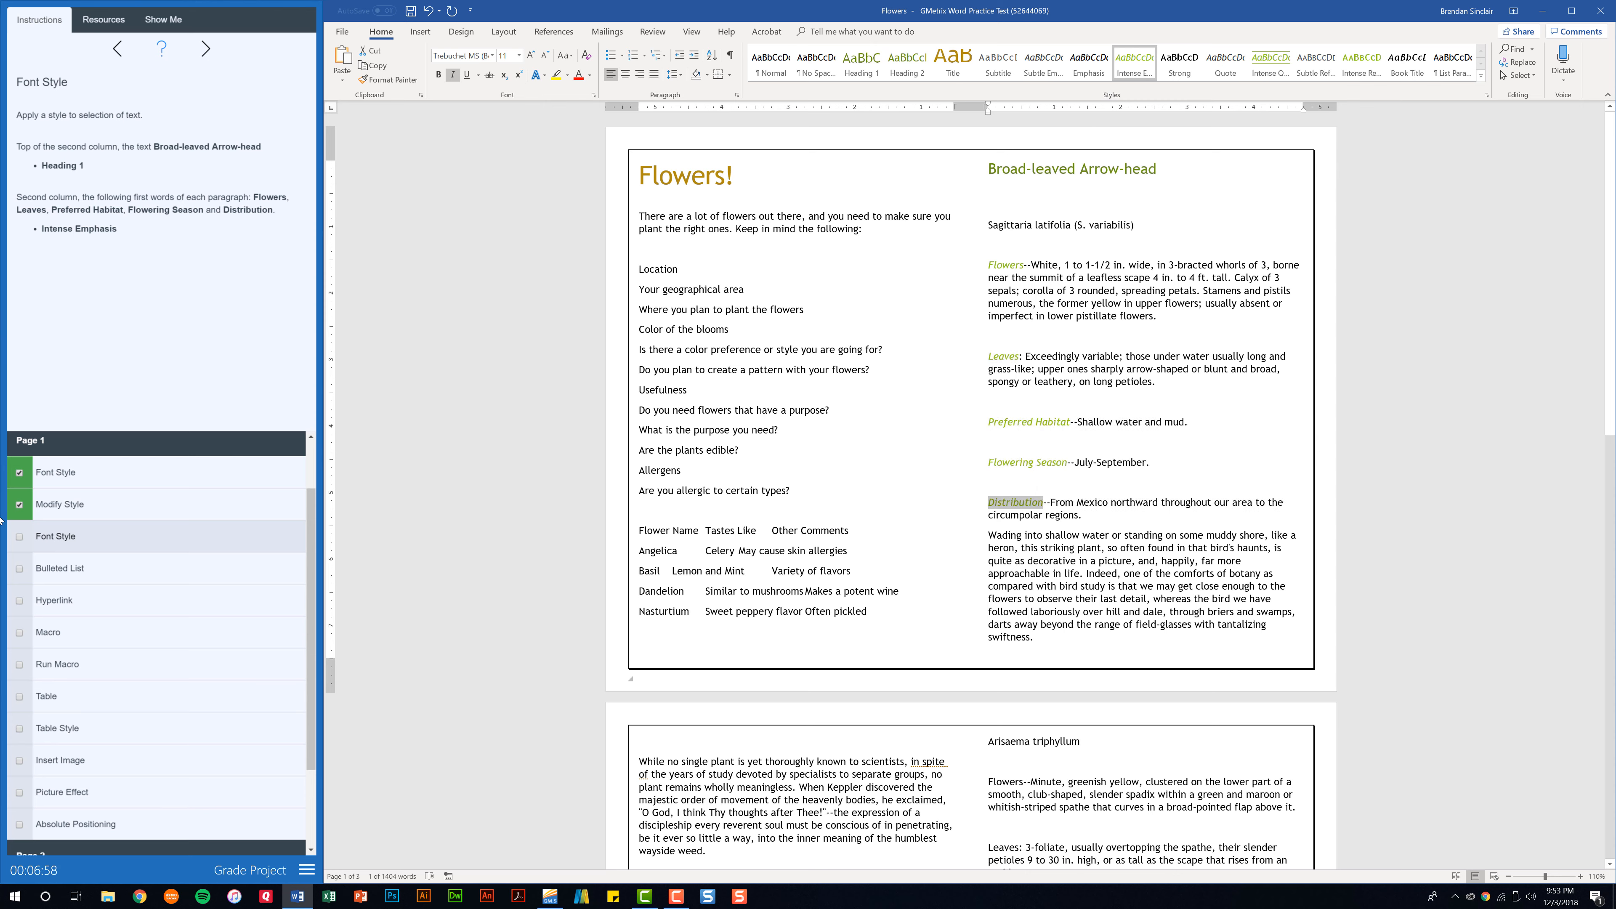
{"action": "left_click", "coordinate": [19, 537]}
Open the Bulleted List task and apply basic bullets to the lines from "Location" through "Are you allergic to certain types?".
{"action": "left_click", "coordinate": [67, 577]}
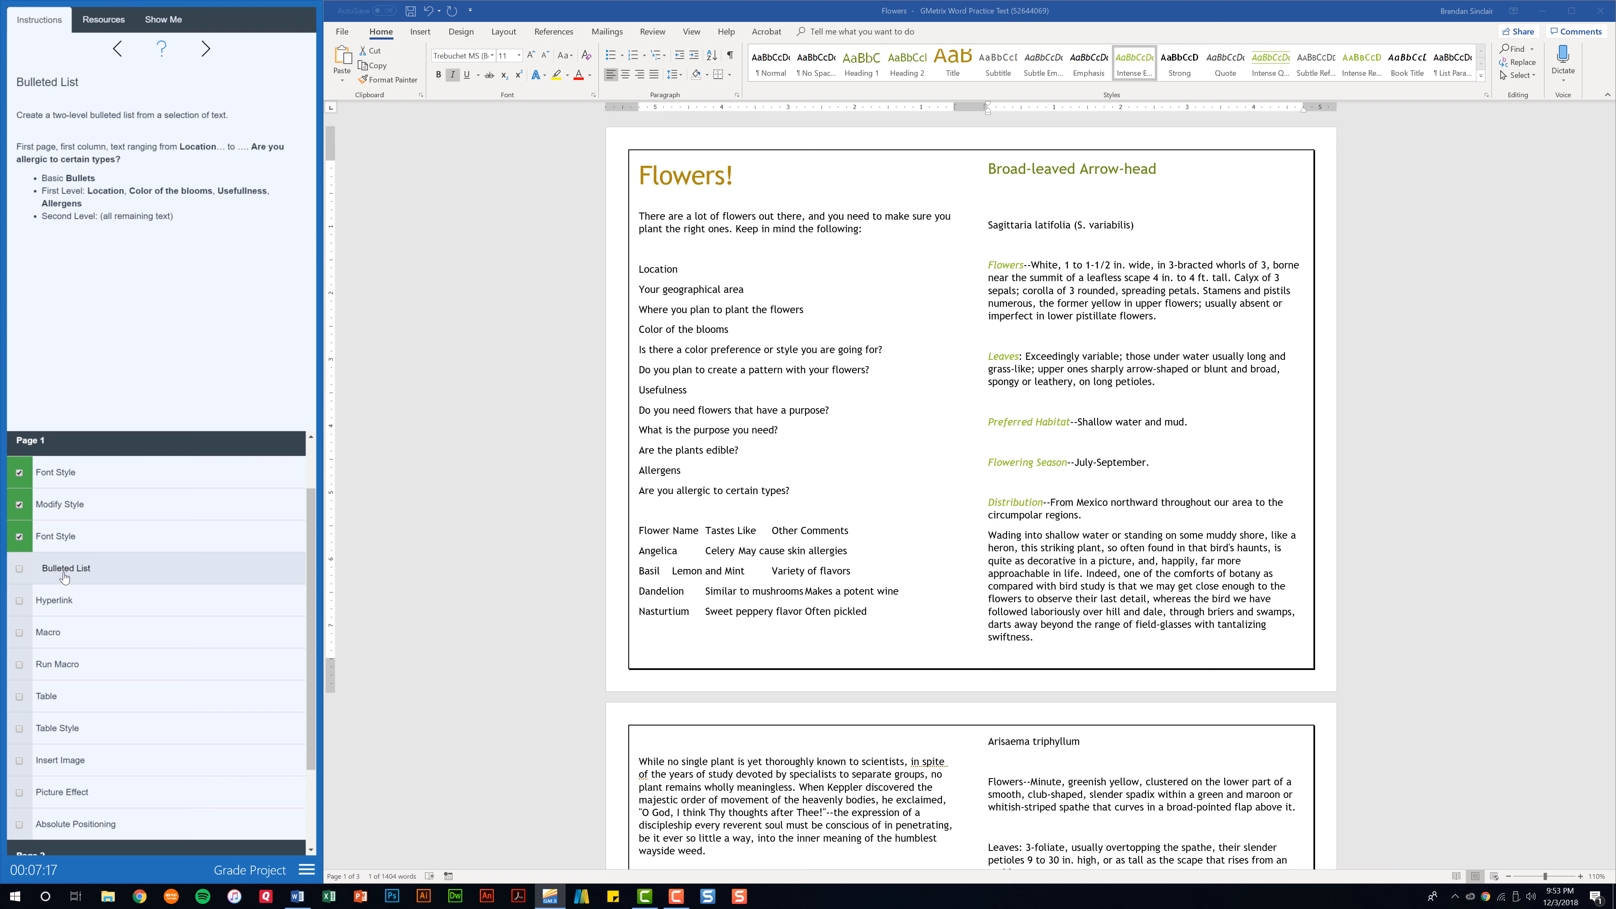
{"action": "left_click", "coordinate": [640, 268]}
{"action": "left_click_drag", "start_coordinate": [641, 268], "coordinate": [794, 491]}
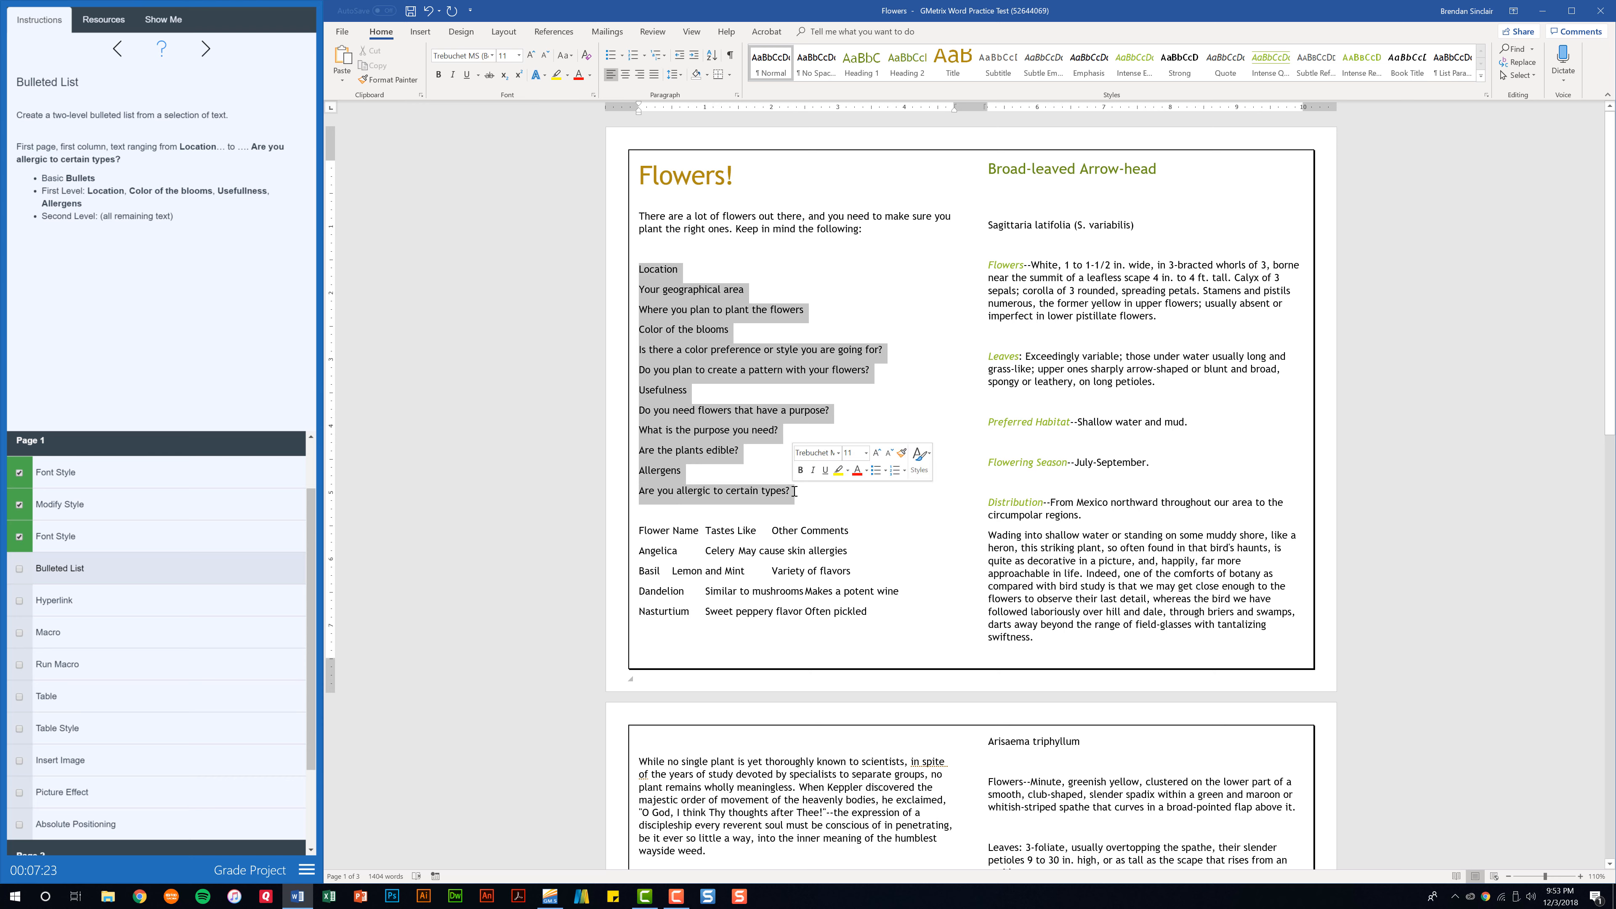
{"action": "left_click", "coordinate": [612, 57]}
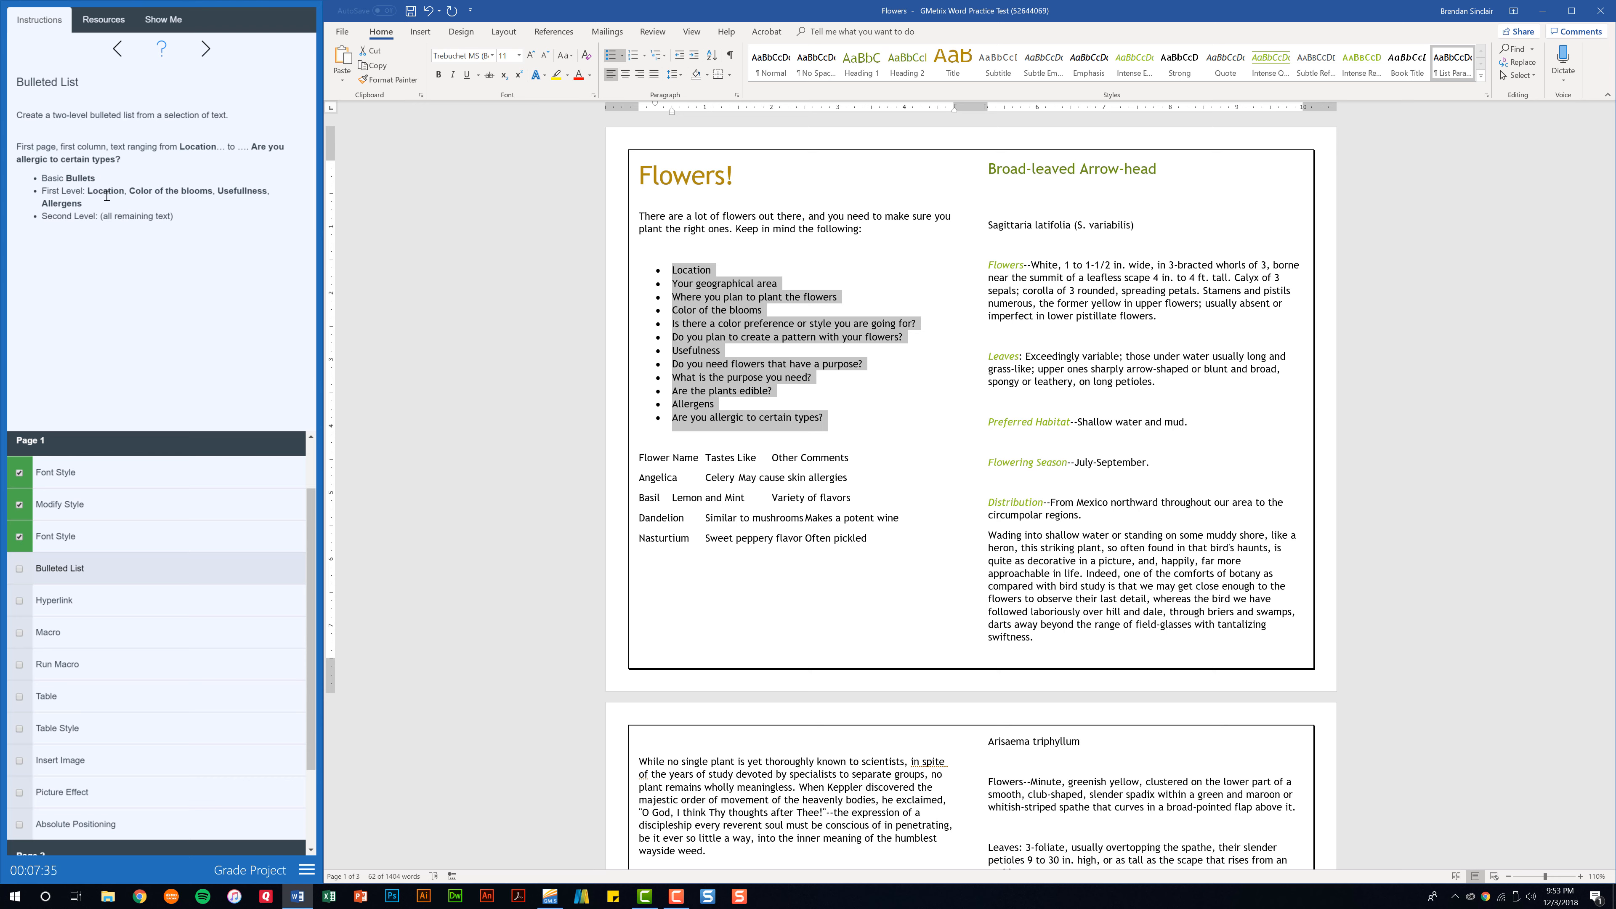
Demote all bullets under "Location", "Color of the blooms", "Usefulness" and "Allergens" to the second list level.
{"action": "left_click", "coordinate": [676, 288]}
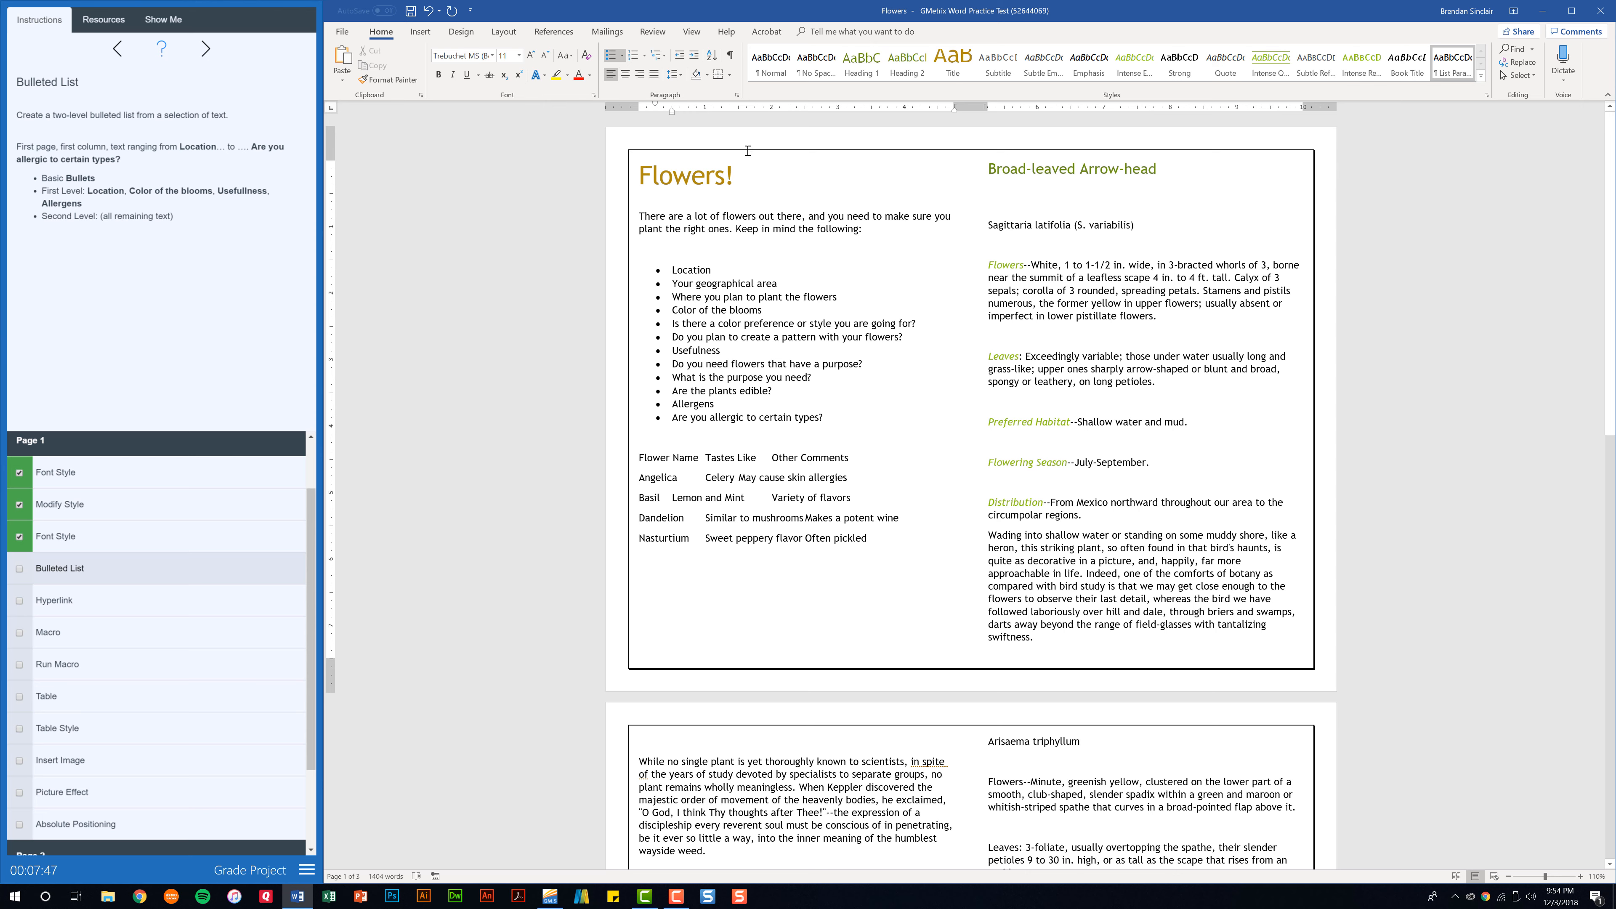
{"action": "left_click", "coordinate": [694, 57]}
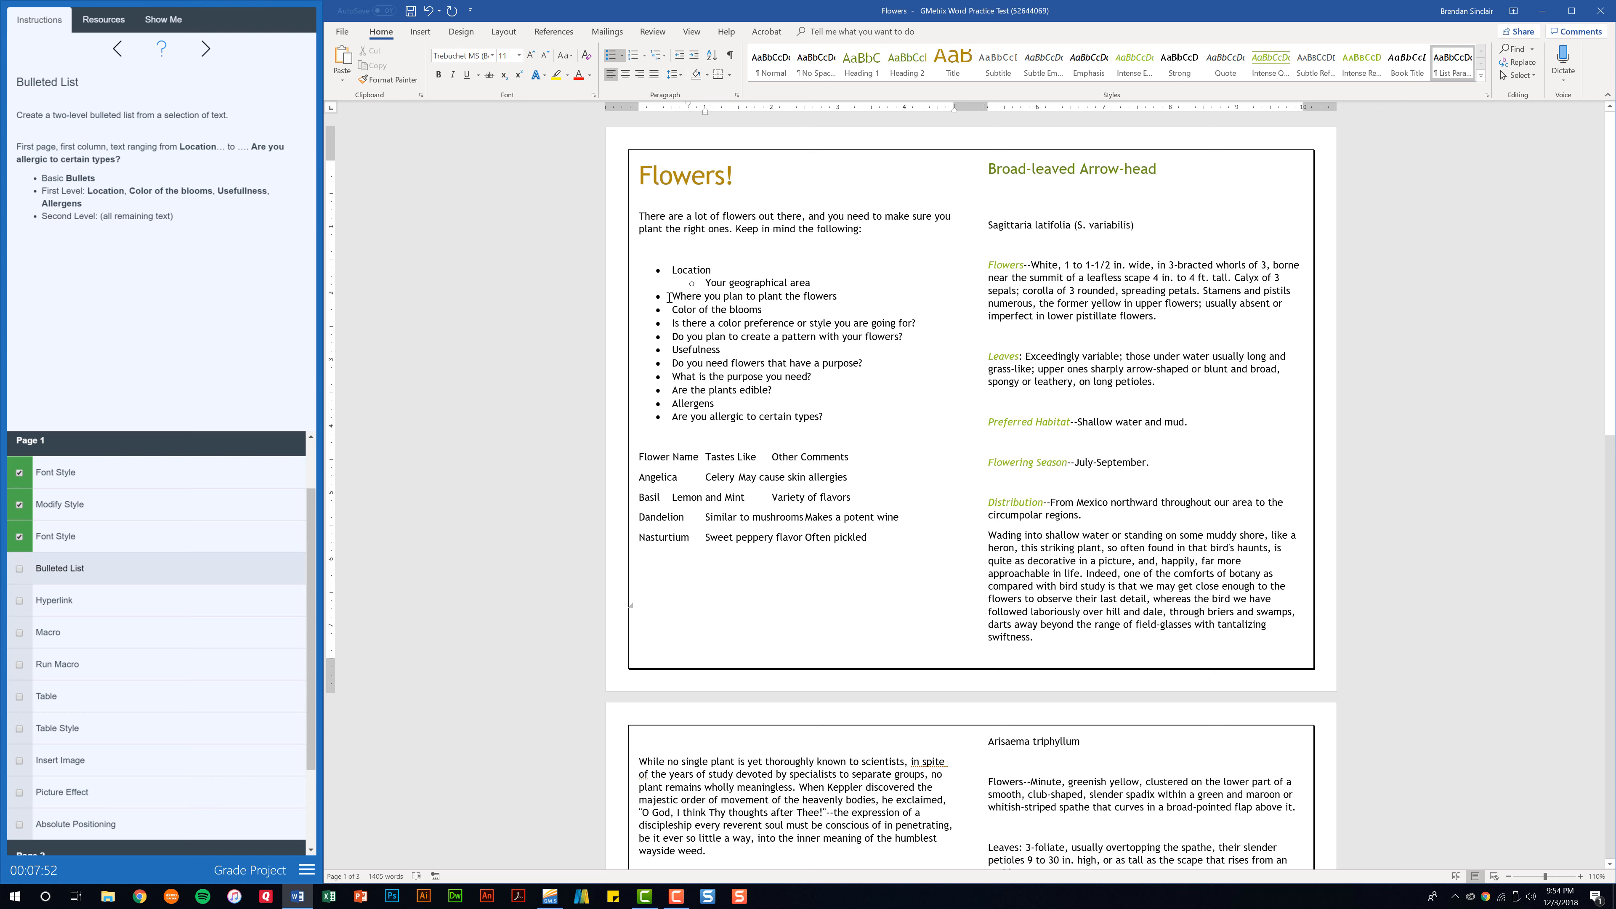
{"action": "key", "text": "Tab"}
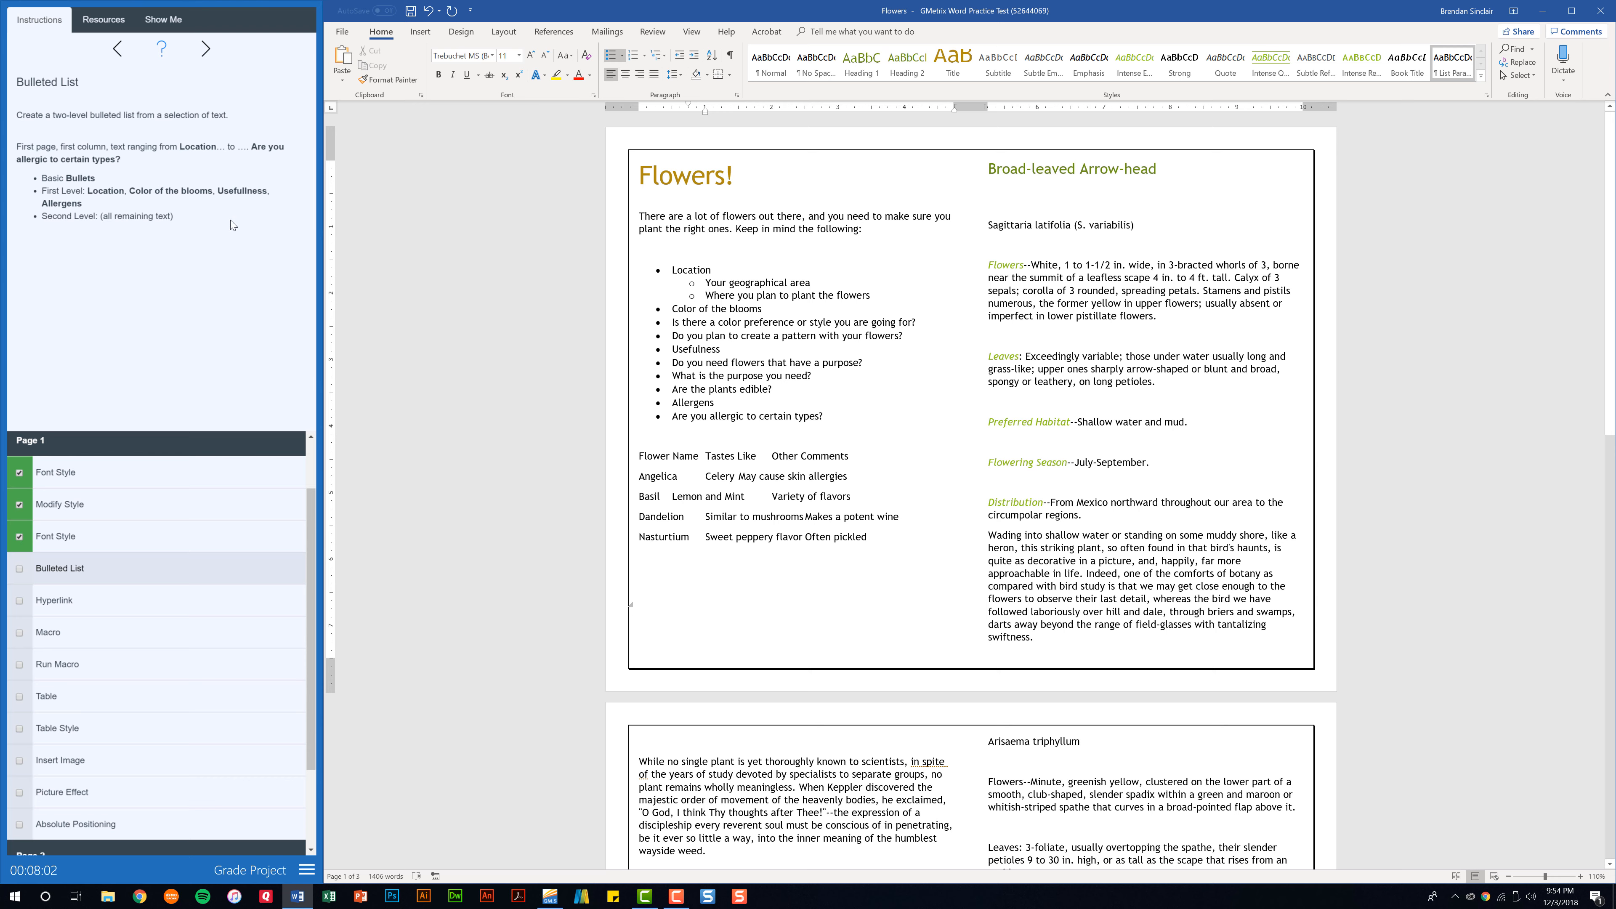
{"action": "left_click", "coordinate": [672, 321]}
{"action": "key", "text": "Tab"}
{"action": "left_click", "coordinate": [673, 335]}
{"action": "key", "text": "Tab"}
{"action": "left_click", "coordinate": [674, 361]}
{"action": "key", "text": "Tab"}
{"action": "left_click", "coordinate": [674, 375]}
{"action": "key", "text": "Tab"}
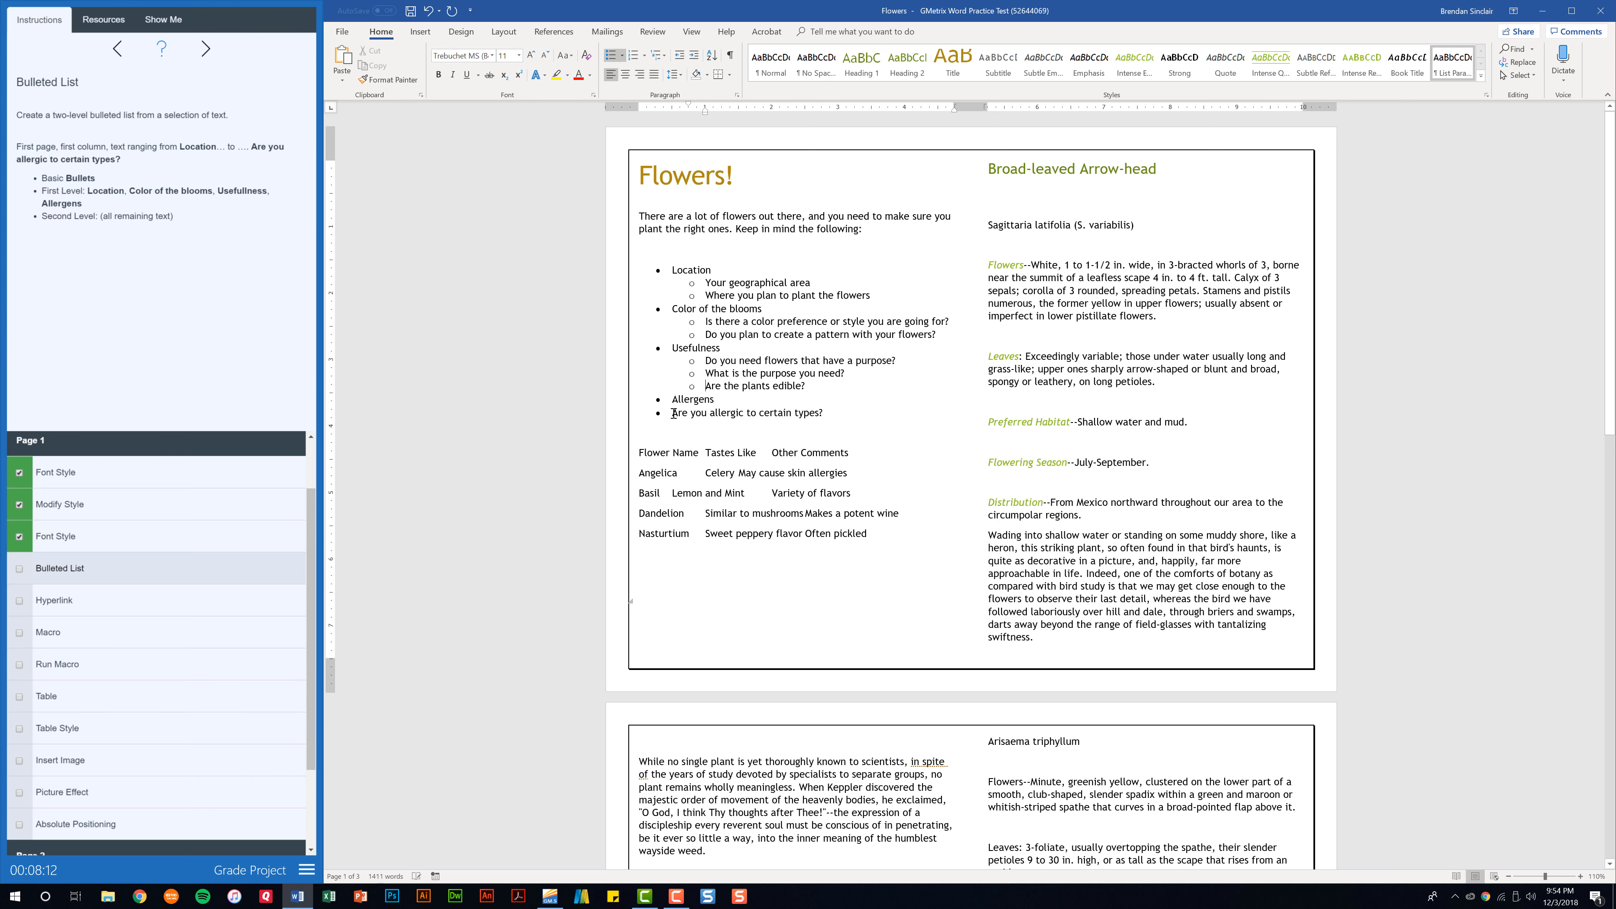
{"action": "left_click", "coordinate": [674, 413]}
{"action": "key", "text": "Tab"}
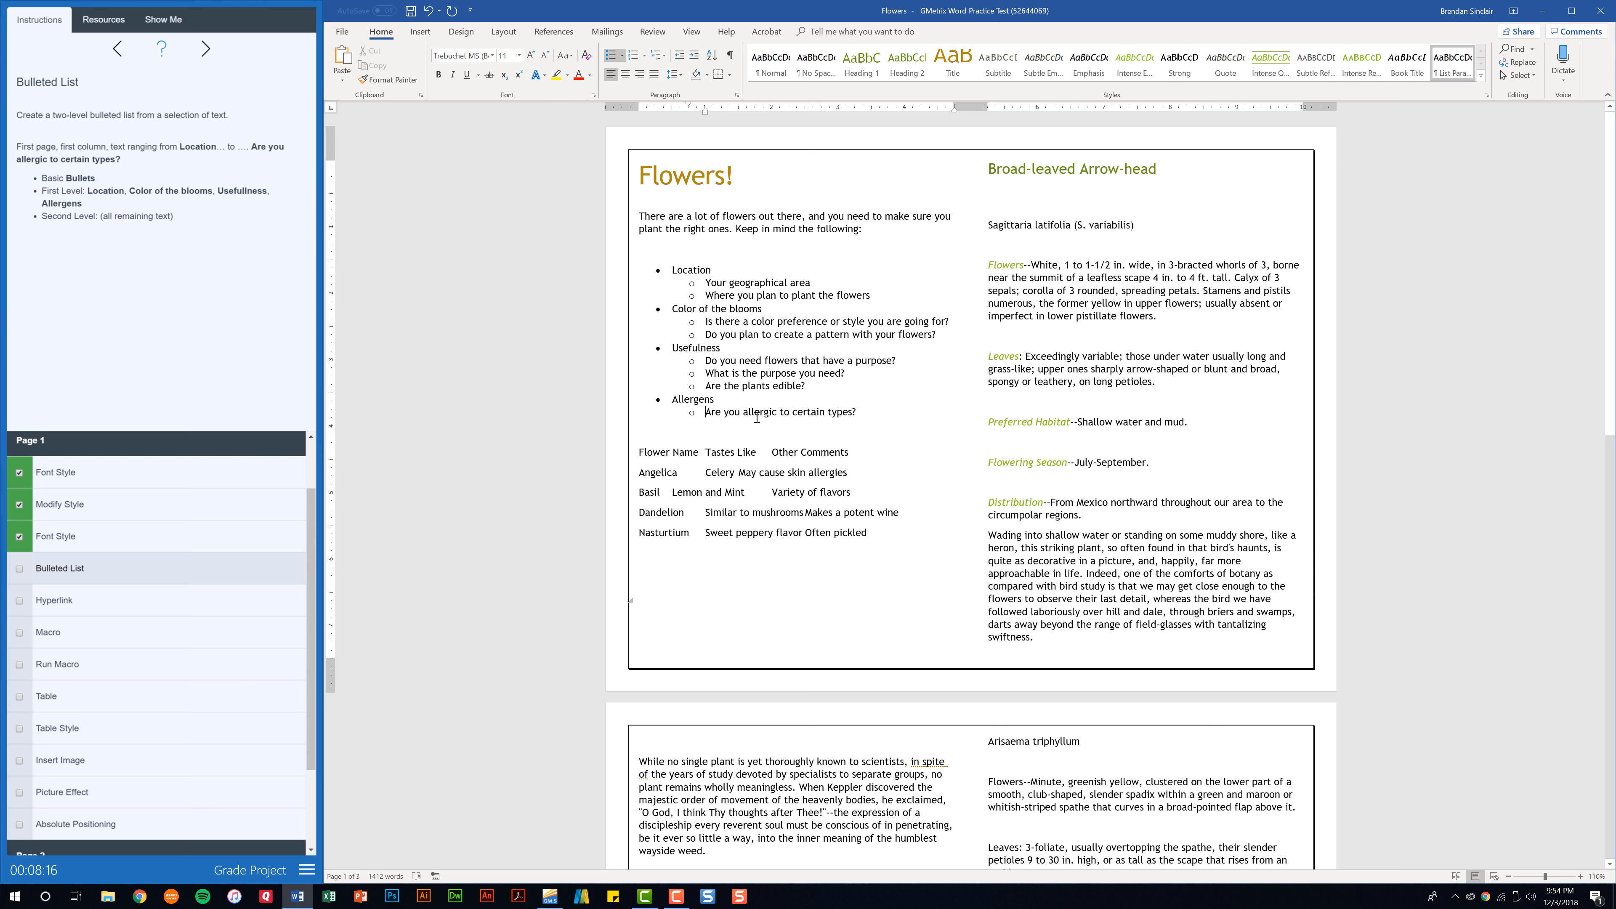
Demote the "Are you allergic to certain types?" bullet one more level and promote it back to the second level.
{"action": "key", "text": "Tab"}
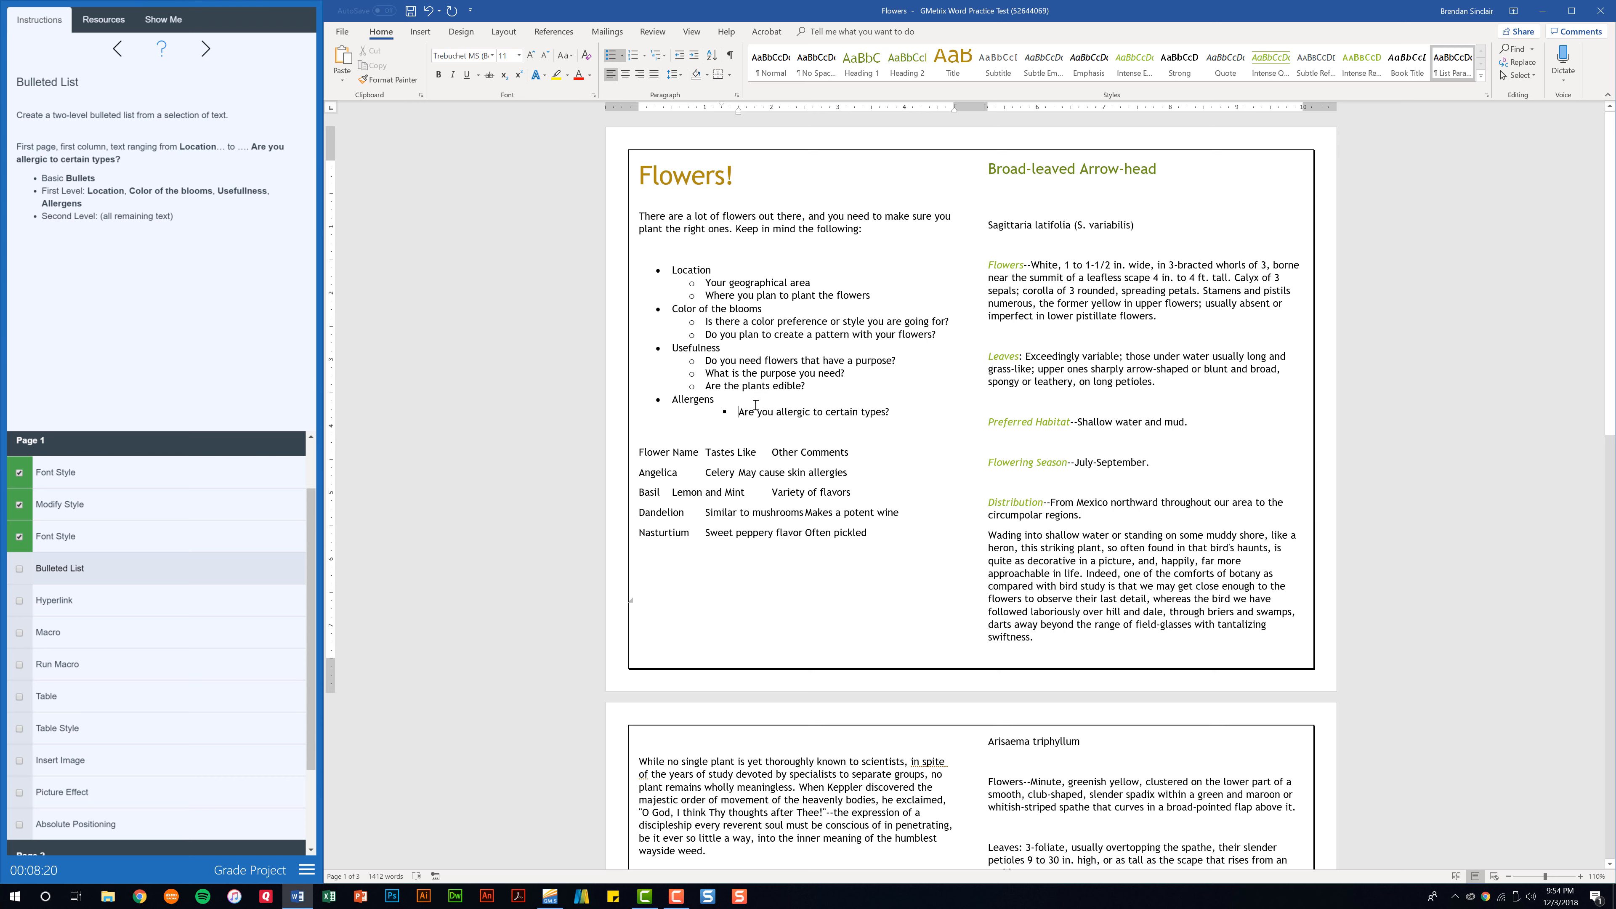
{"action": "key", "text": "shift+Tab"}
{"action": "left_click", "coordinate": [680, 64]}
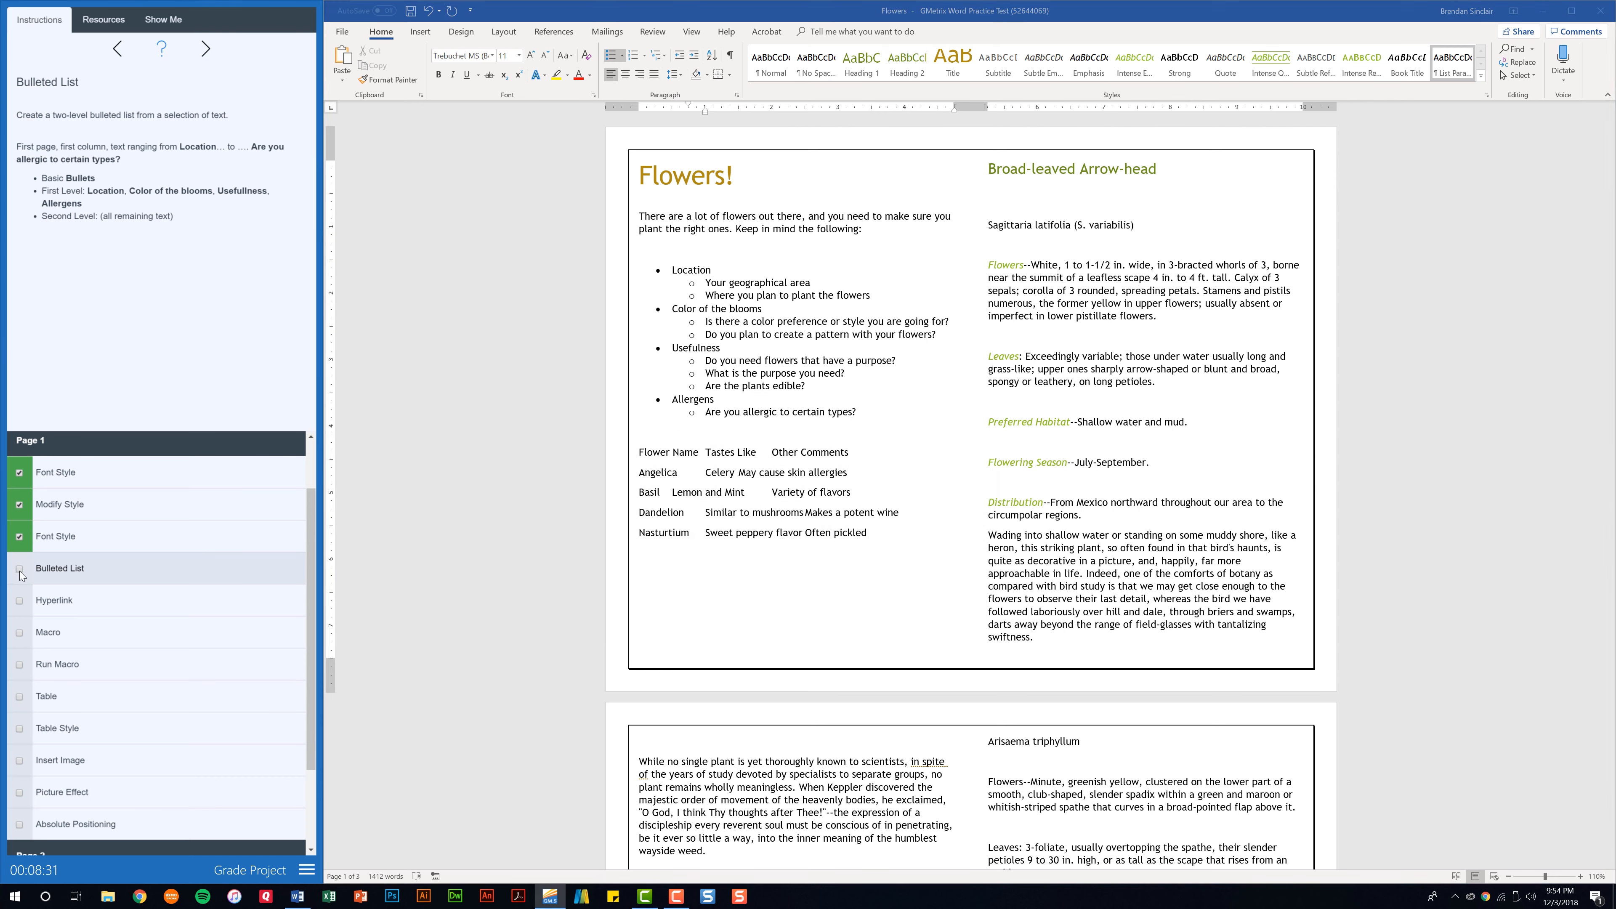
{"action": "left_click", "coordinate": [19, 569]}
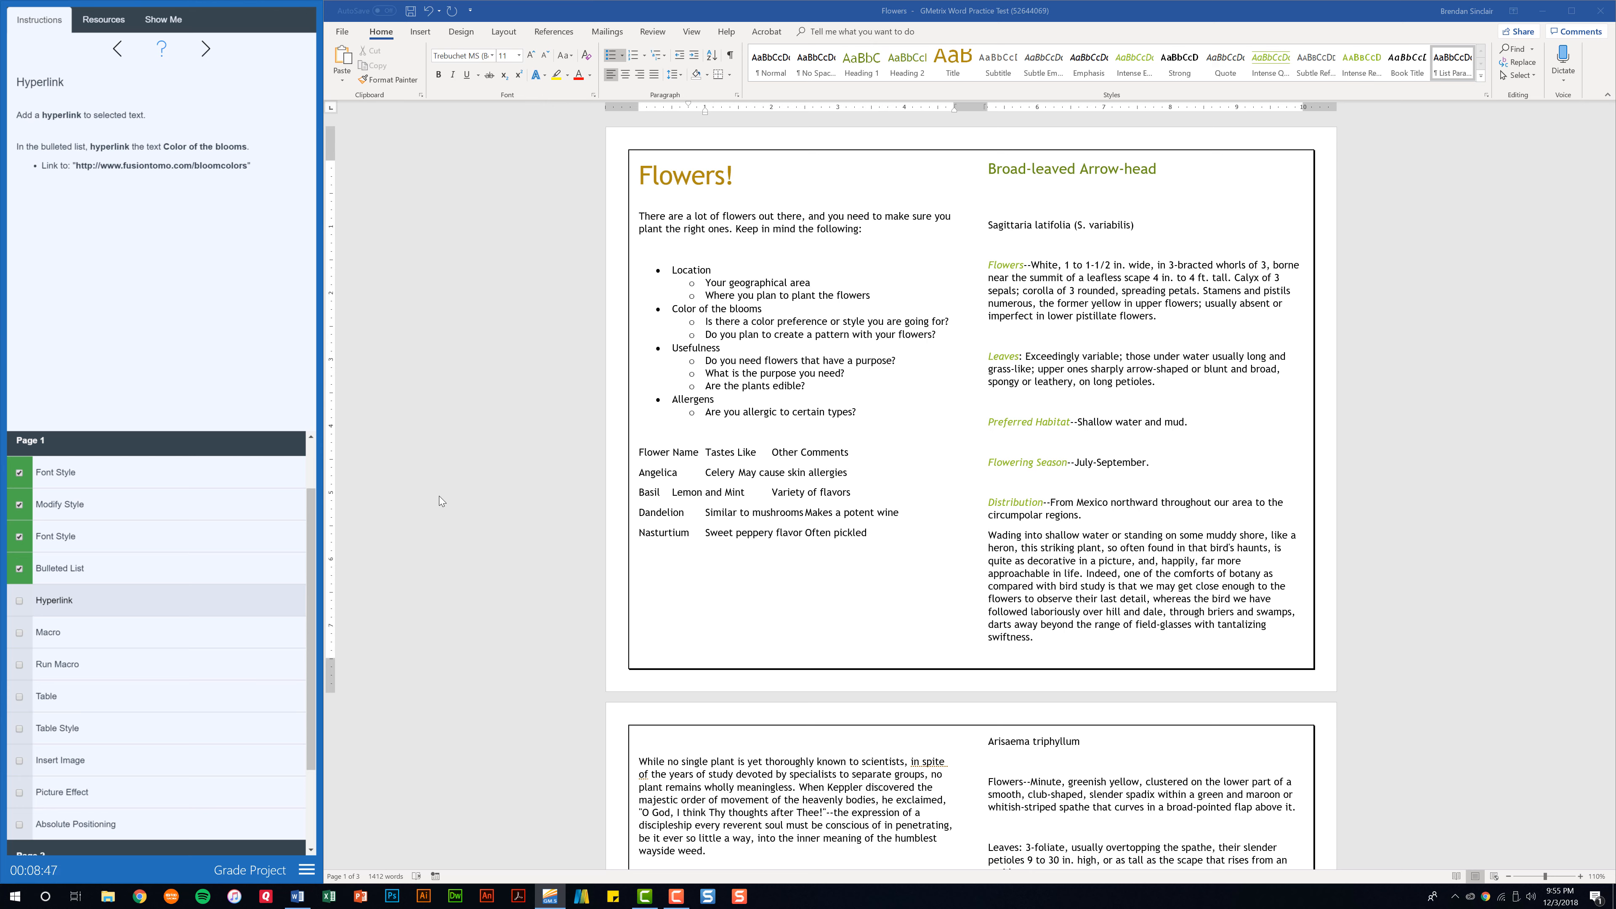
{"action": "left_click_drag", "start_coordinate": [769, 308], "coordinate": [676, 322]}
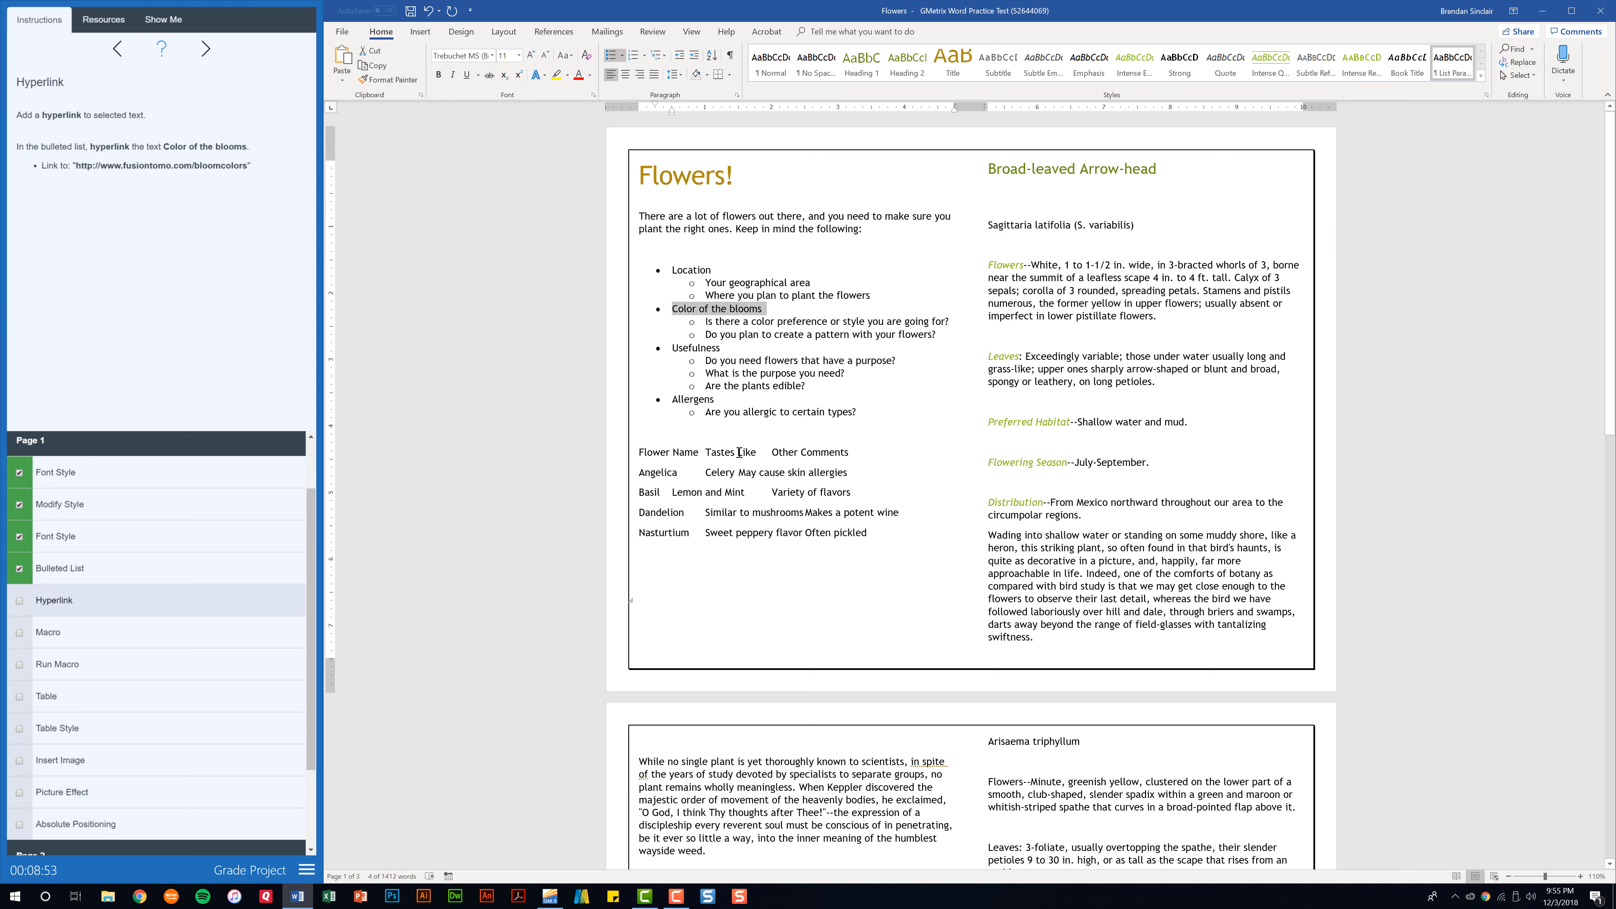
{"action": "left_click", "coordinate": [430, 36]}
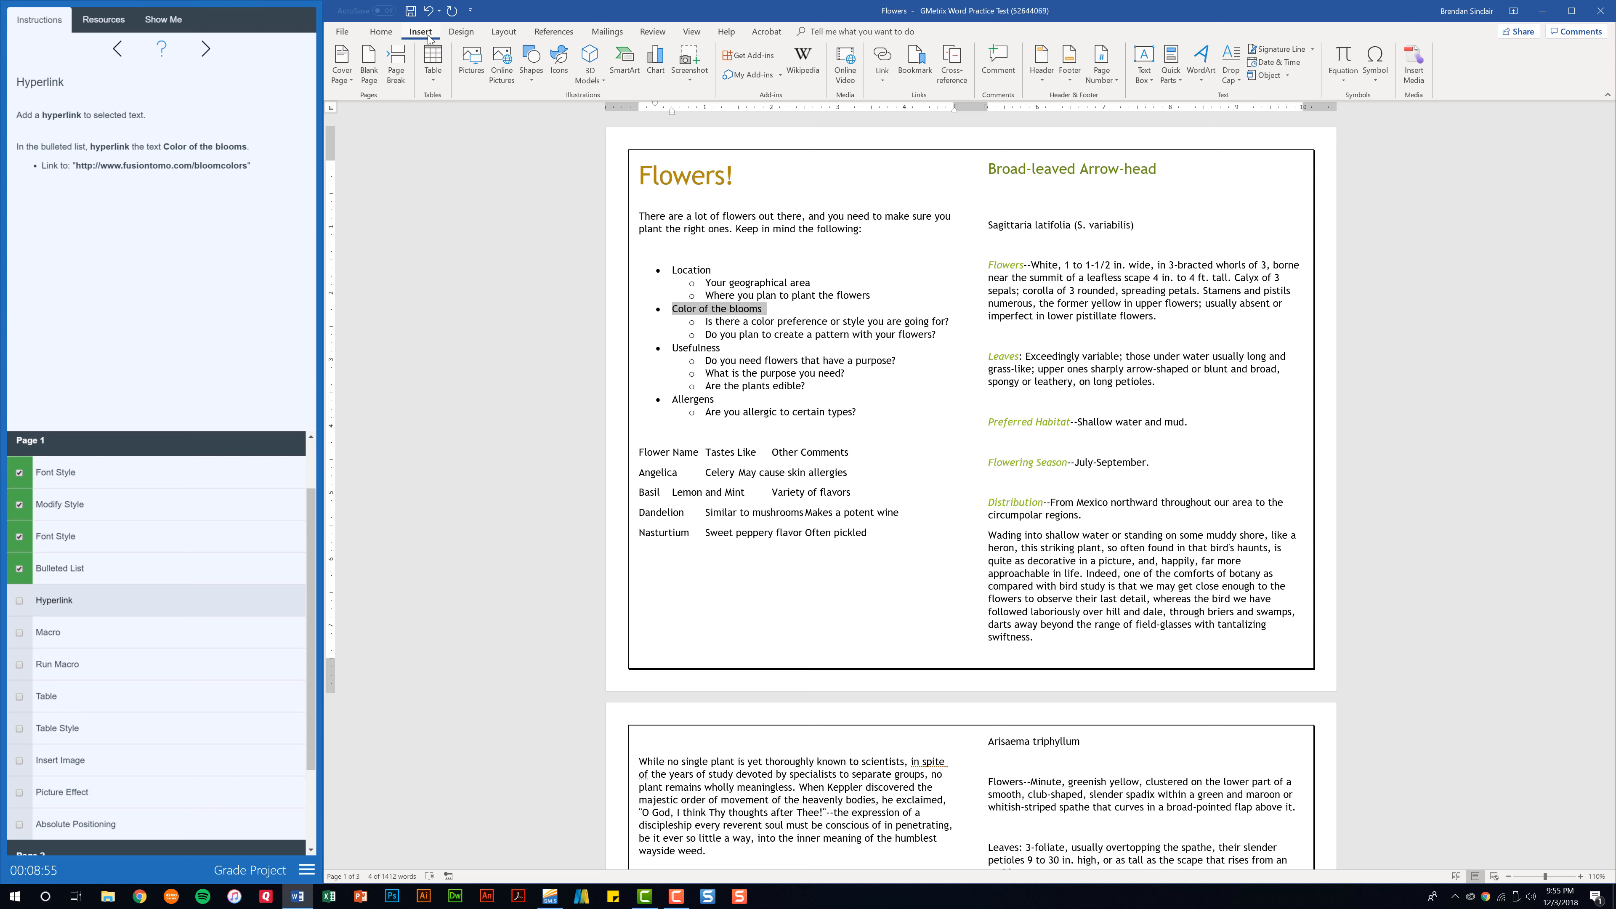
{"action": "left_click", "coordinate": [878, 81]}
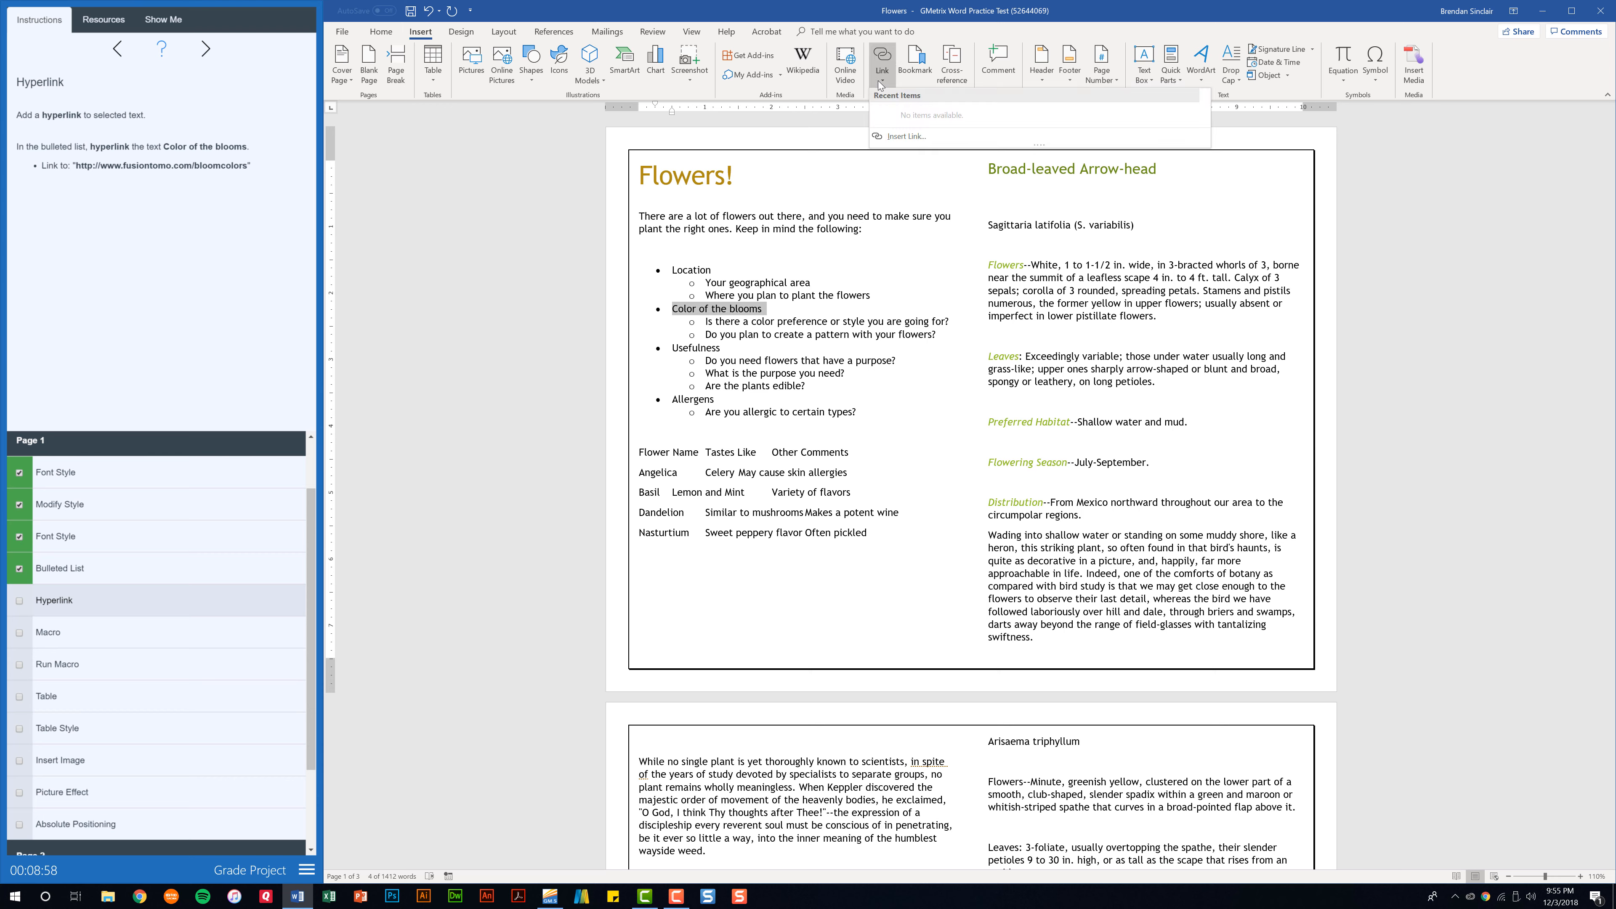
{"action": "left_click", "coordinate": [950, 135]}
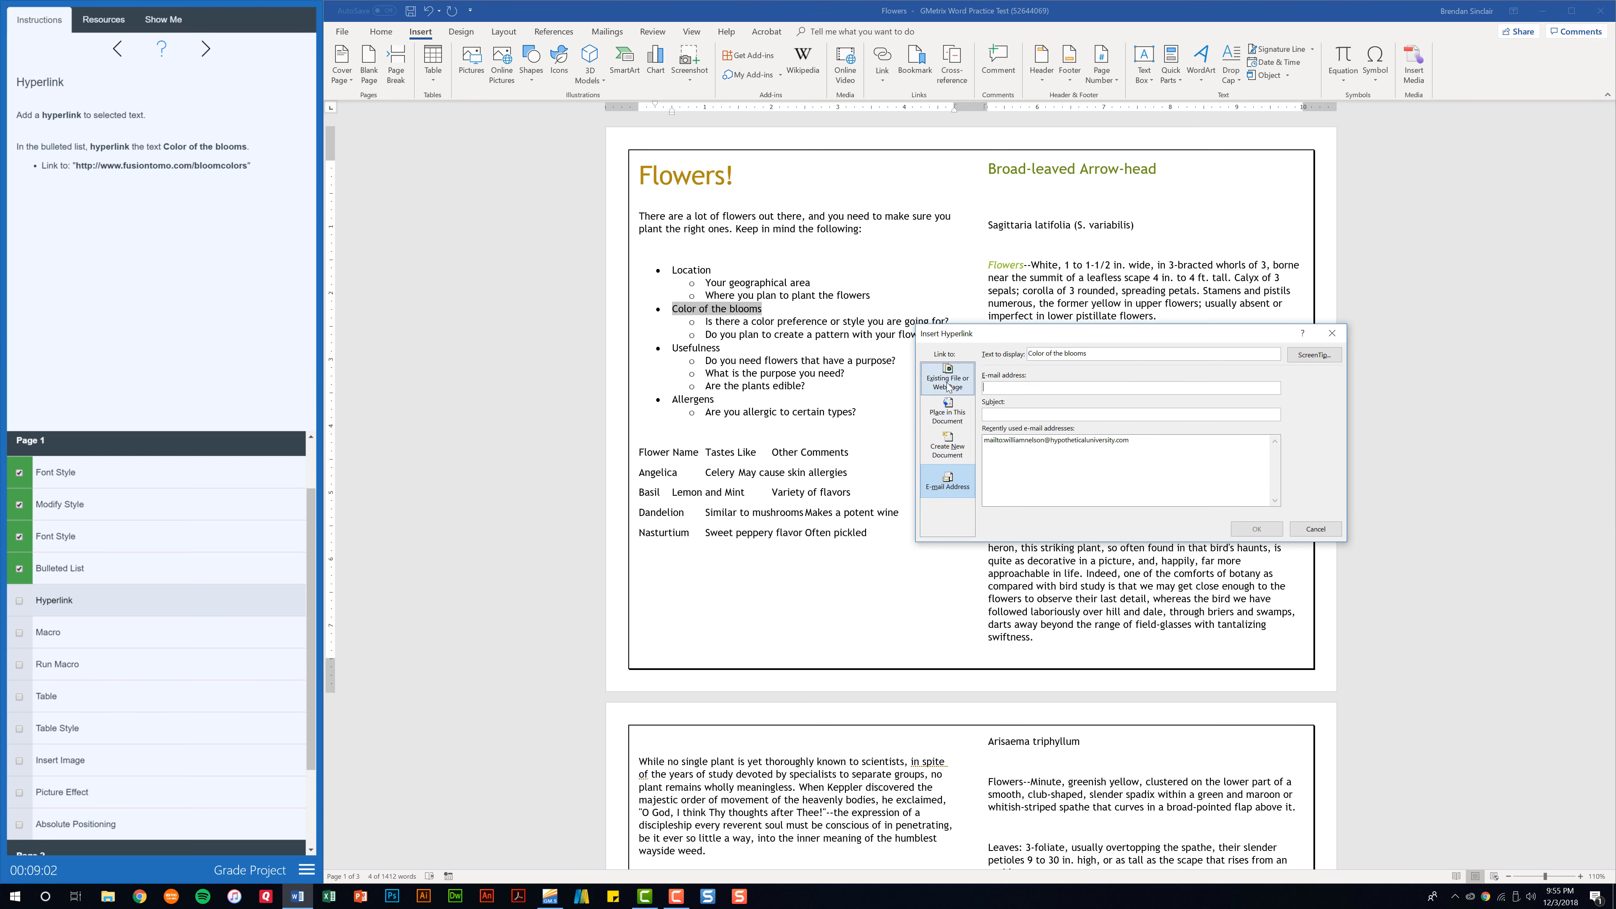
{"action": "left_click", "coordinate": [948, 382]}
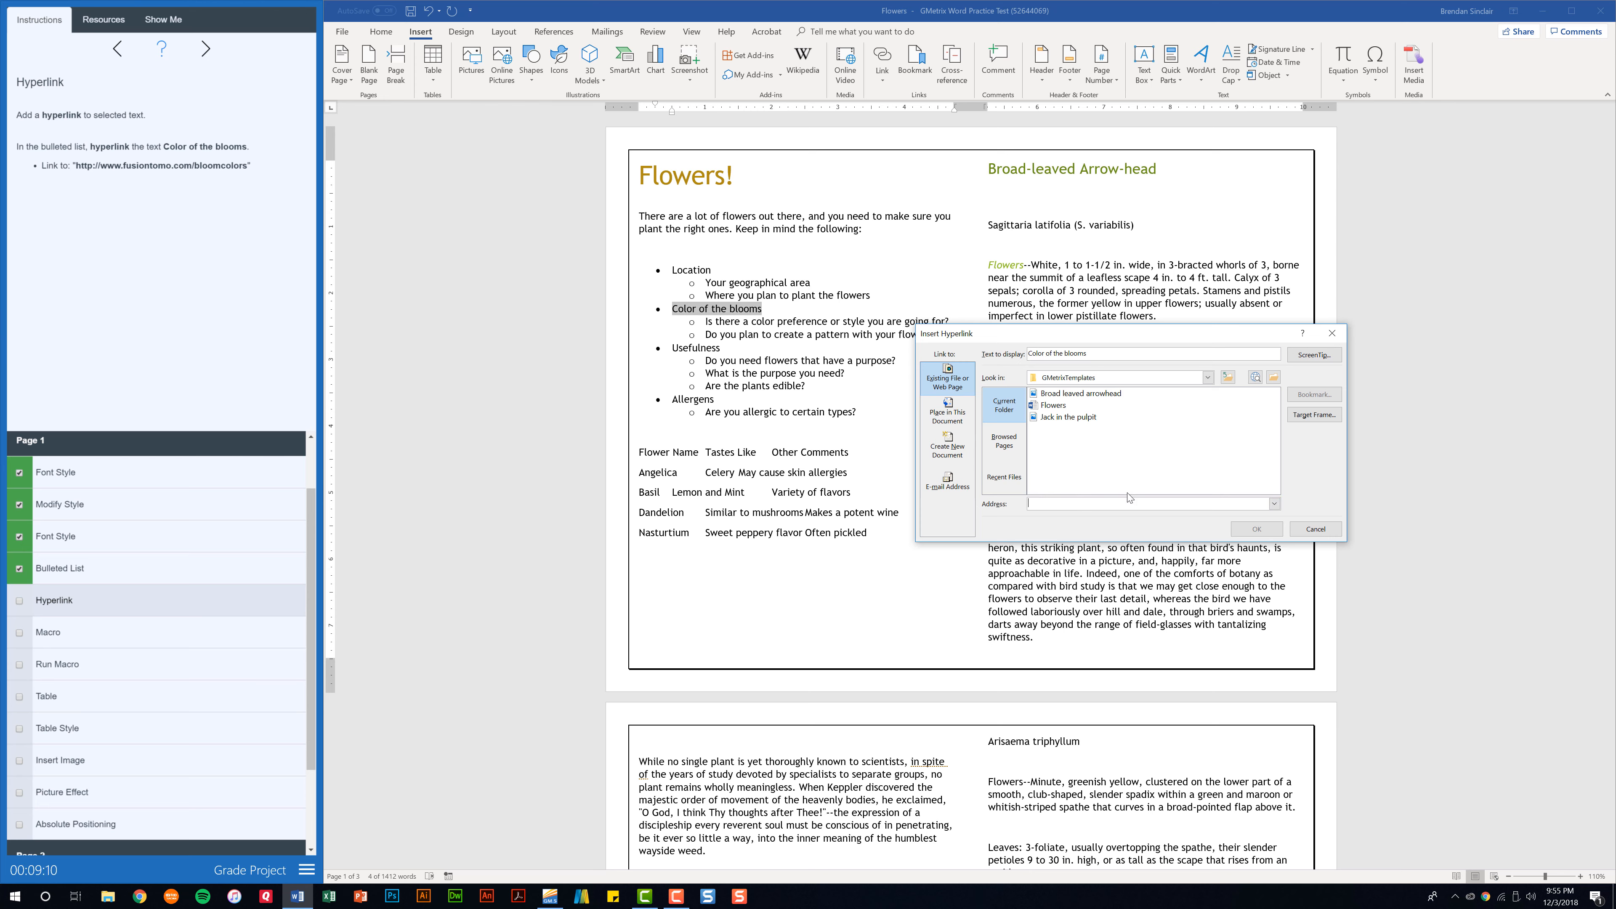
{"action": "type", "text": "http://www.fusiontomo.com/bloomcl"}
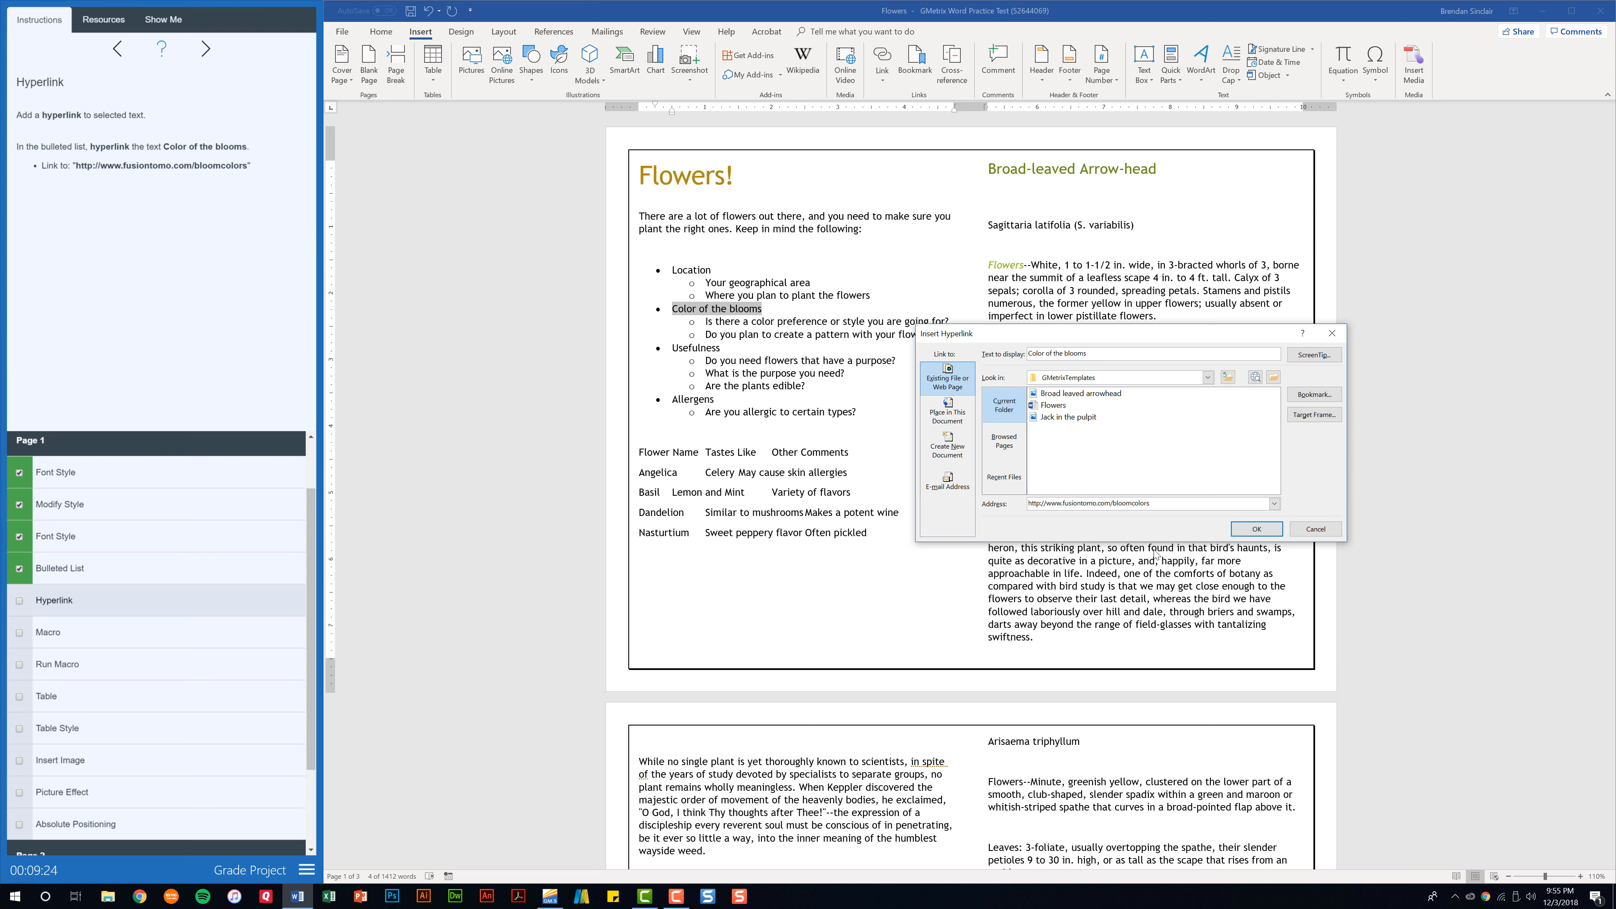
{"action": "left_click", "coordinate": [1247, 531]}
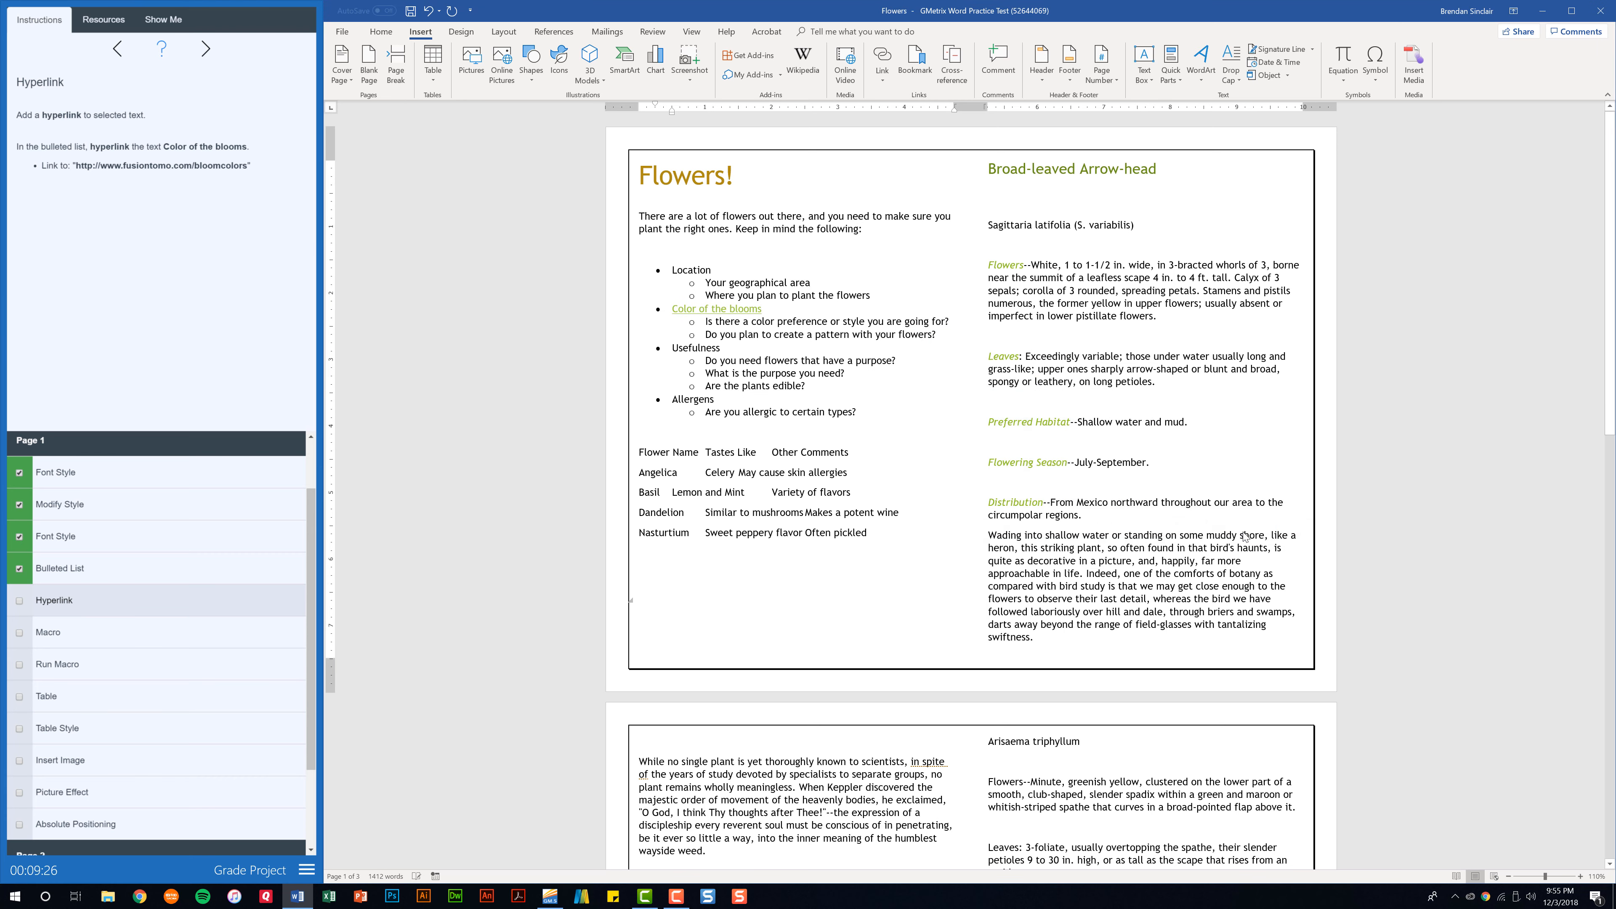
{"action": "left_click", "coordinate": [19, 600]}
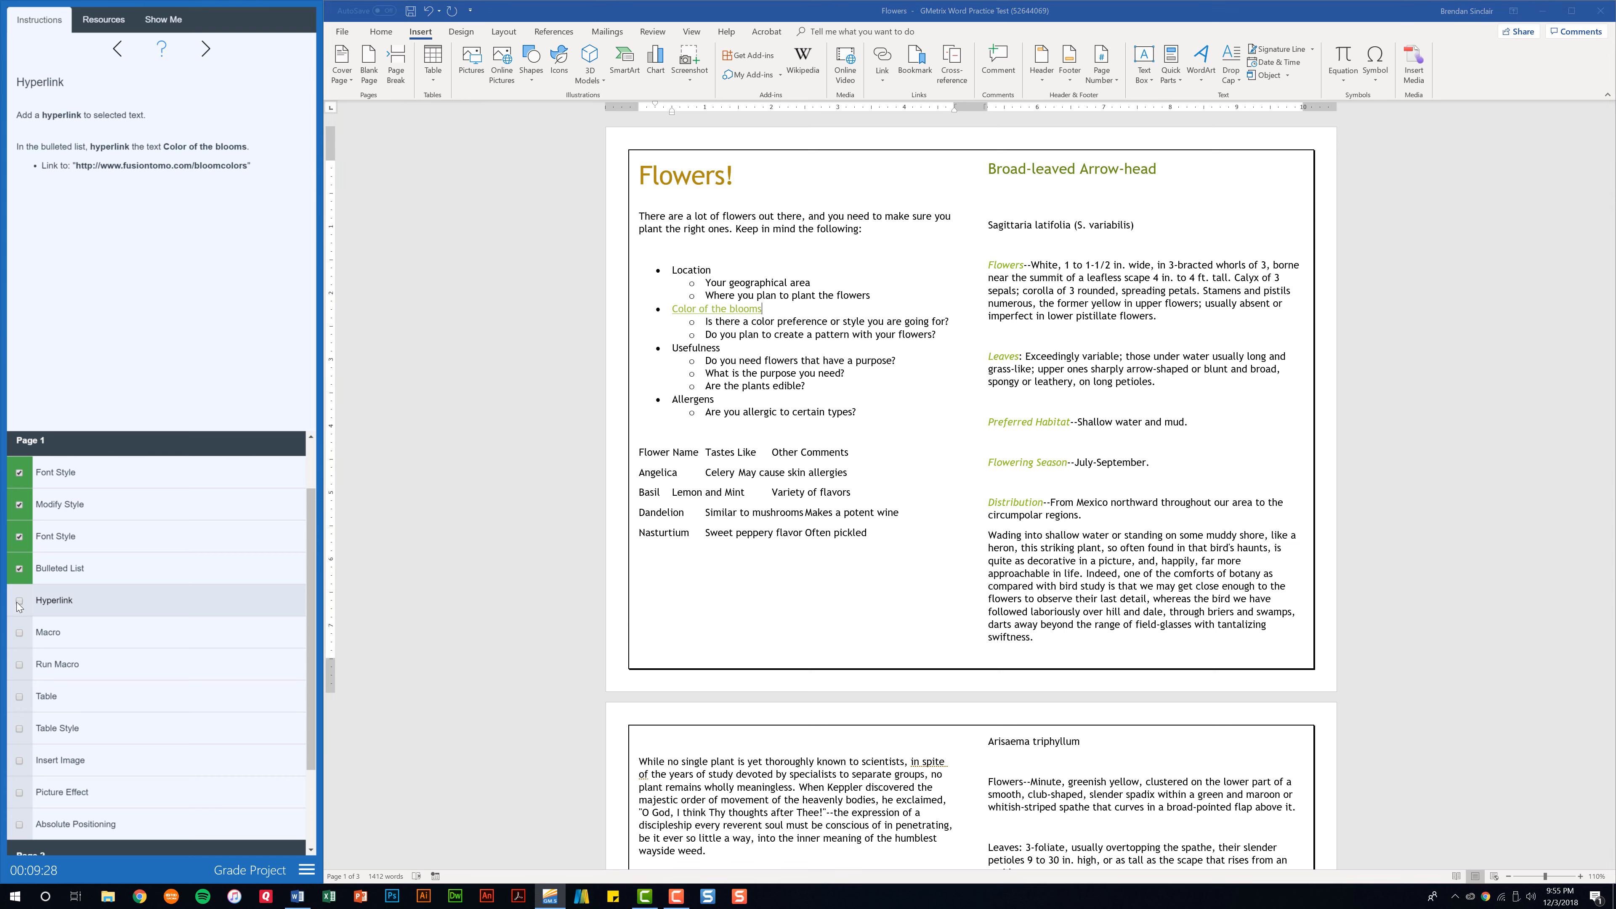
Open the Macro task and start recording a macro named Cooper12, stored in the Flowers document, from the empty line below the bulleted list.
{"action": "left_click", "coordinate": [48, 633]}
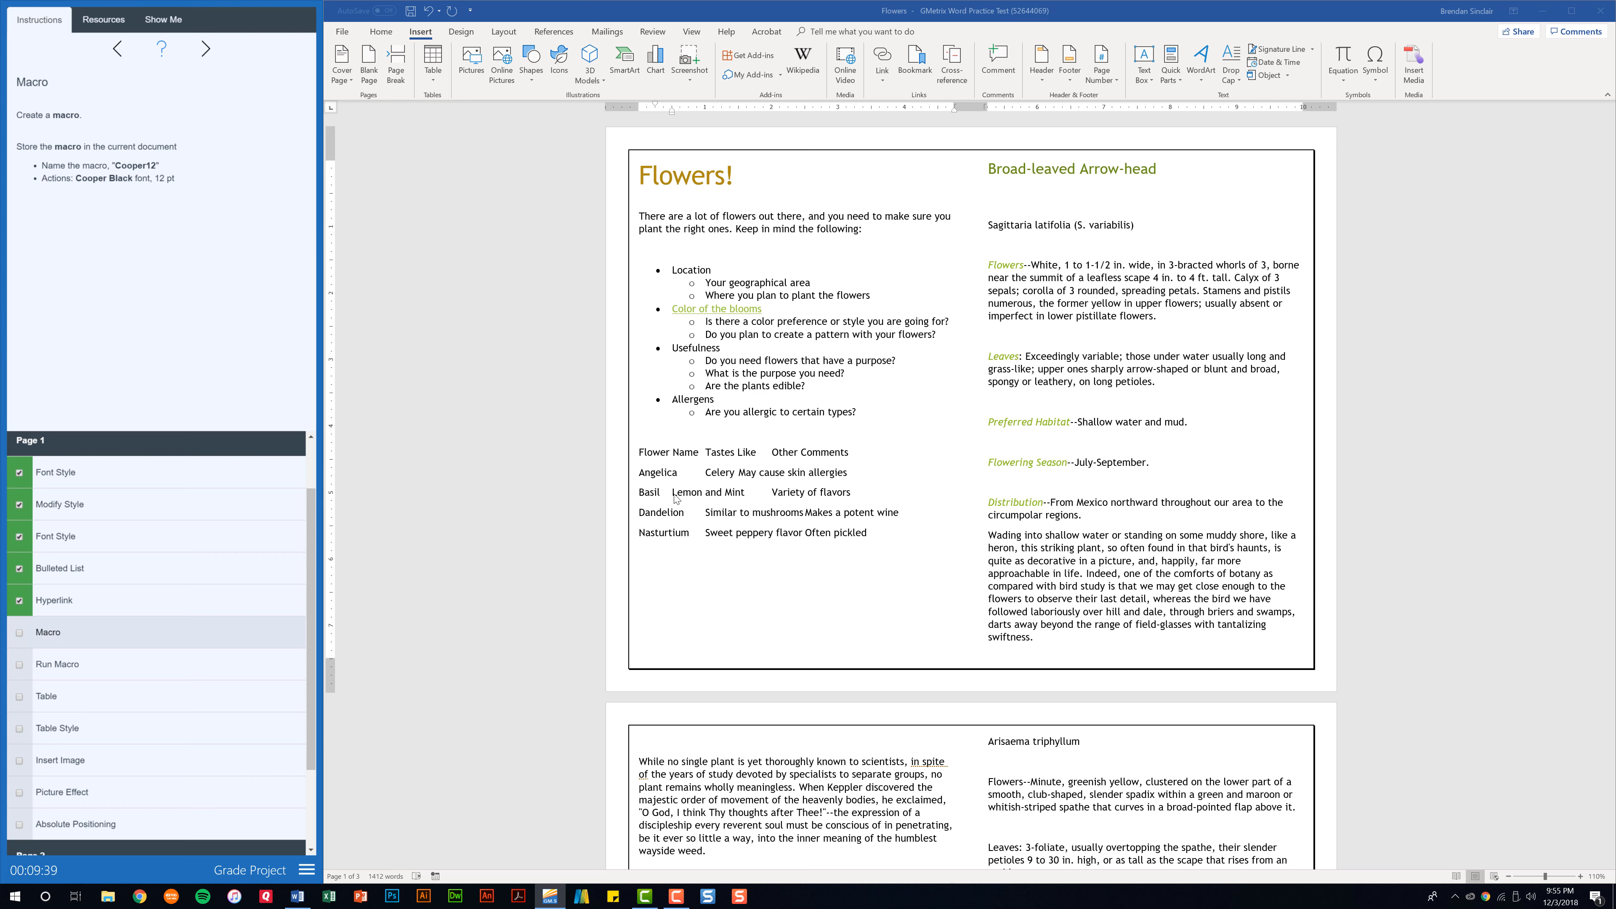
{"action": "left_click", "coordinate": [656, 437]}
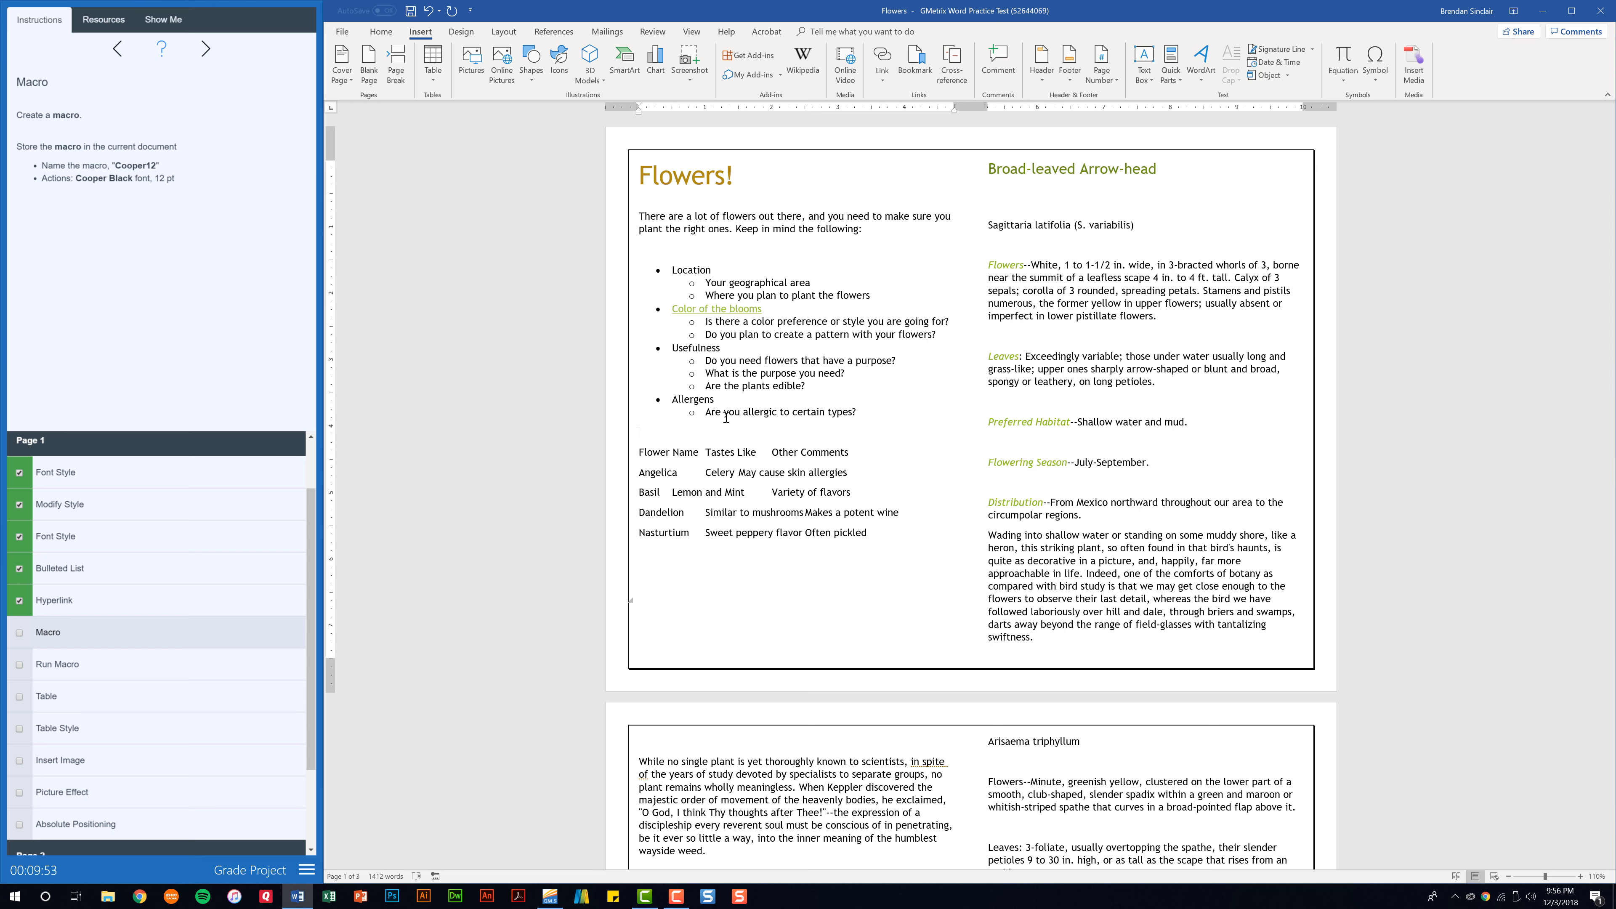
{"action": "left_click", "coordinate": [694, 34]}
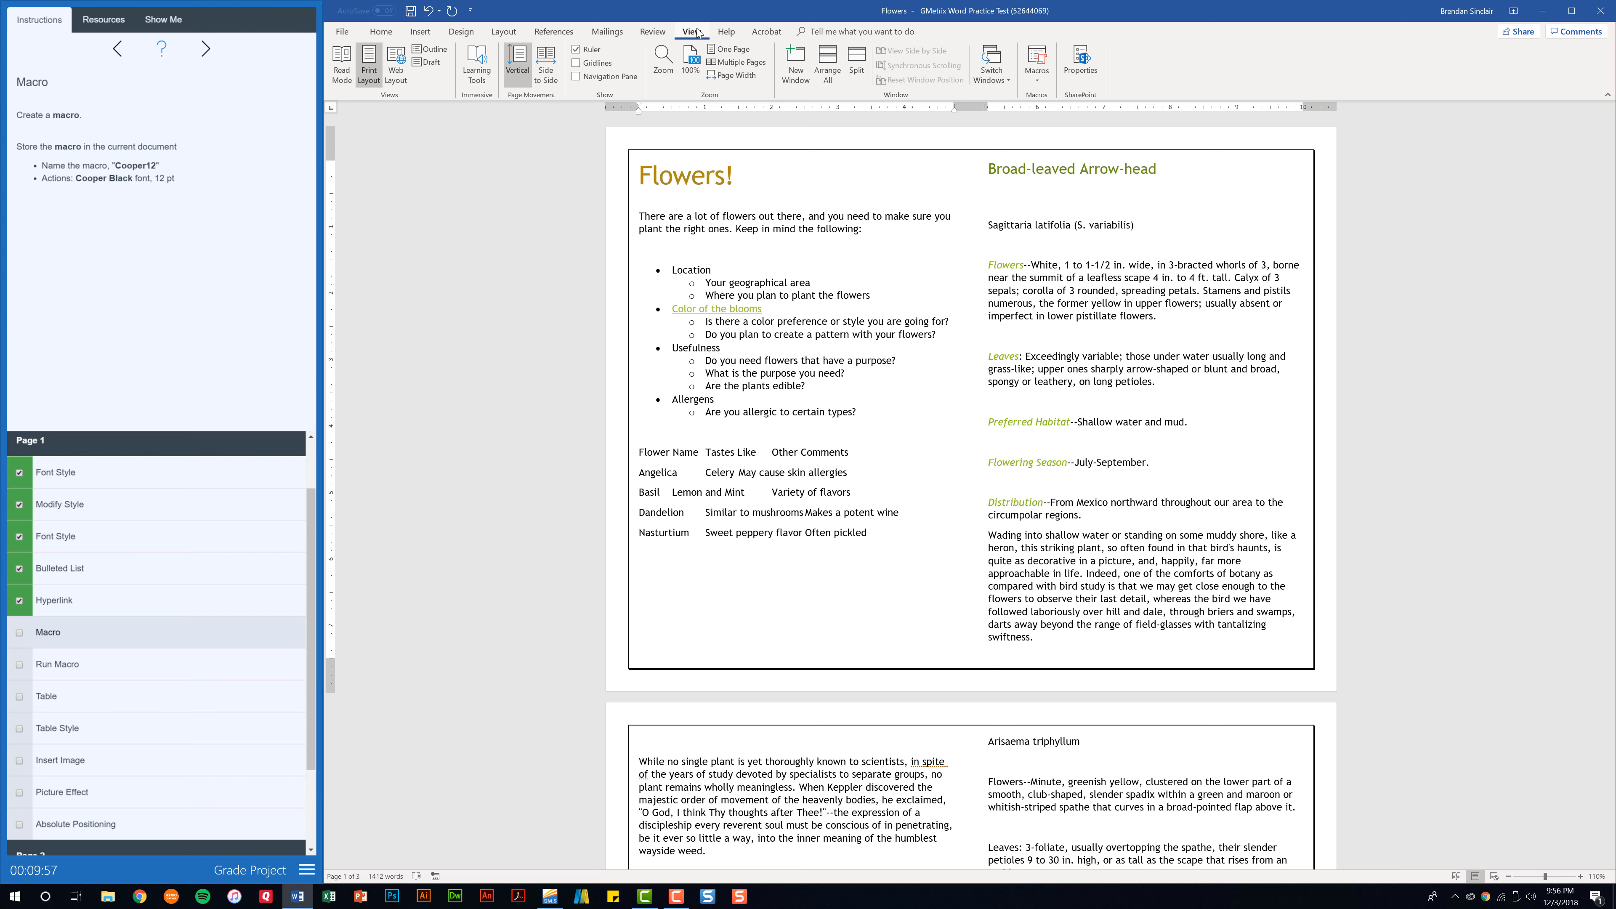
{"action": "left_click", "coordinate": [1037, 79]}
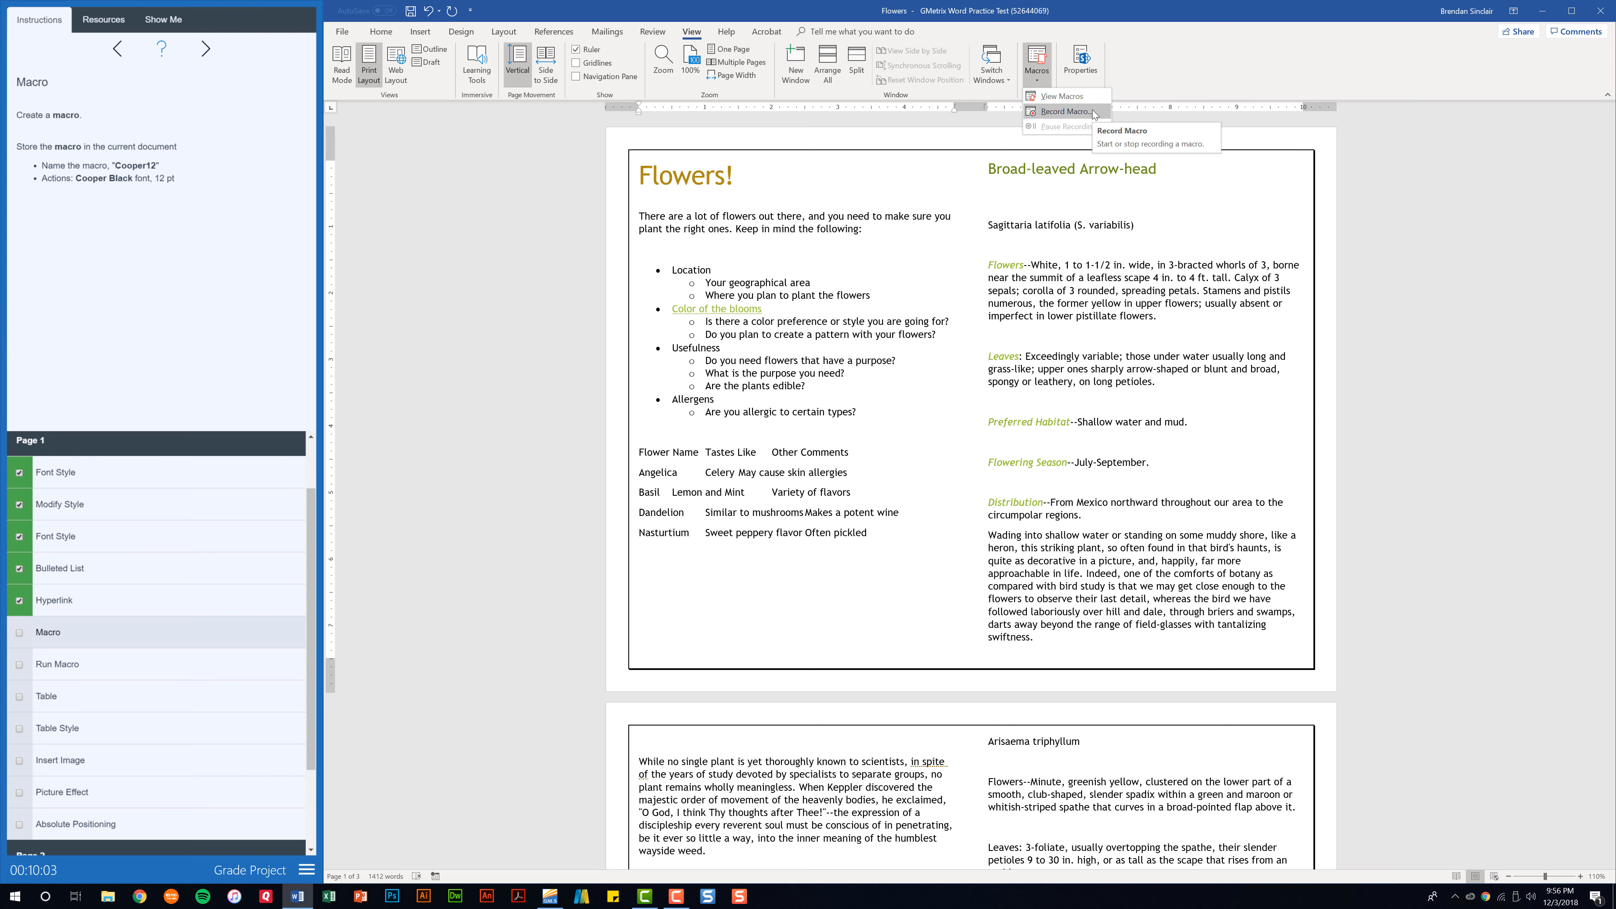
{"action": "left_click", "coordinate": [1065, 111]}
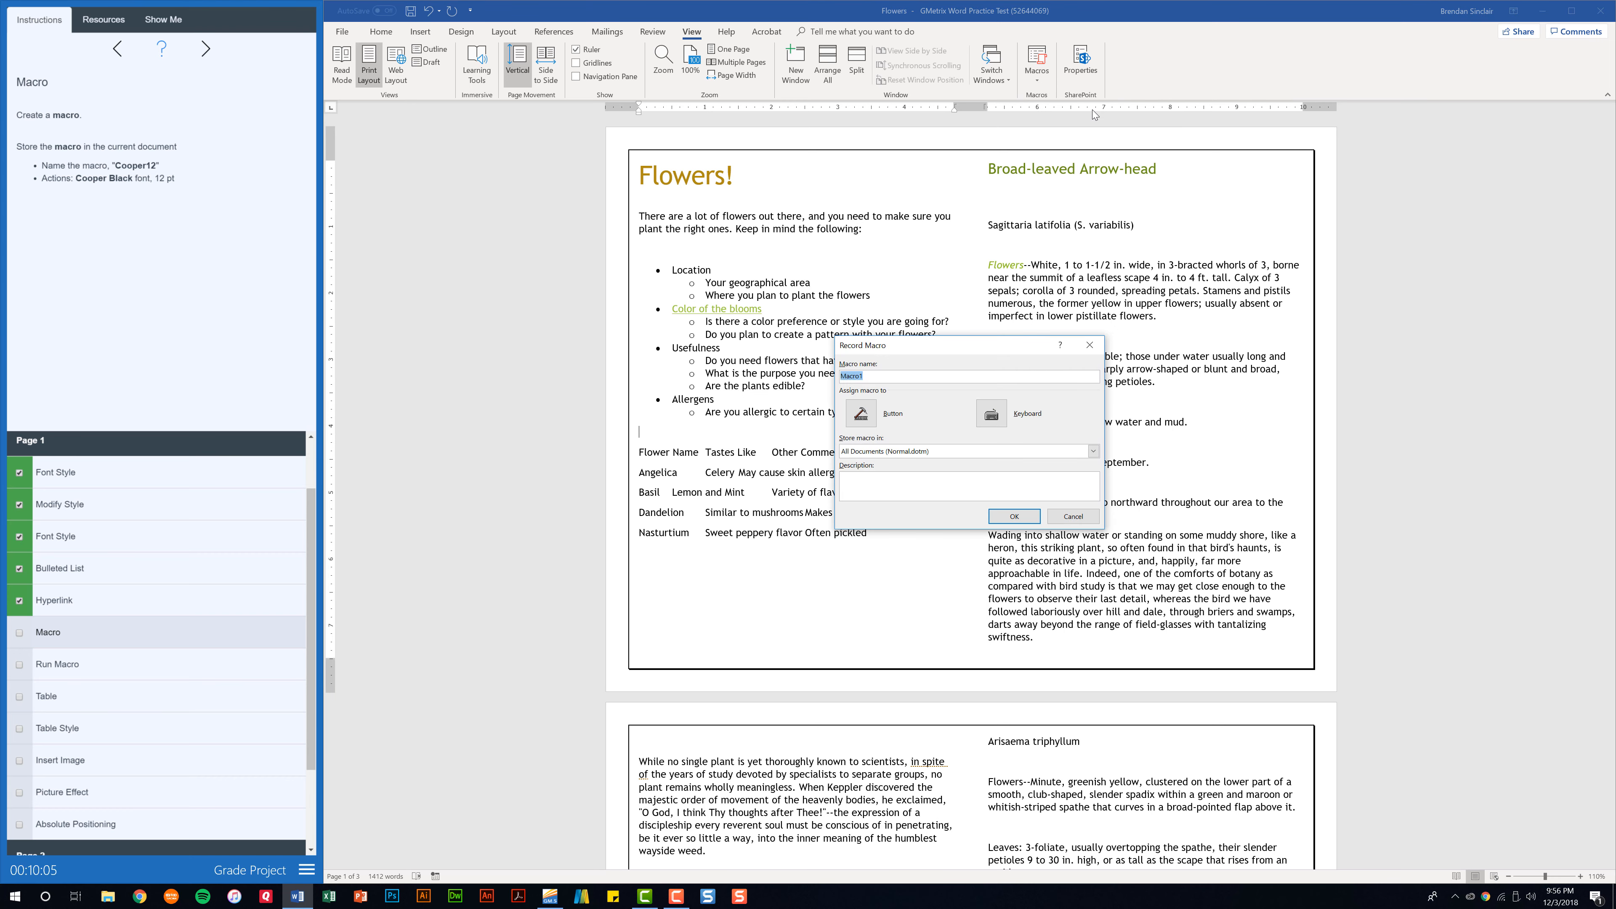
{"action": "type", "text": "Cooper12"}
{"action": "left_click", "coordinate": [944, 453]}
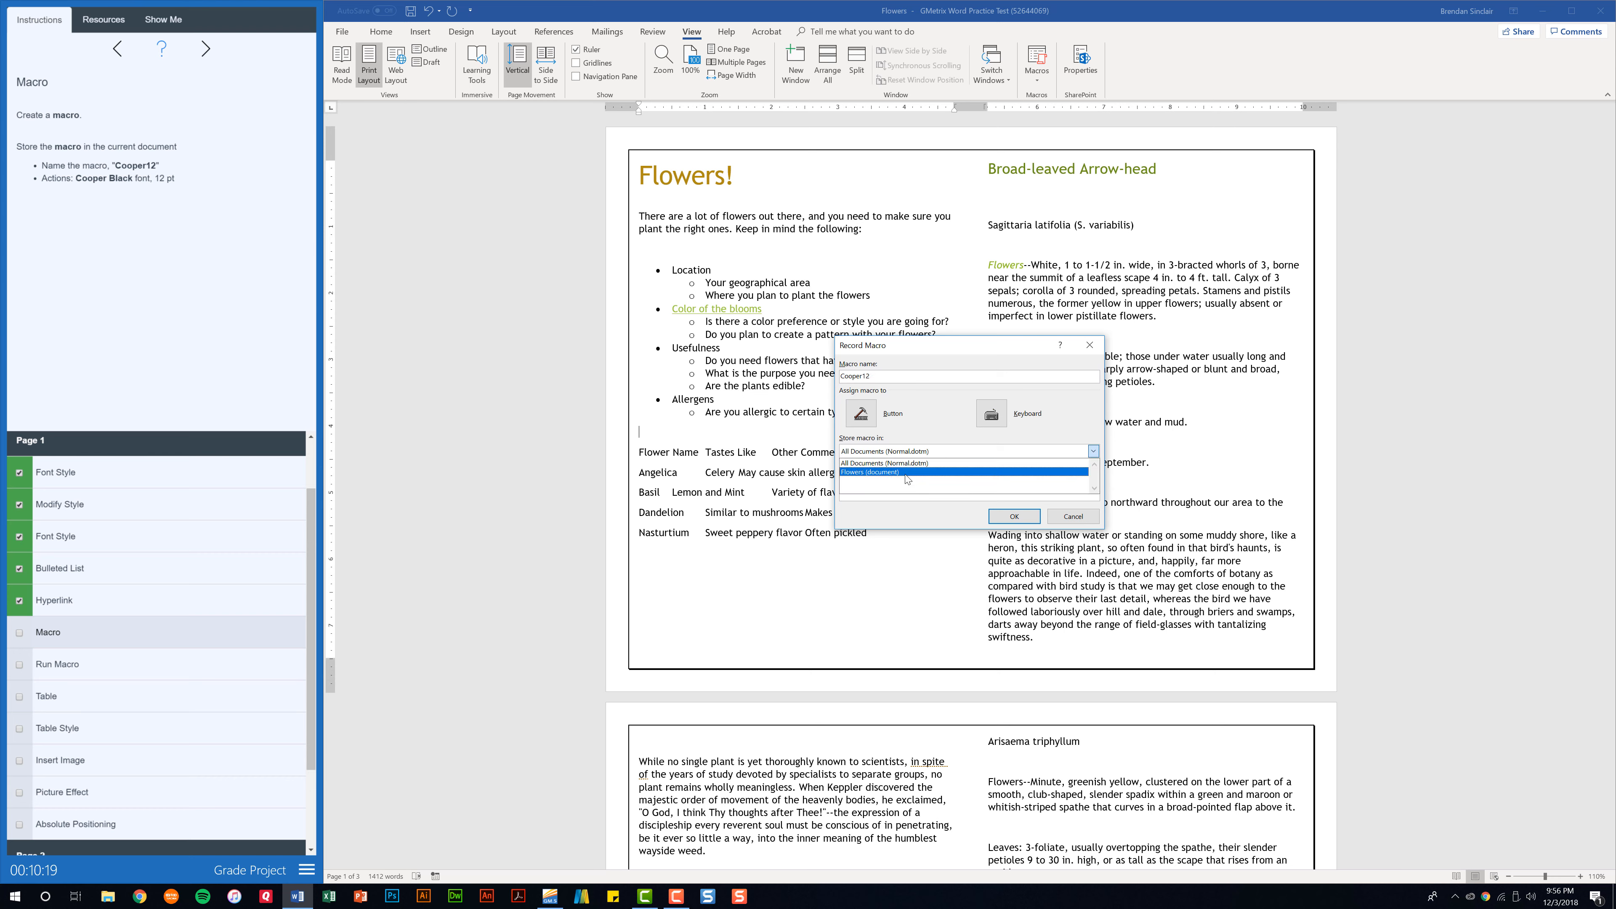
{"action": "left_click", "coordinate": [899, 473]}
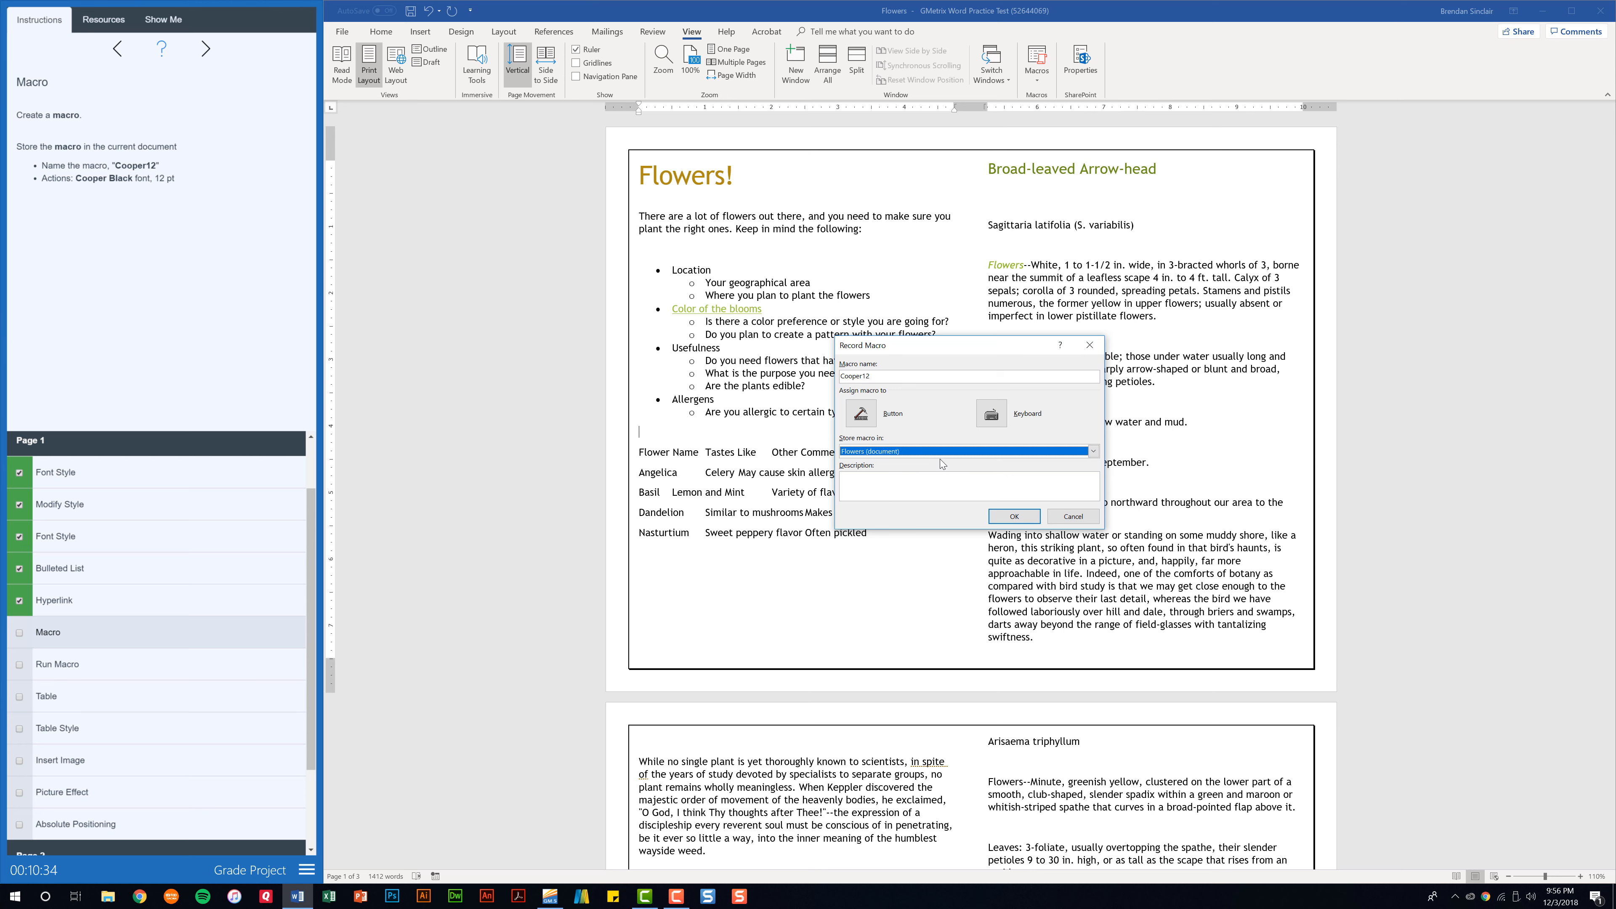
{"action": "left_click", "coordinate": [1004, 523]}
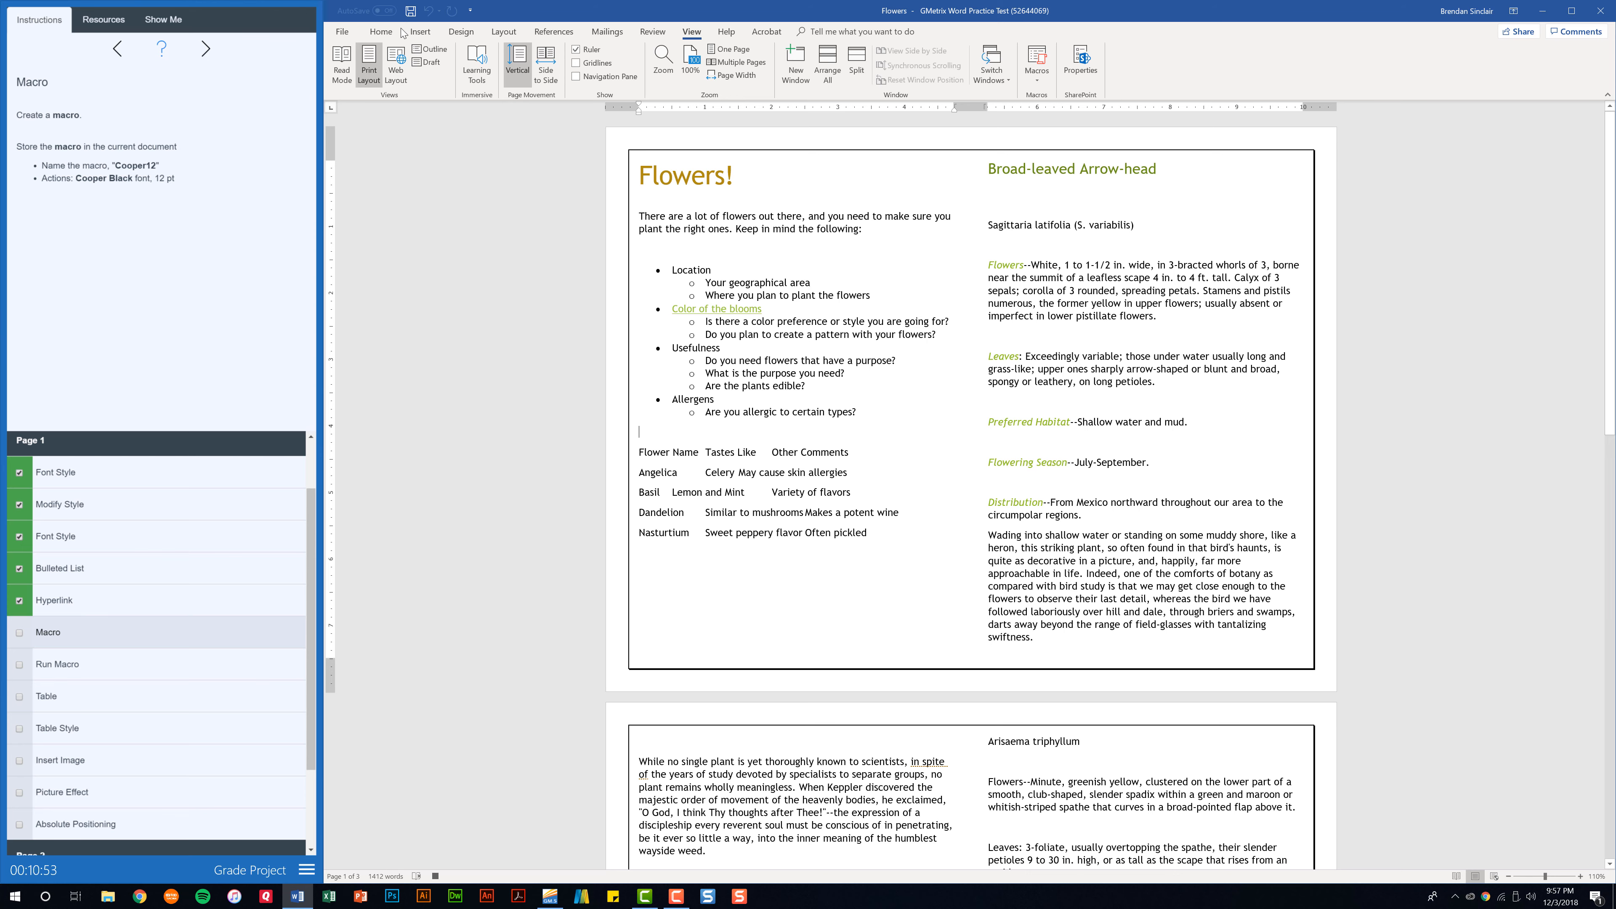
Record the macro's formatting actions by setting the font to Cooper Black and the size to 12 pt.
{"action": "left_click", "coordinate": [381, 32]}
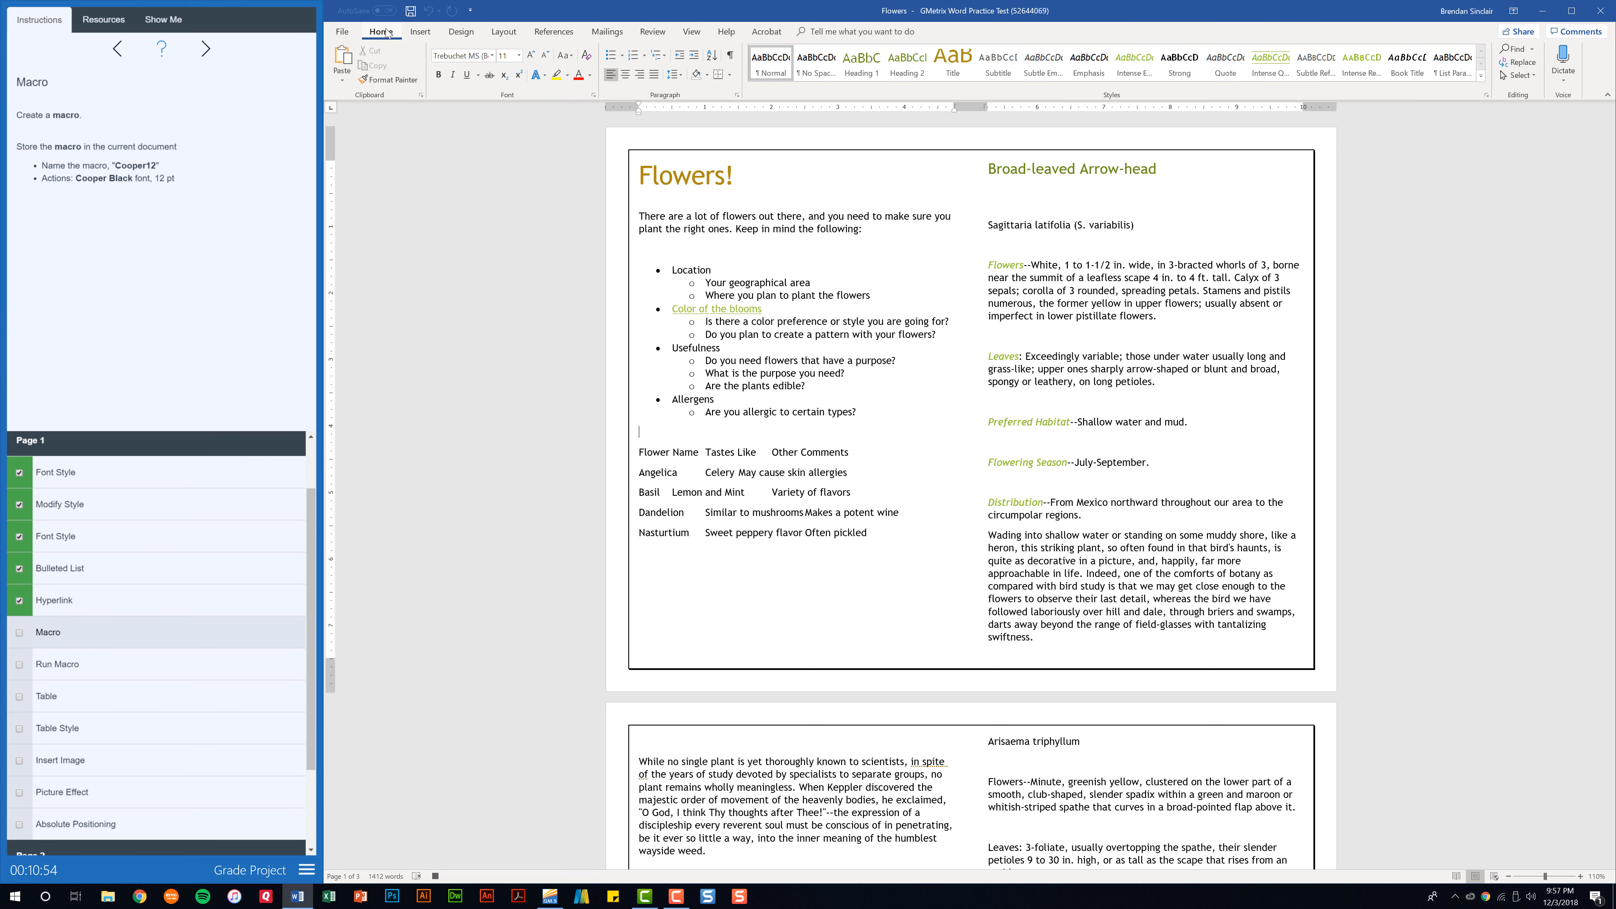
{"action": "left_click", "coordinate": [492, 55]}
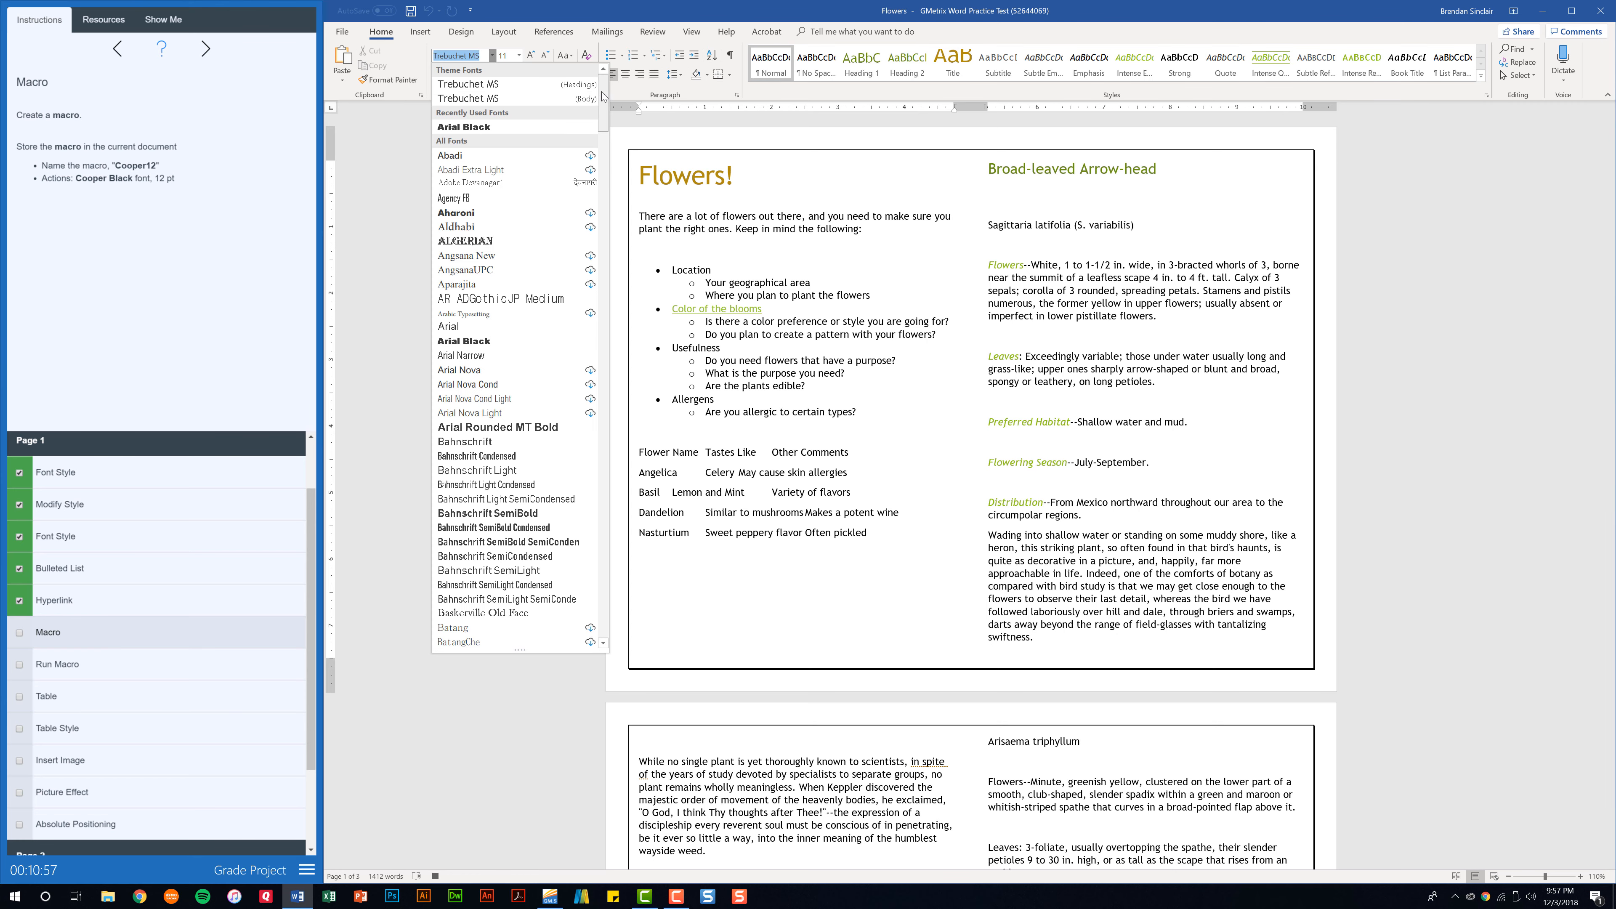
{"action": "scroll", "coordinate": [599, 137], "scroll_direction": "down", "scroll_amount": 10}
{"action": "left_click_drag", "start_coordinate": [599, 137], "coordinate": [597, 188]}
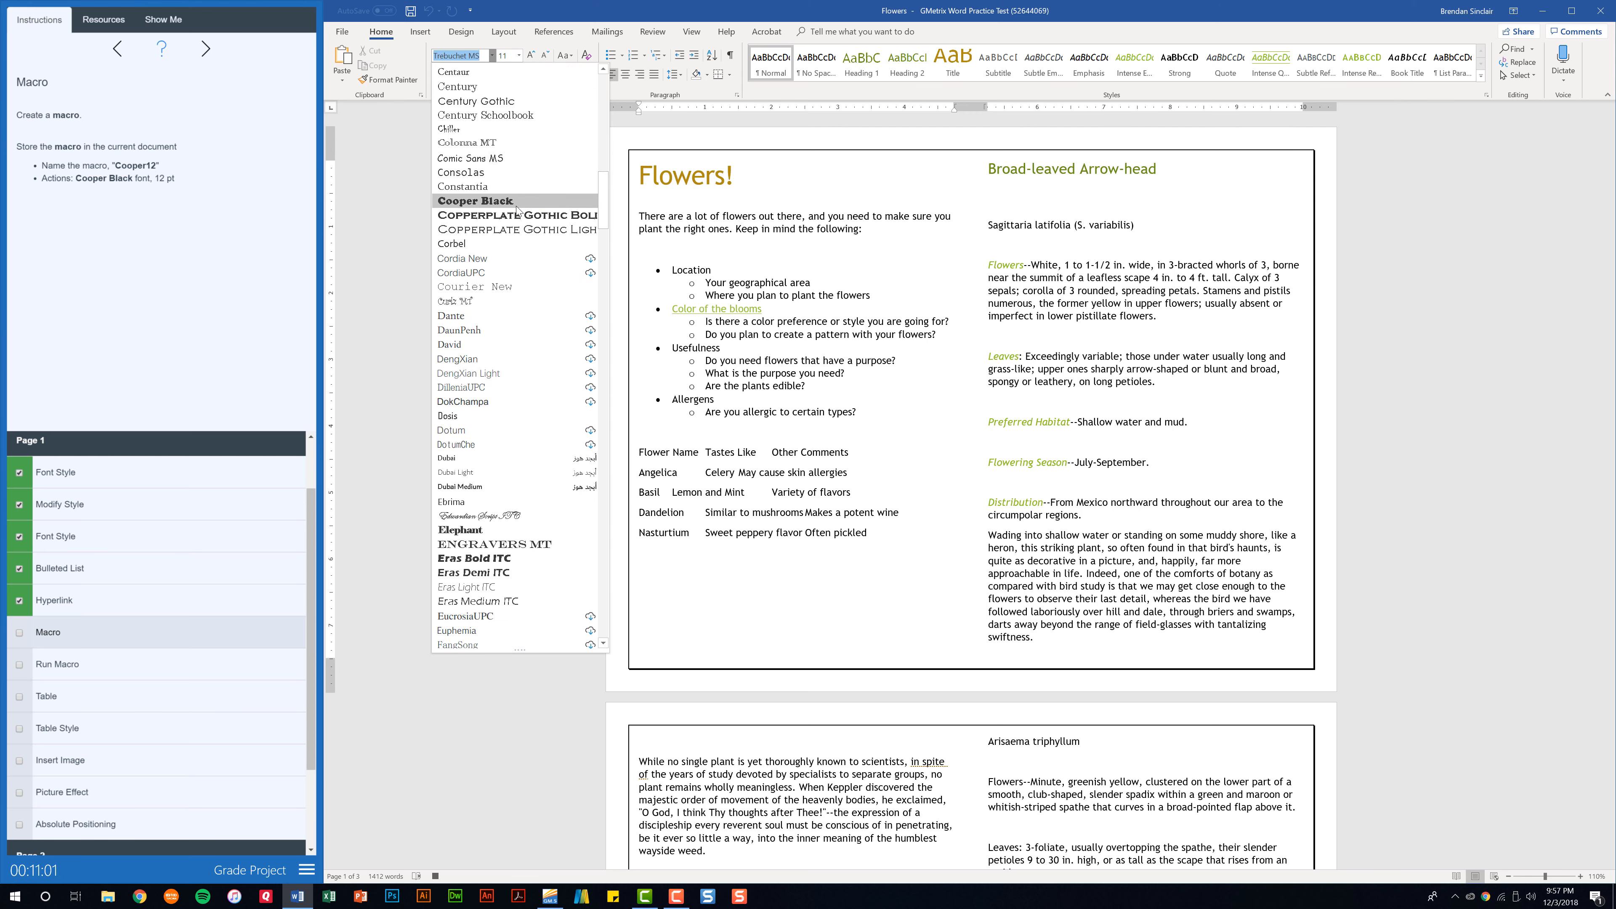
{"action": "left_click", "coordinate": [517, 202]}
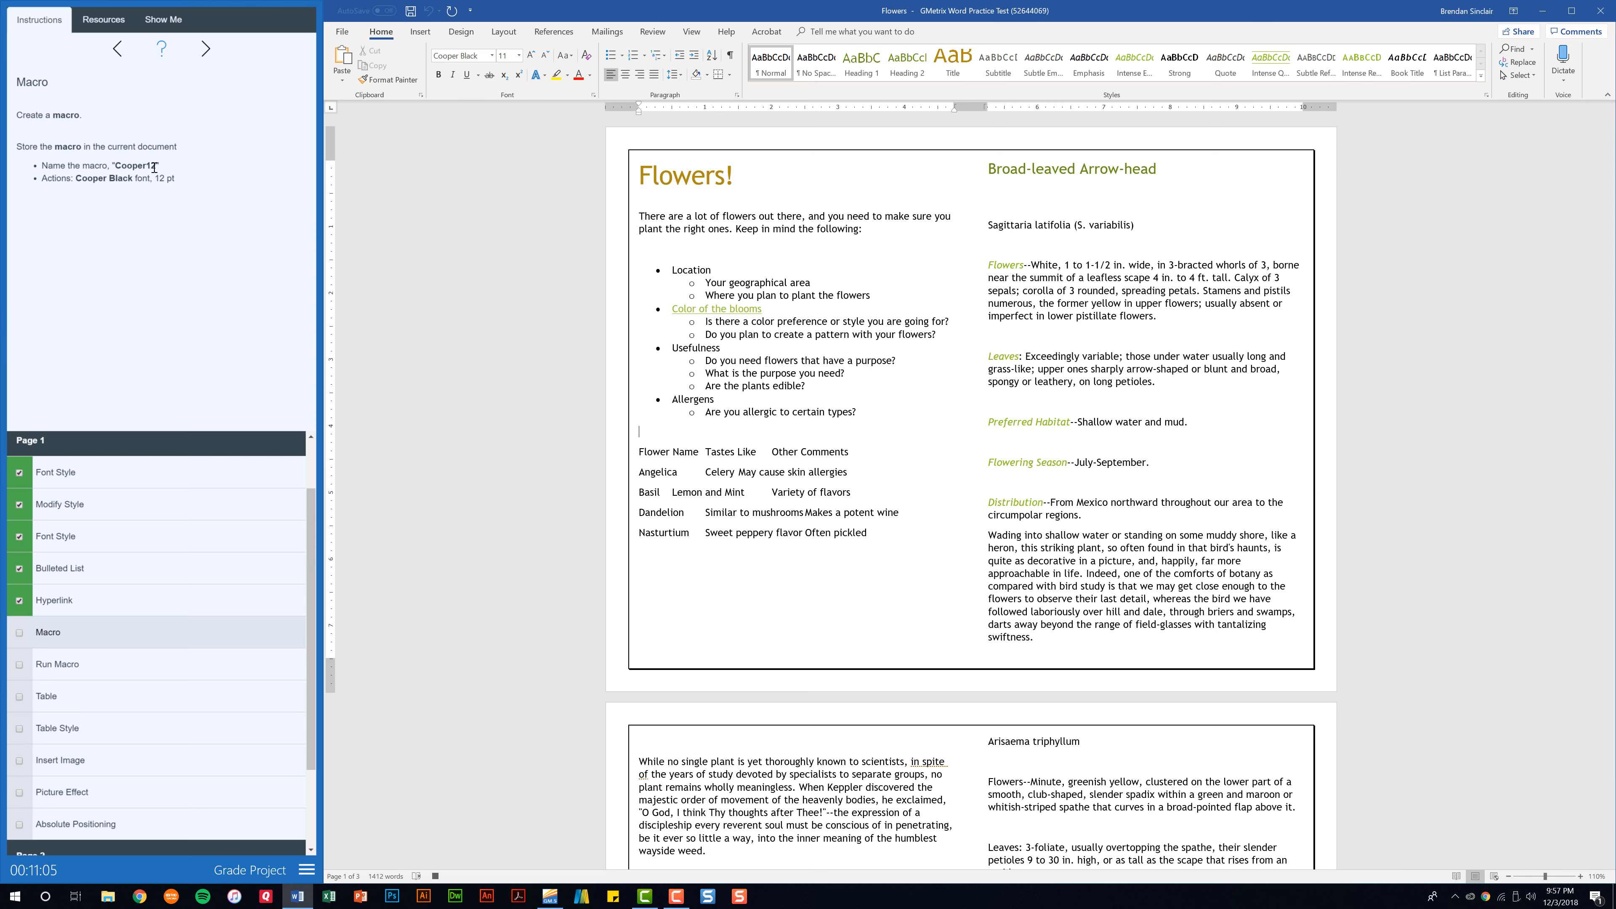
{"action": "left_click", "coordinate": [533, 54]}
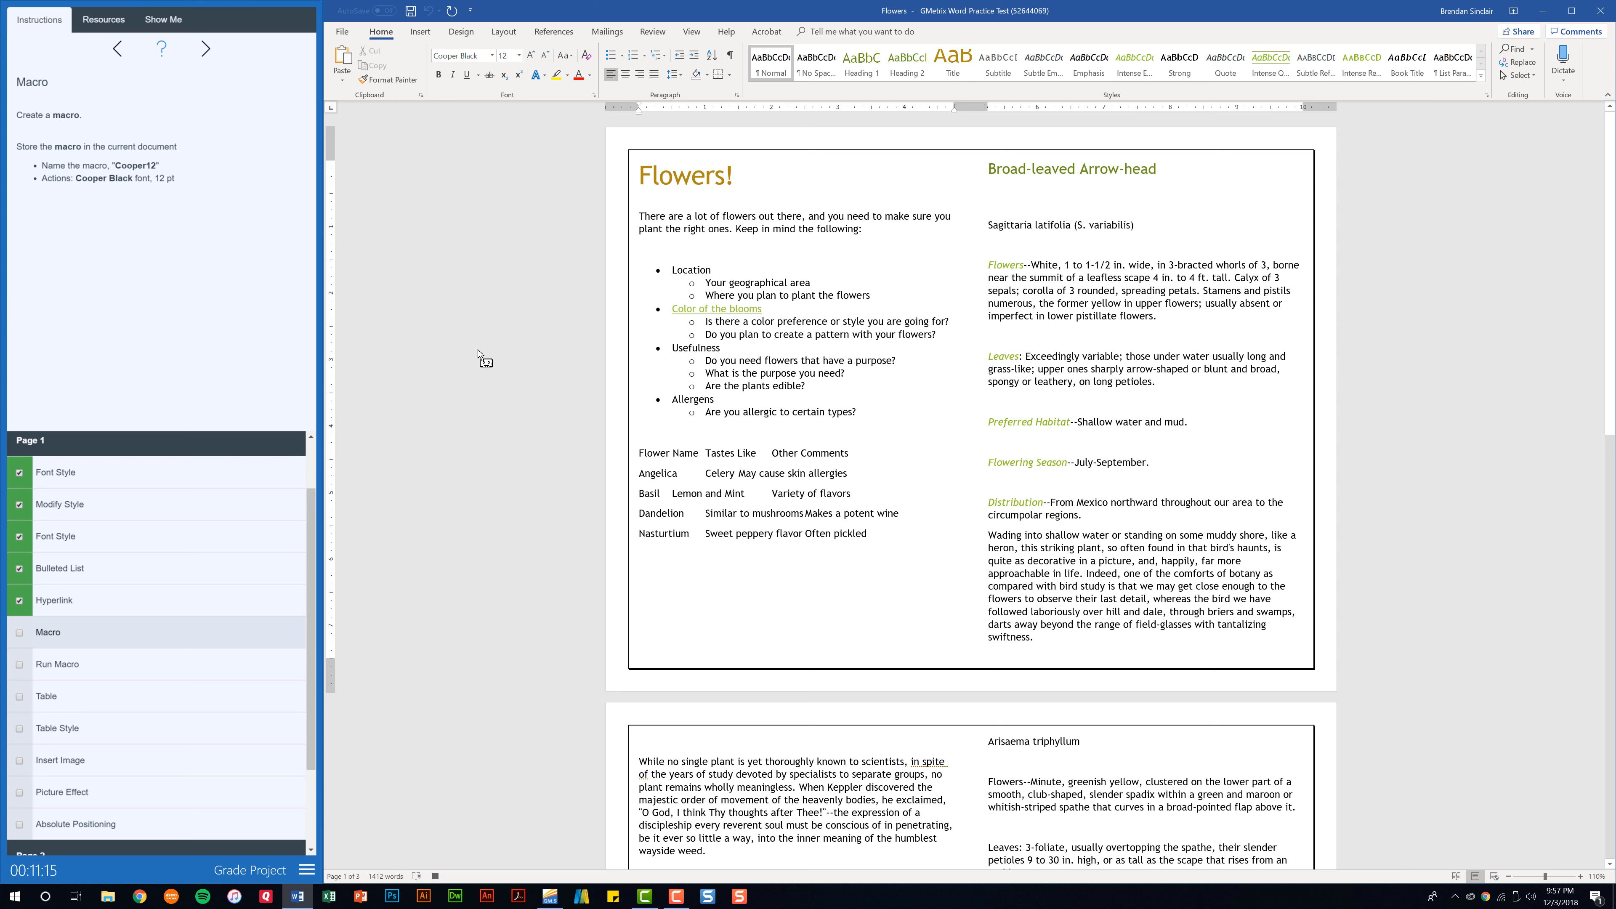
Stop recording the macro and check off the Macro task.
{"action": "left_click", "coordinate": [697, 33]}
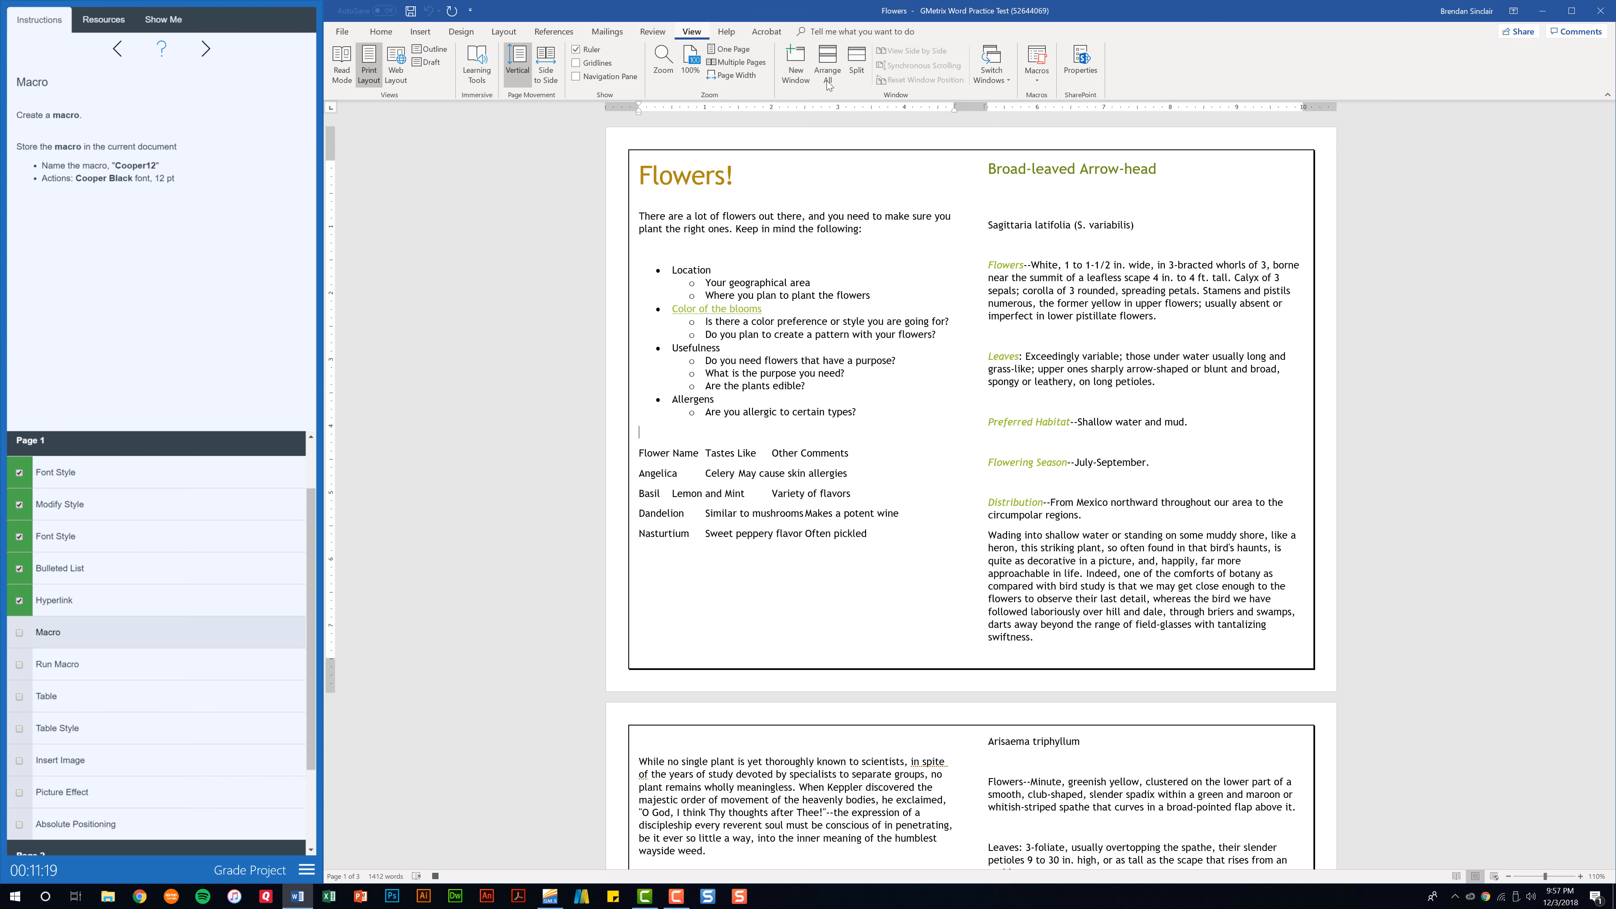
{"action": "left_click", "coordinate": [1036, 84]}
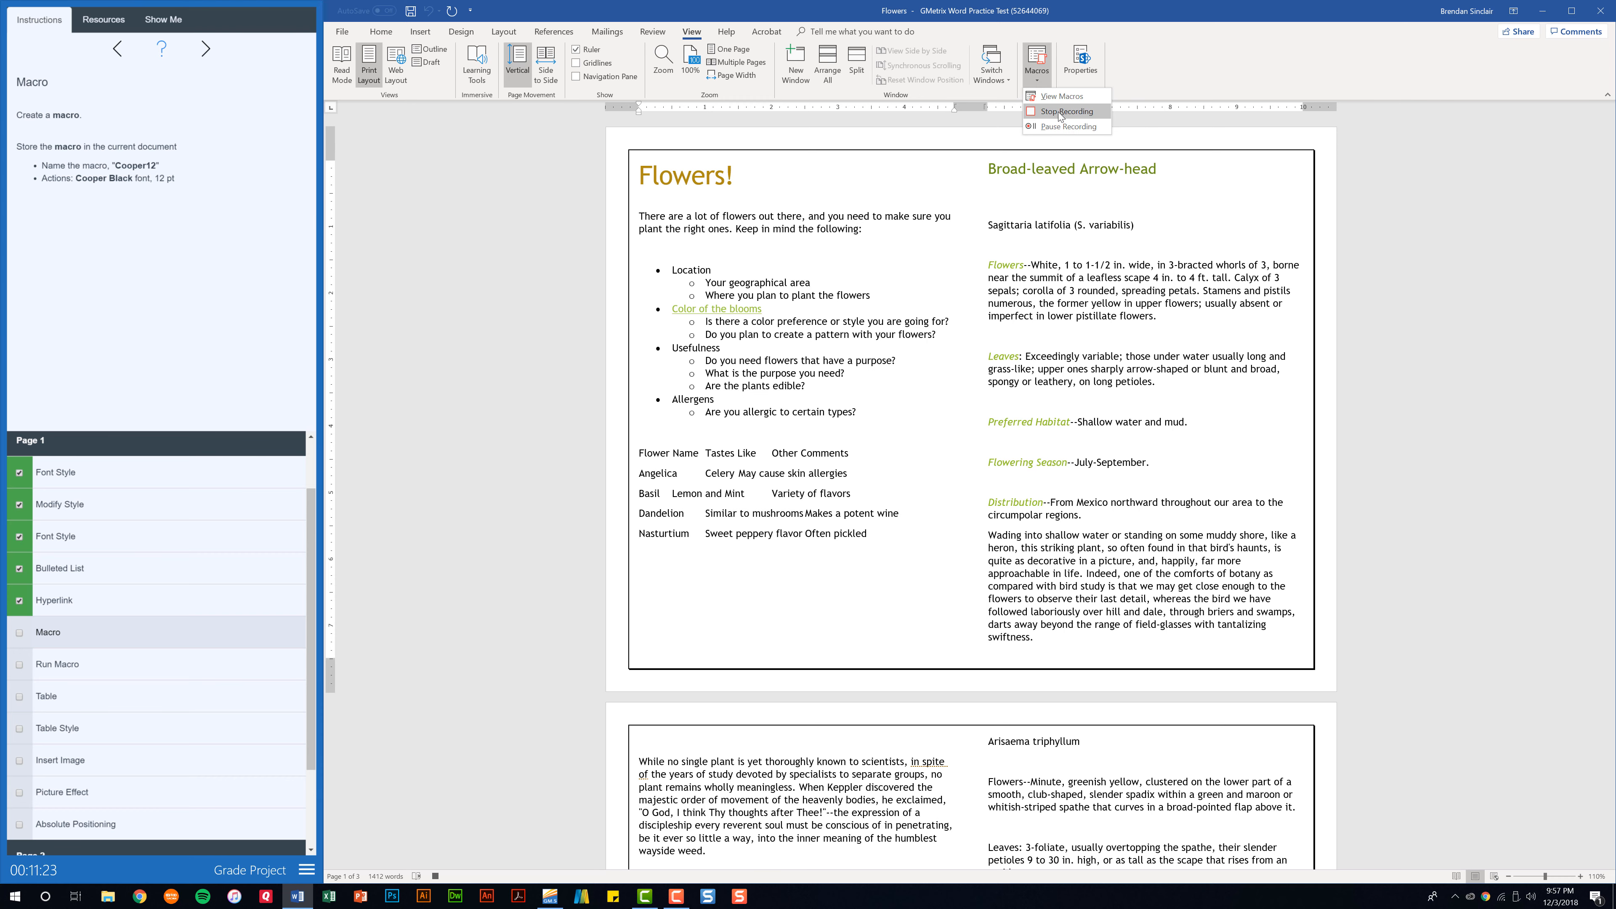
{"action": "left_click", "coordinate": [1065, 112]}
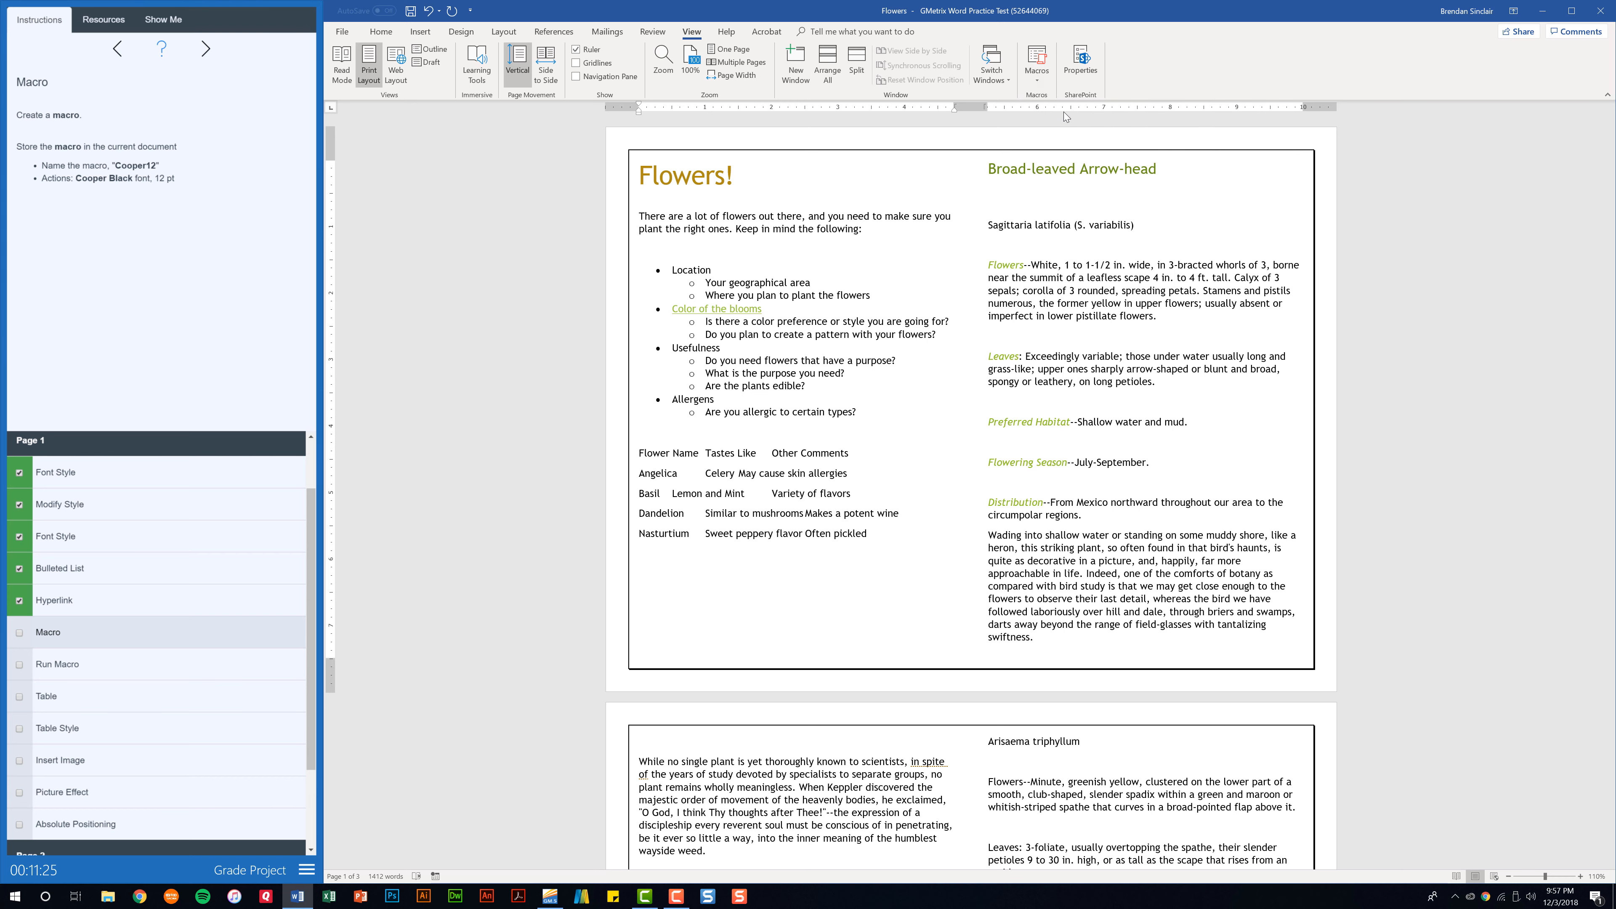
{"action": "left_click", "coordinate": [19, 633]}
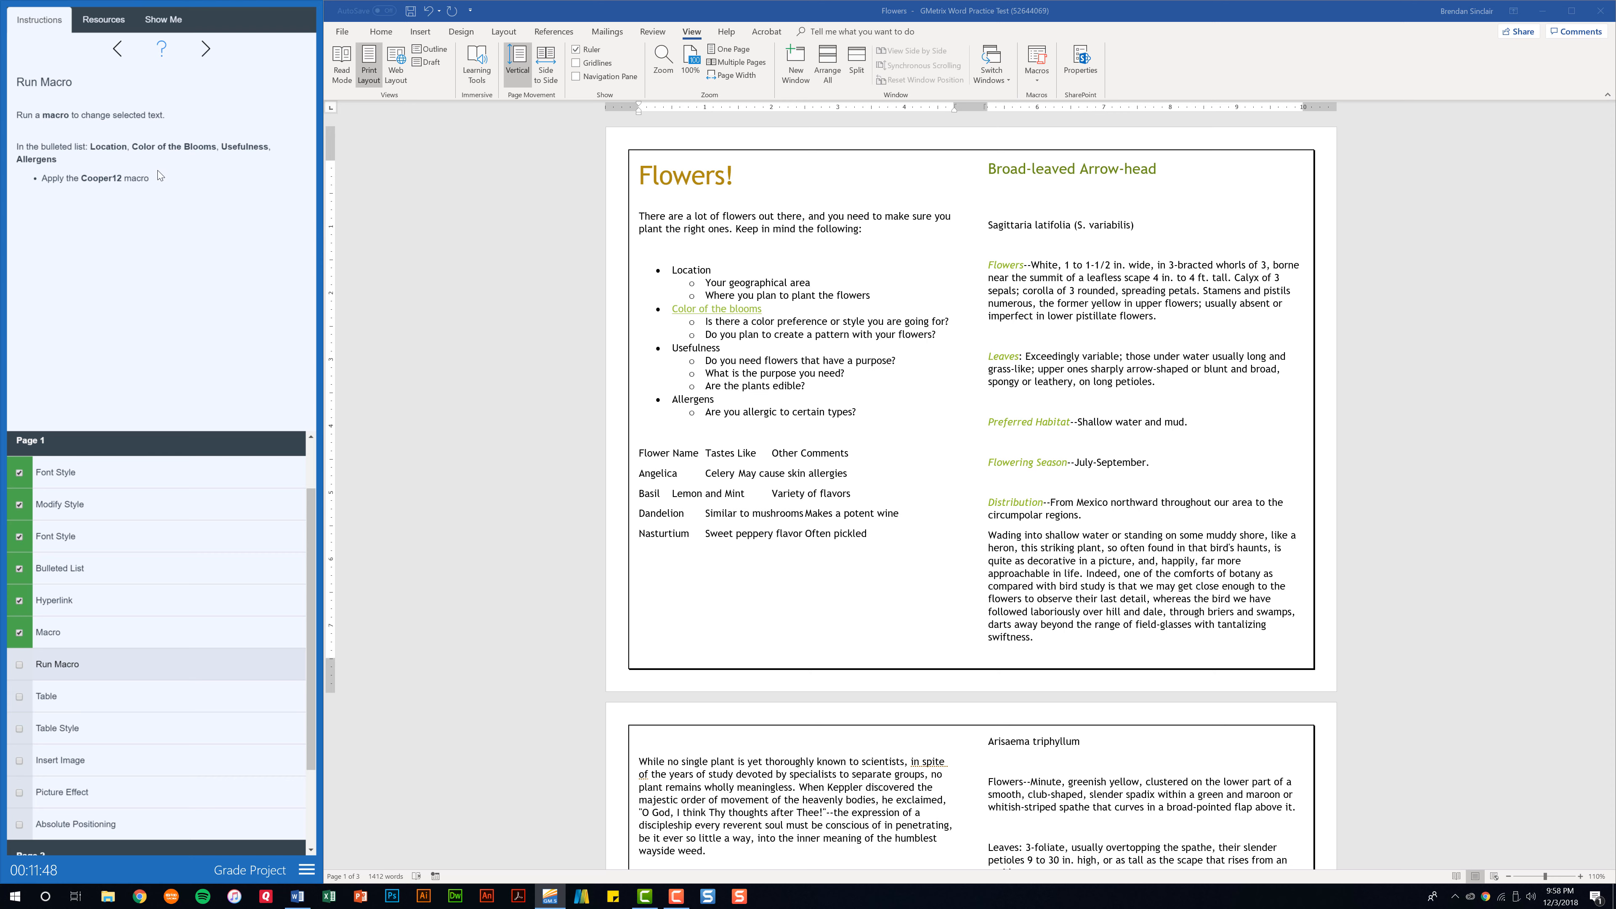
Run the Cooper12 macro on the "Location" bullet text.
{"action": "double_click", "coordinate": [693, 270]}
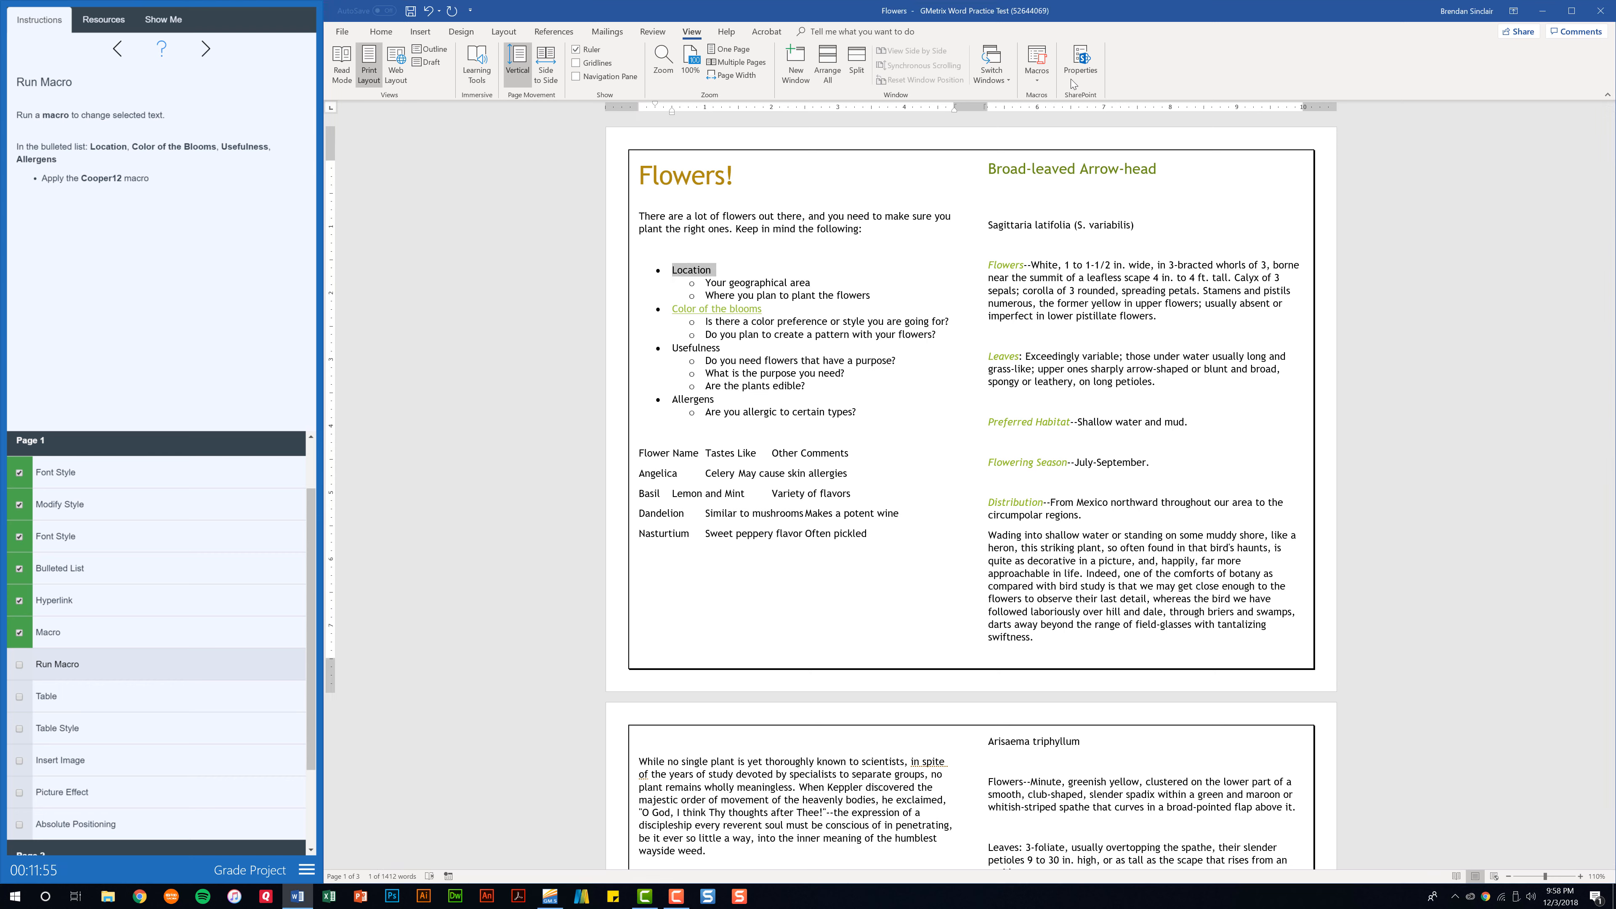
{"action": "left_click", "coordinate": [1036, 86]}
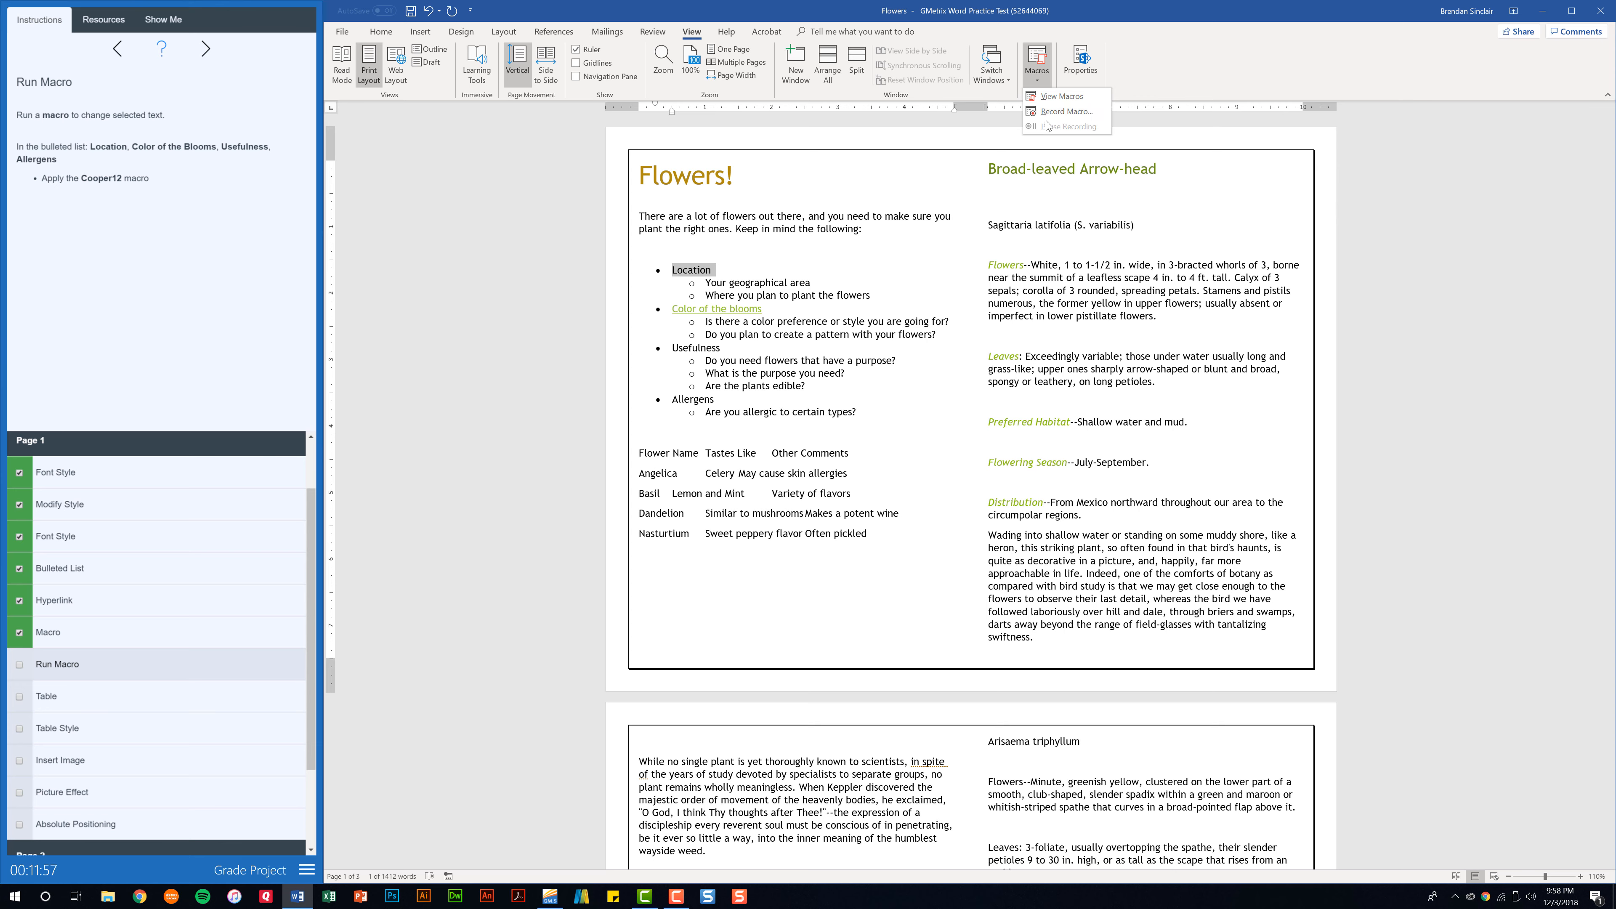
{"action": "left_click", "coordinate": [1066, 100]}
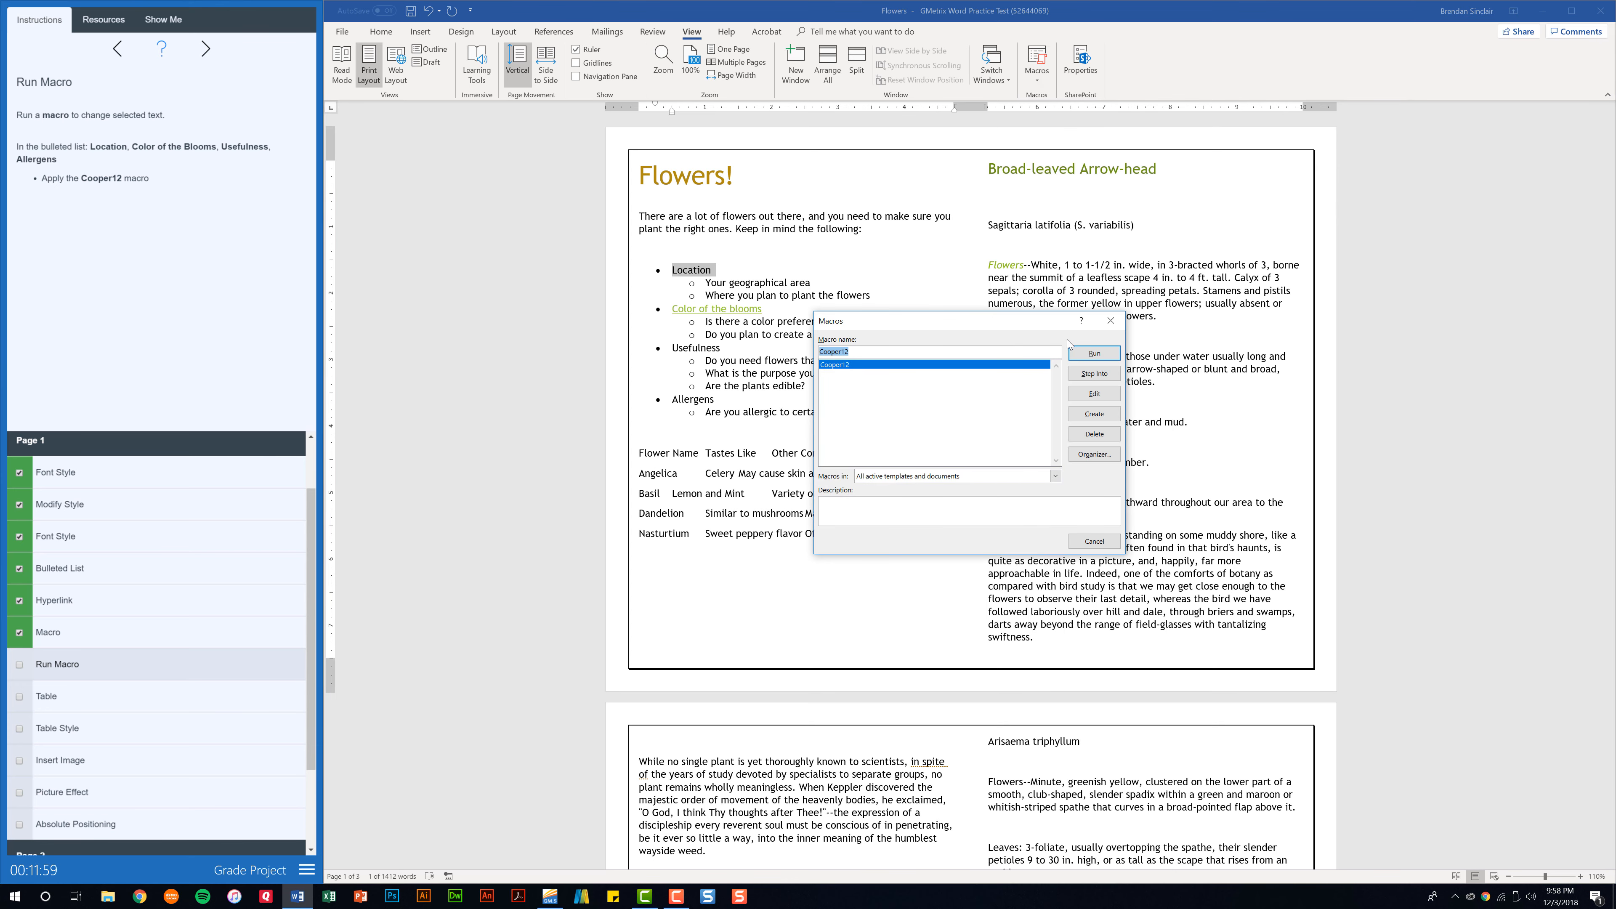
{"action": "left_click", "coordinate": [1094, 352]}
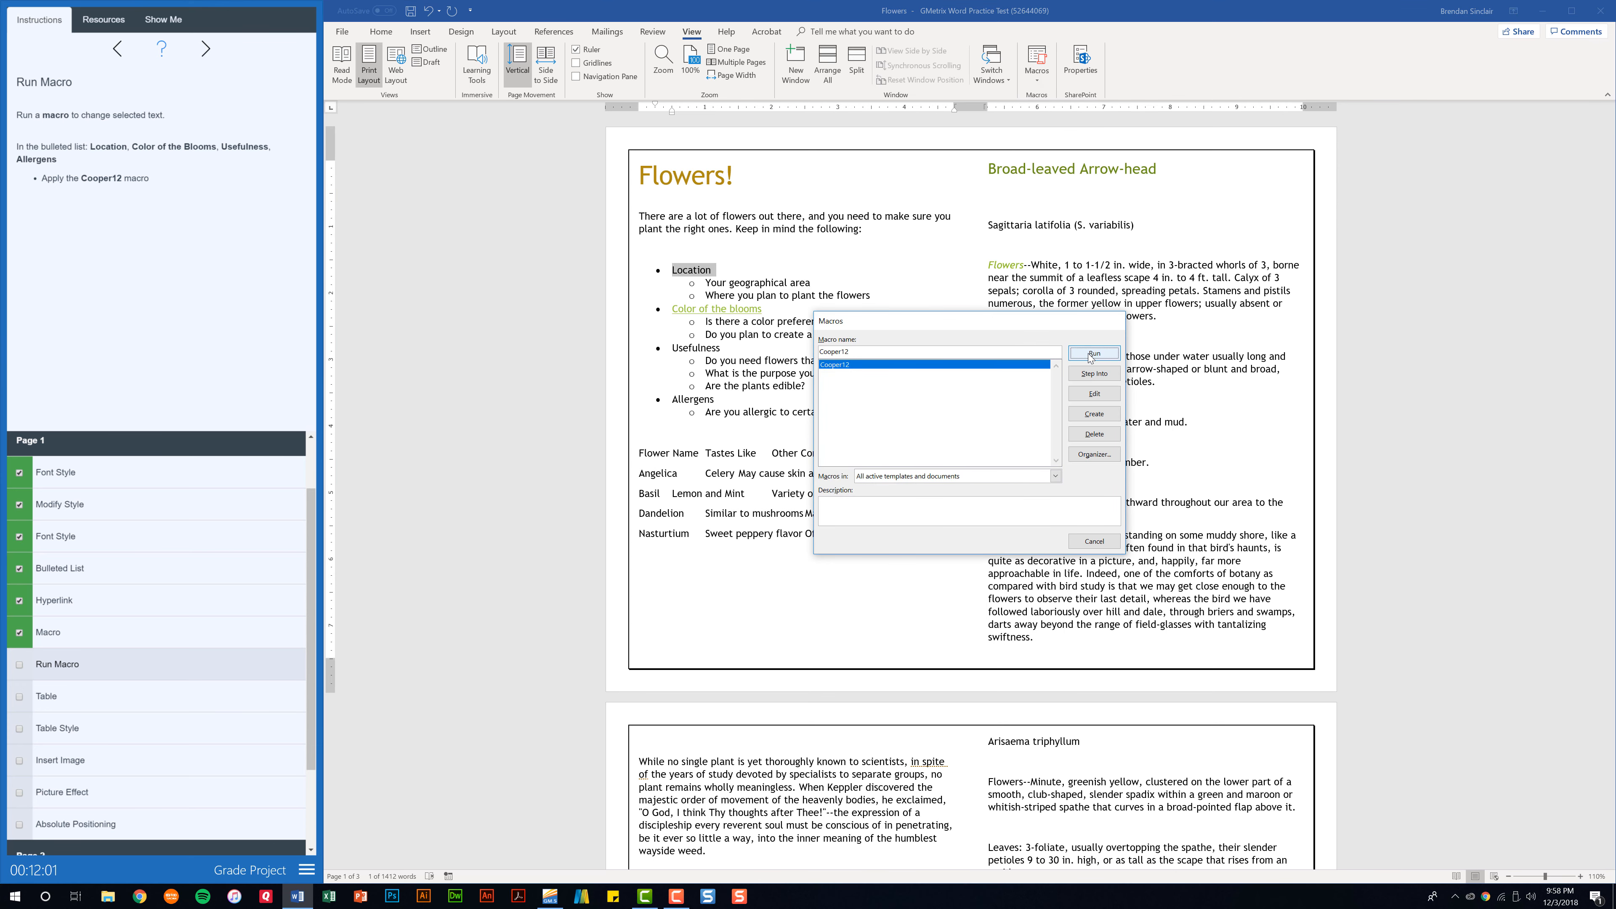
Run the Cooper12 macro on the hyperlinked "Color of the blooms" bullet text.
{"action": "left_click_drag", "start_coordinate": [766, 311], "coordinate": [669, 313]}
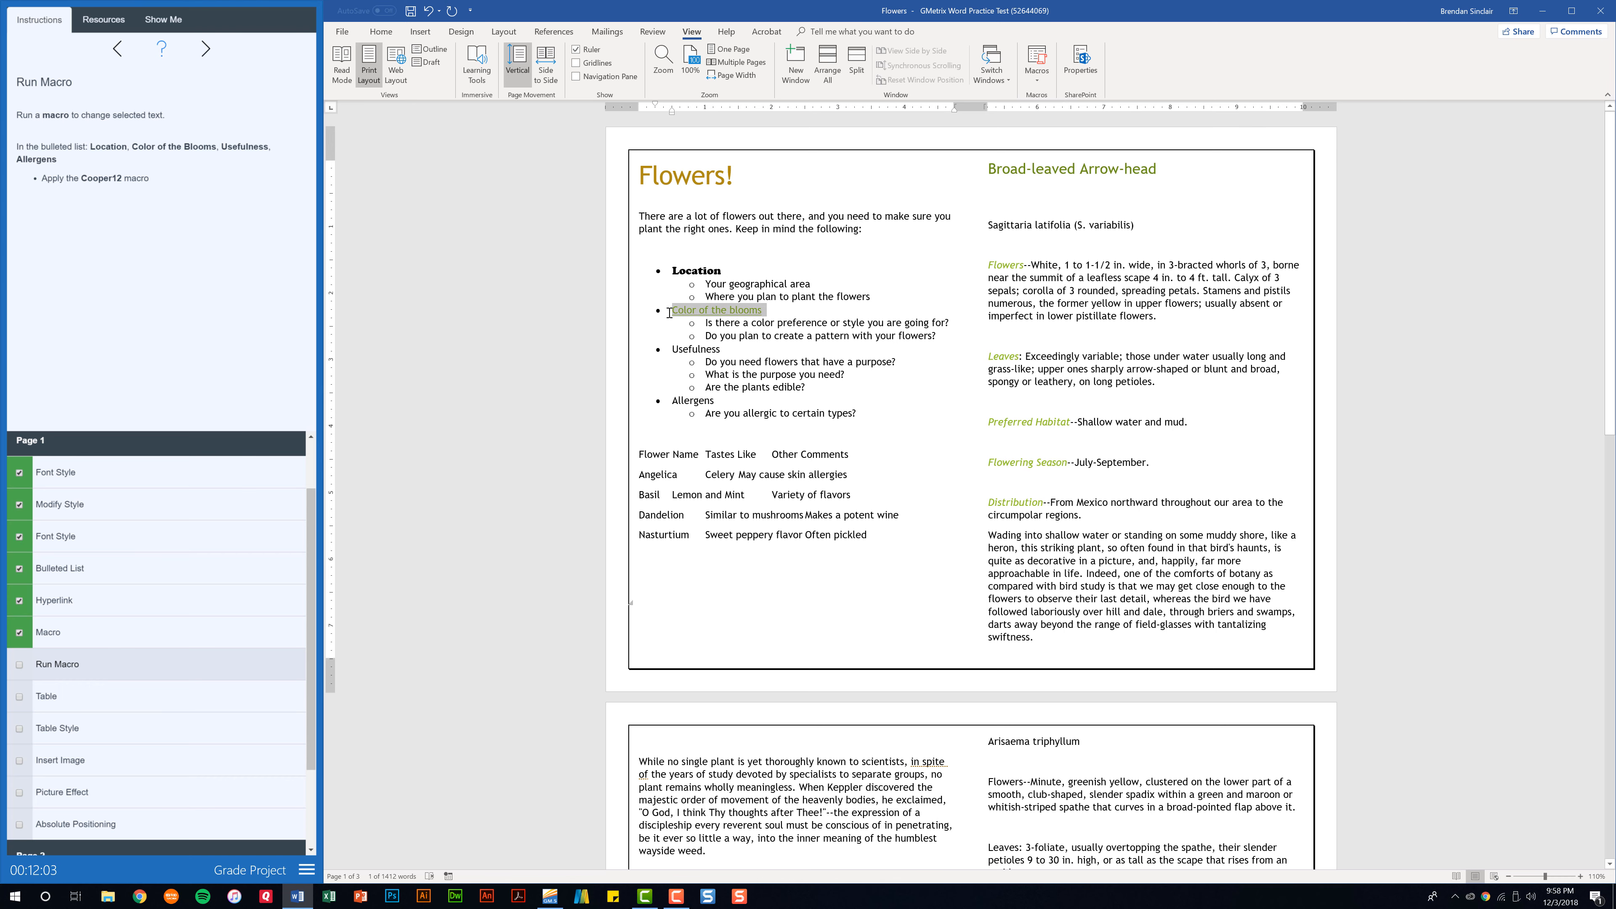
{"action": "left_click", "coordinate": [1037, 78]}
{"action": "left_click", "coordinate": [1060, 96]}
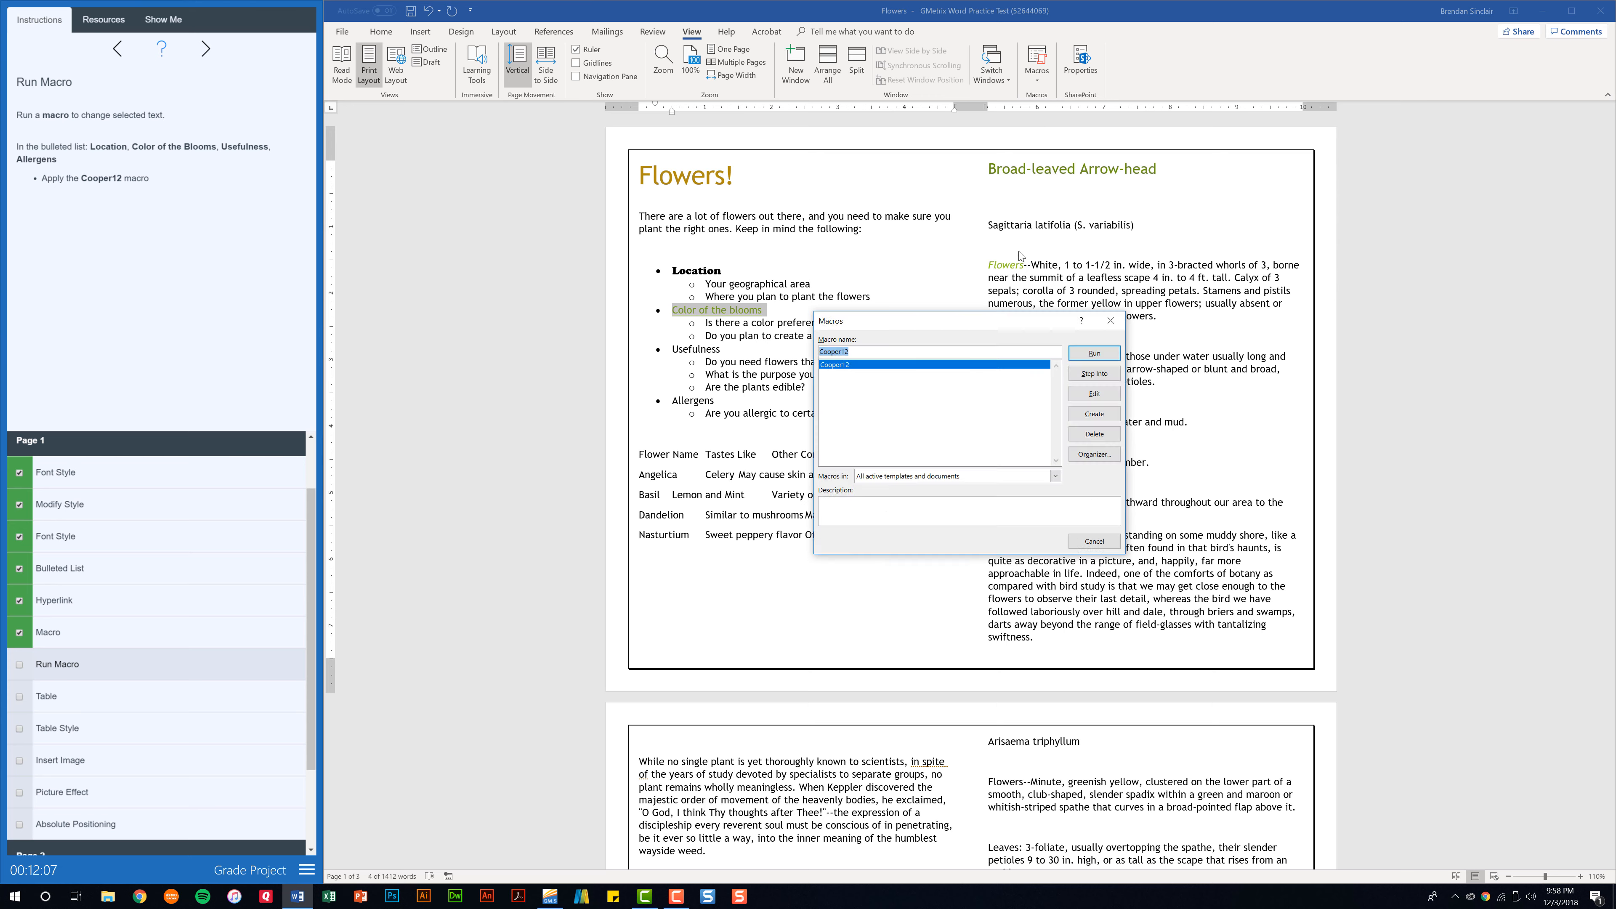
{"action": "left_click", "coordinate": [1093, 349]}
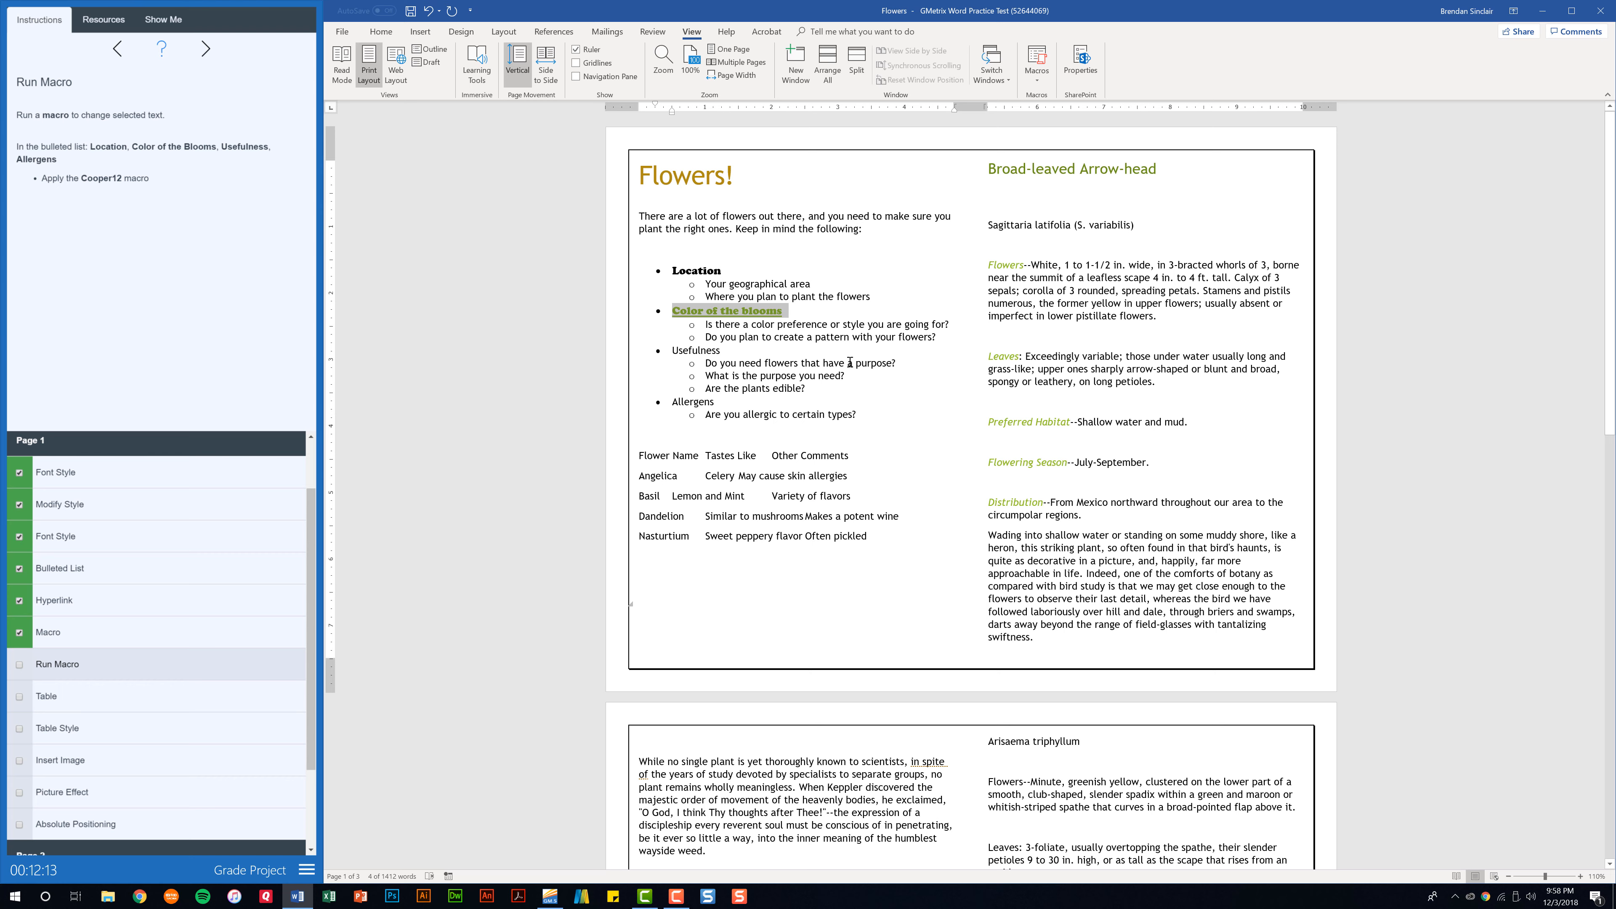
Run the Cooper12 macro on the "Usefulness" bullet text.
{"action": "double_click", "coordinate": [673, 351]}
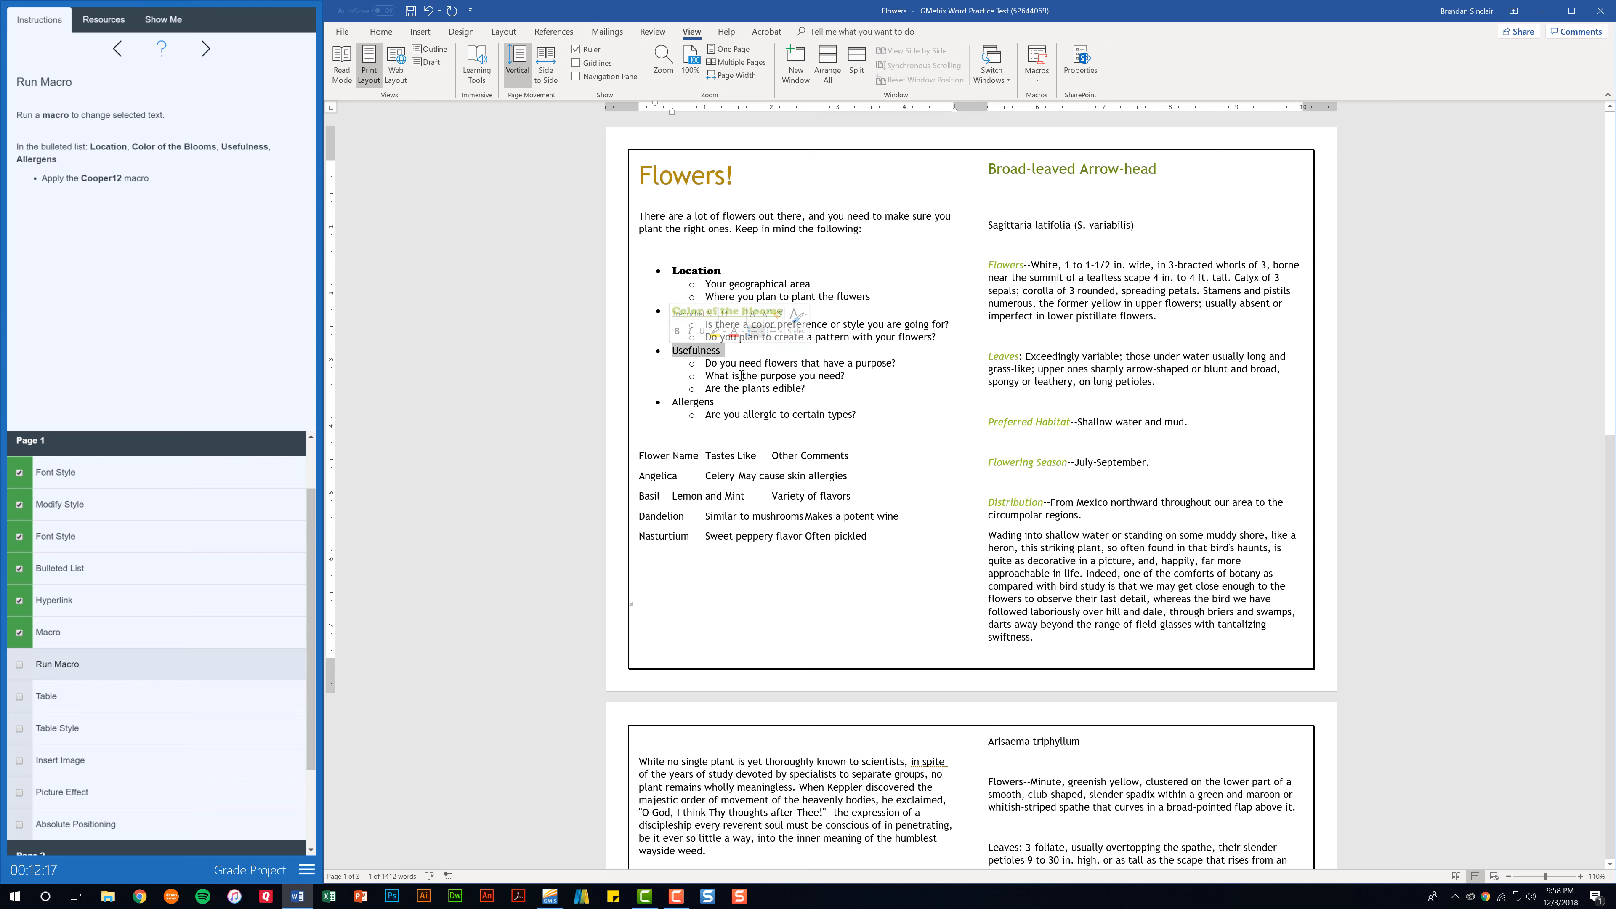
{"action": "left_click", "coordinate": [1033, 87]}
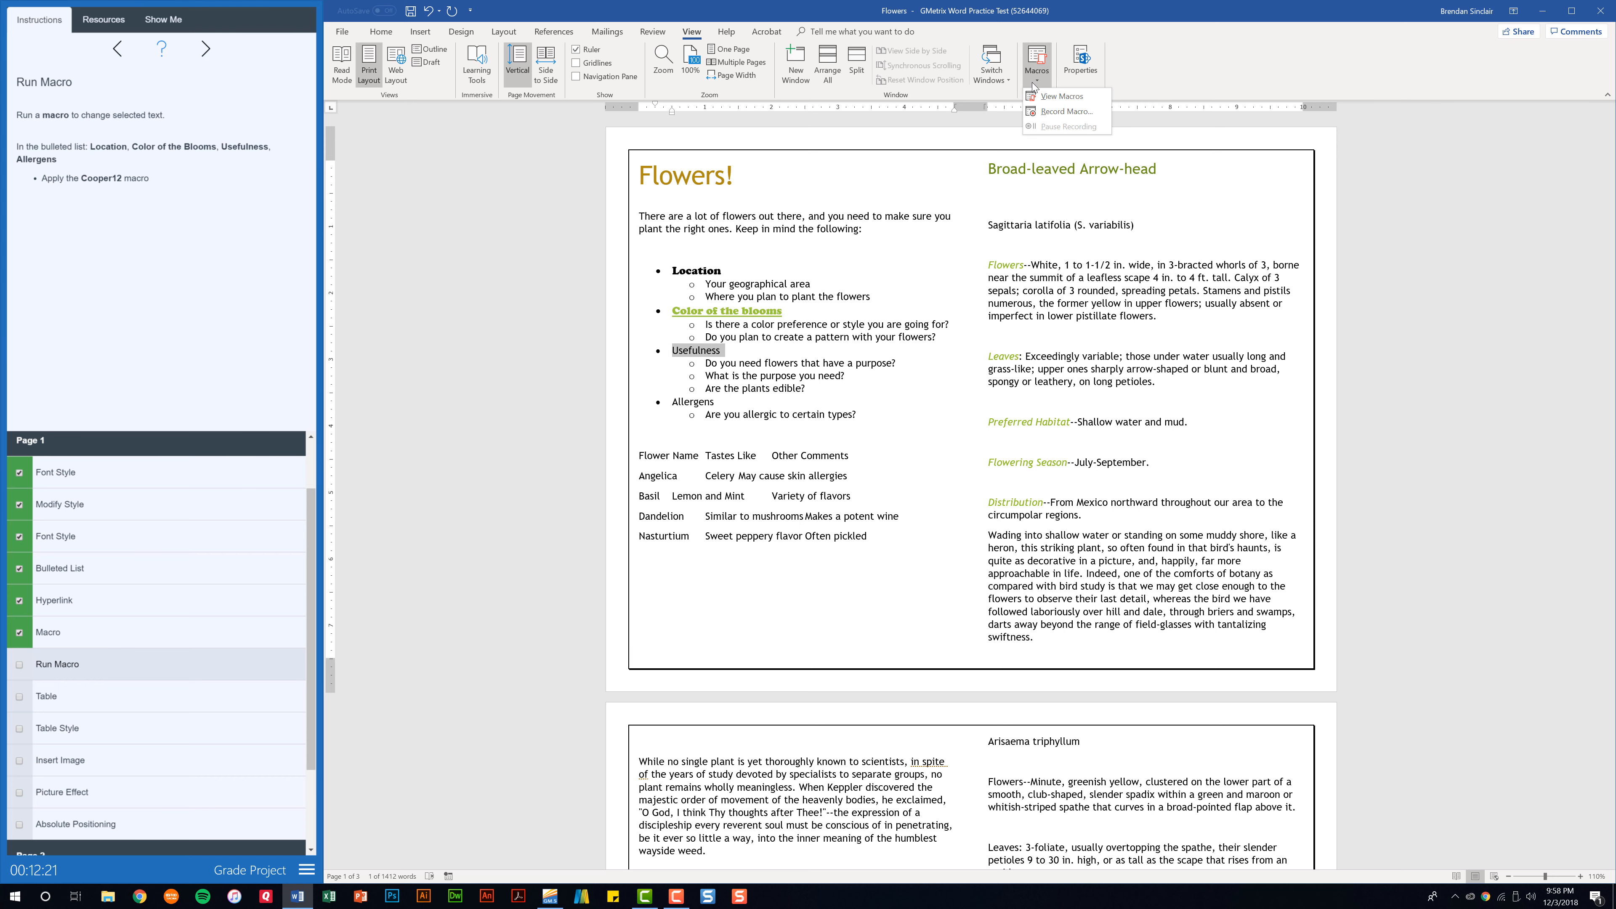
{"action": "left_click", "coordinate": [1083, 104]}
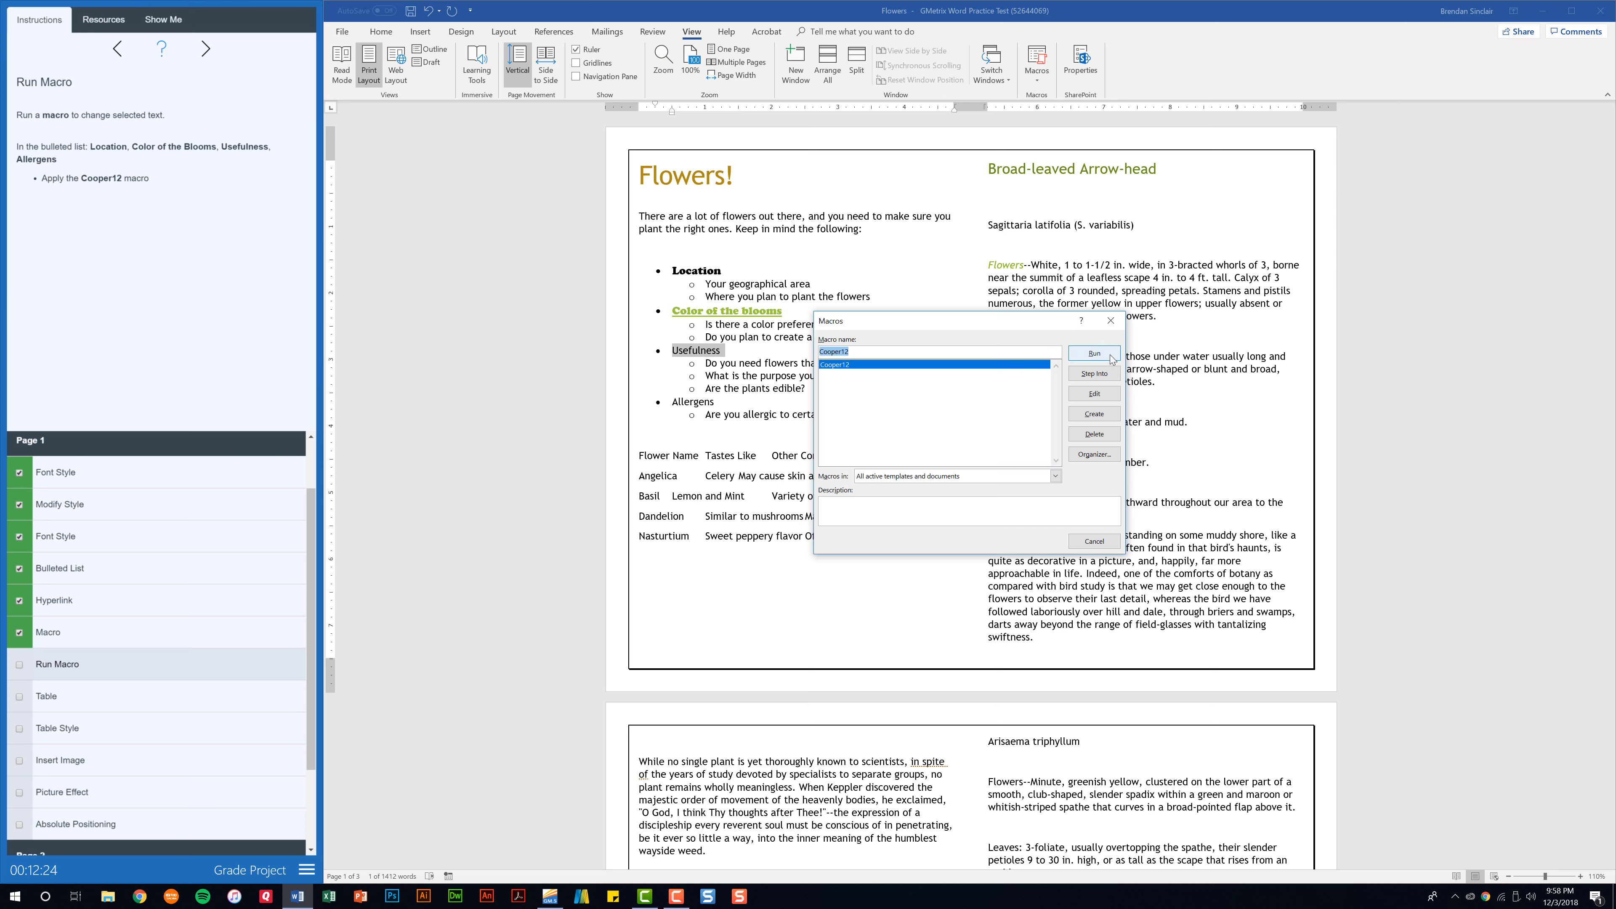
{"action": "left_click", "coordinate": [1111, 358]}
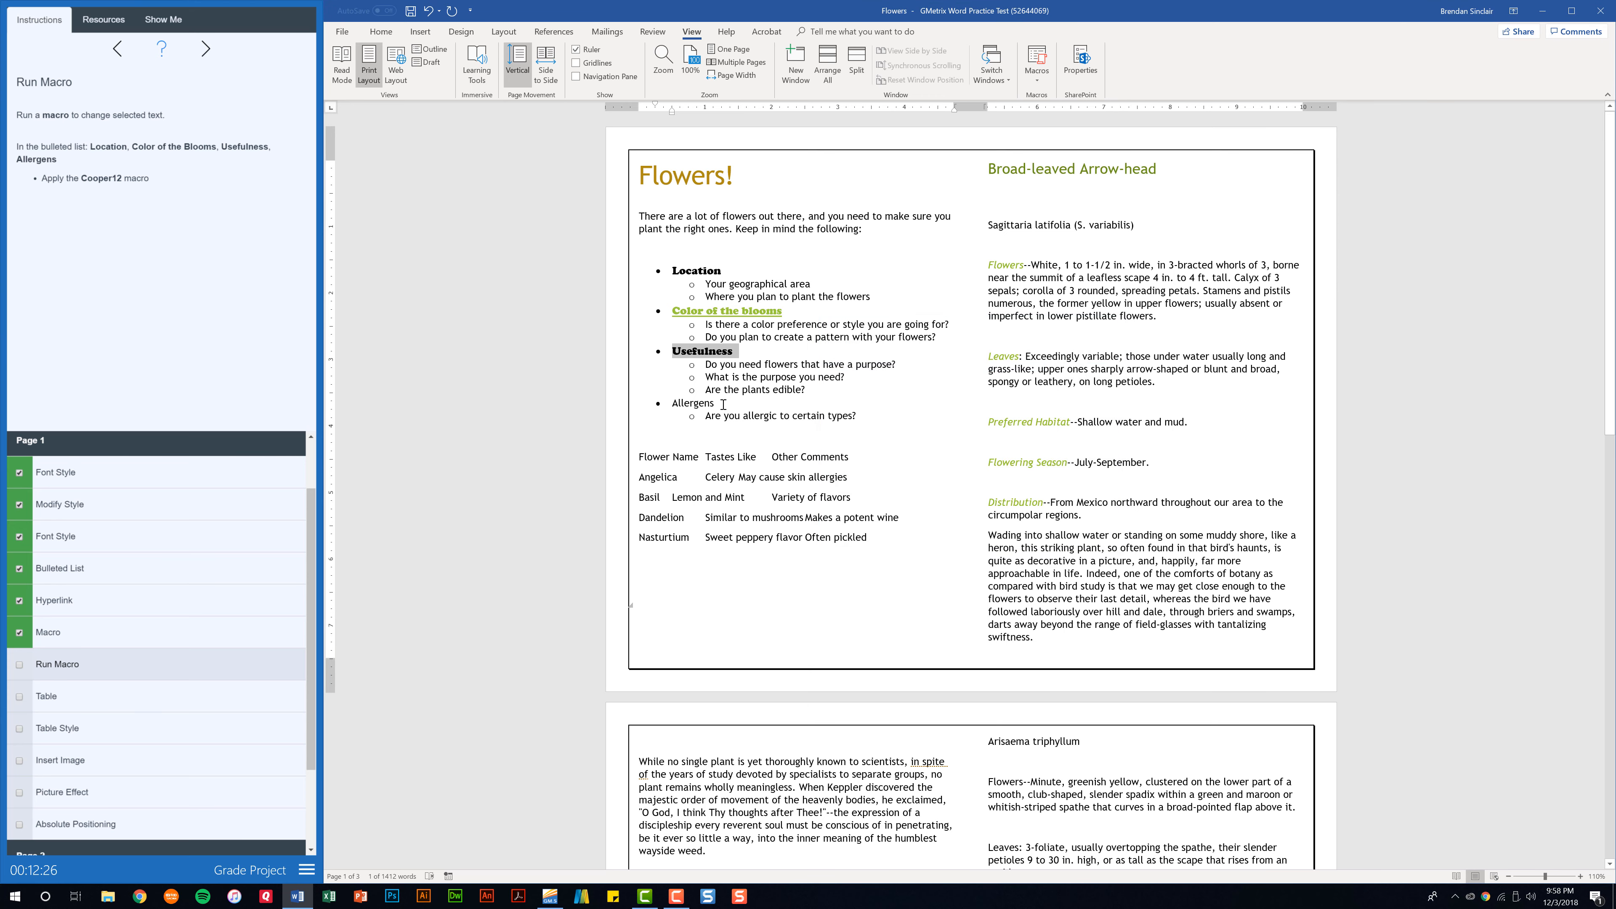
Run the Cooper12 macro on the "Allergens" bullet text and check off the Run Macro task.
{"action": "left_click_drag", "start_coordinate": [720, 404], "coordinate": [670, 404]}
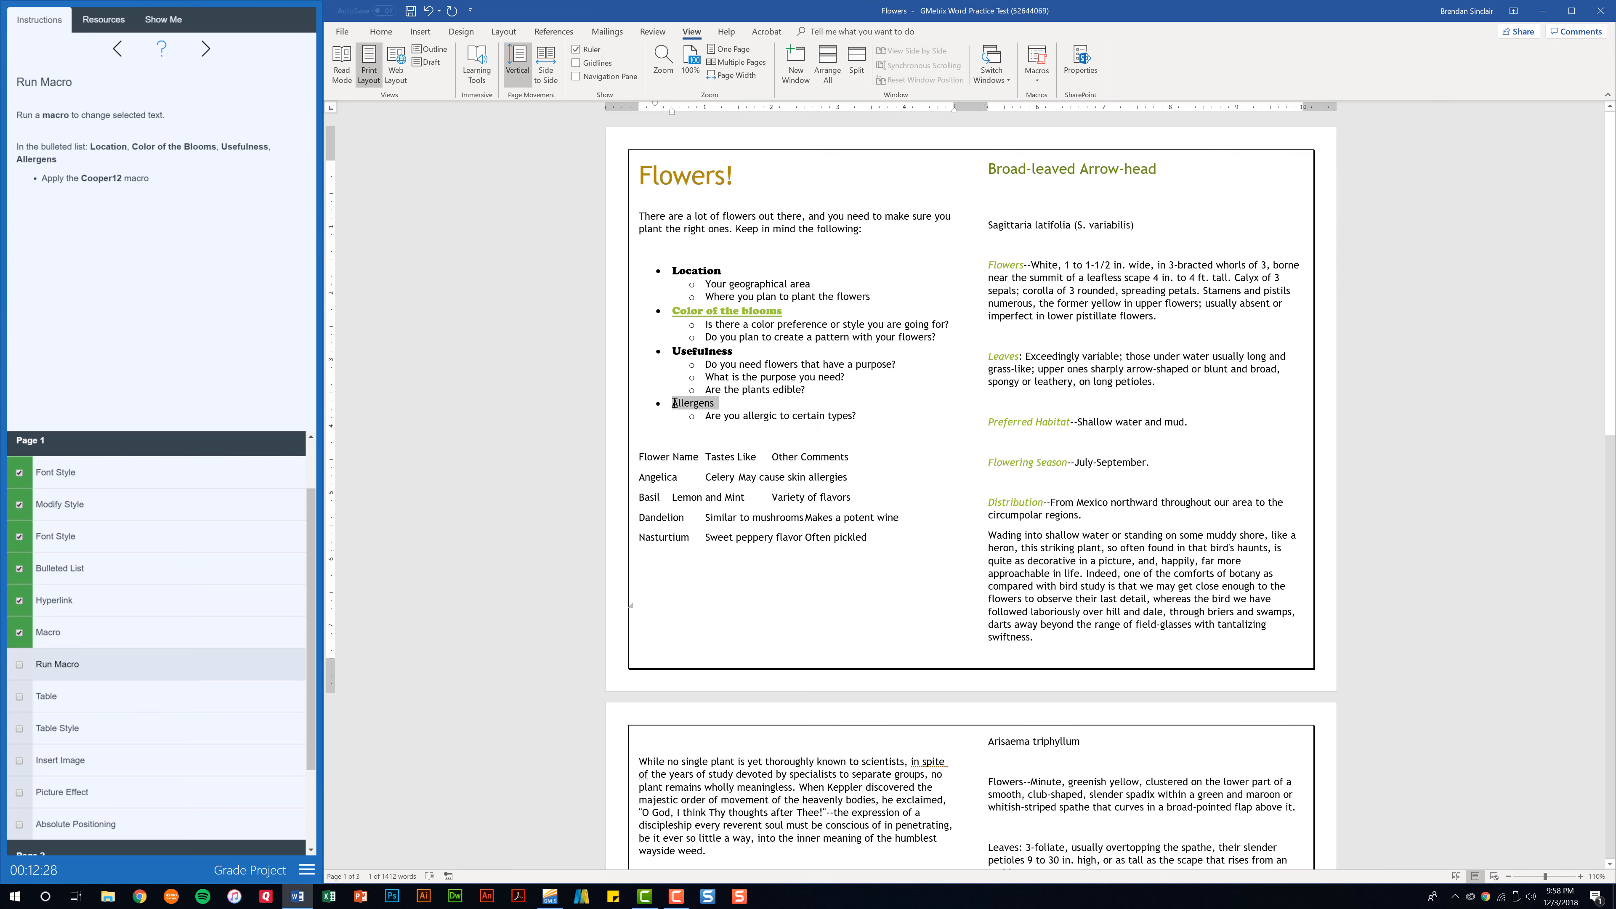
{"action": "left_click", "coordinate": [1037, 70]}
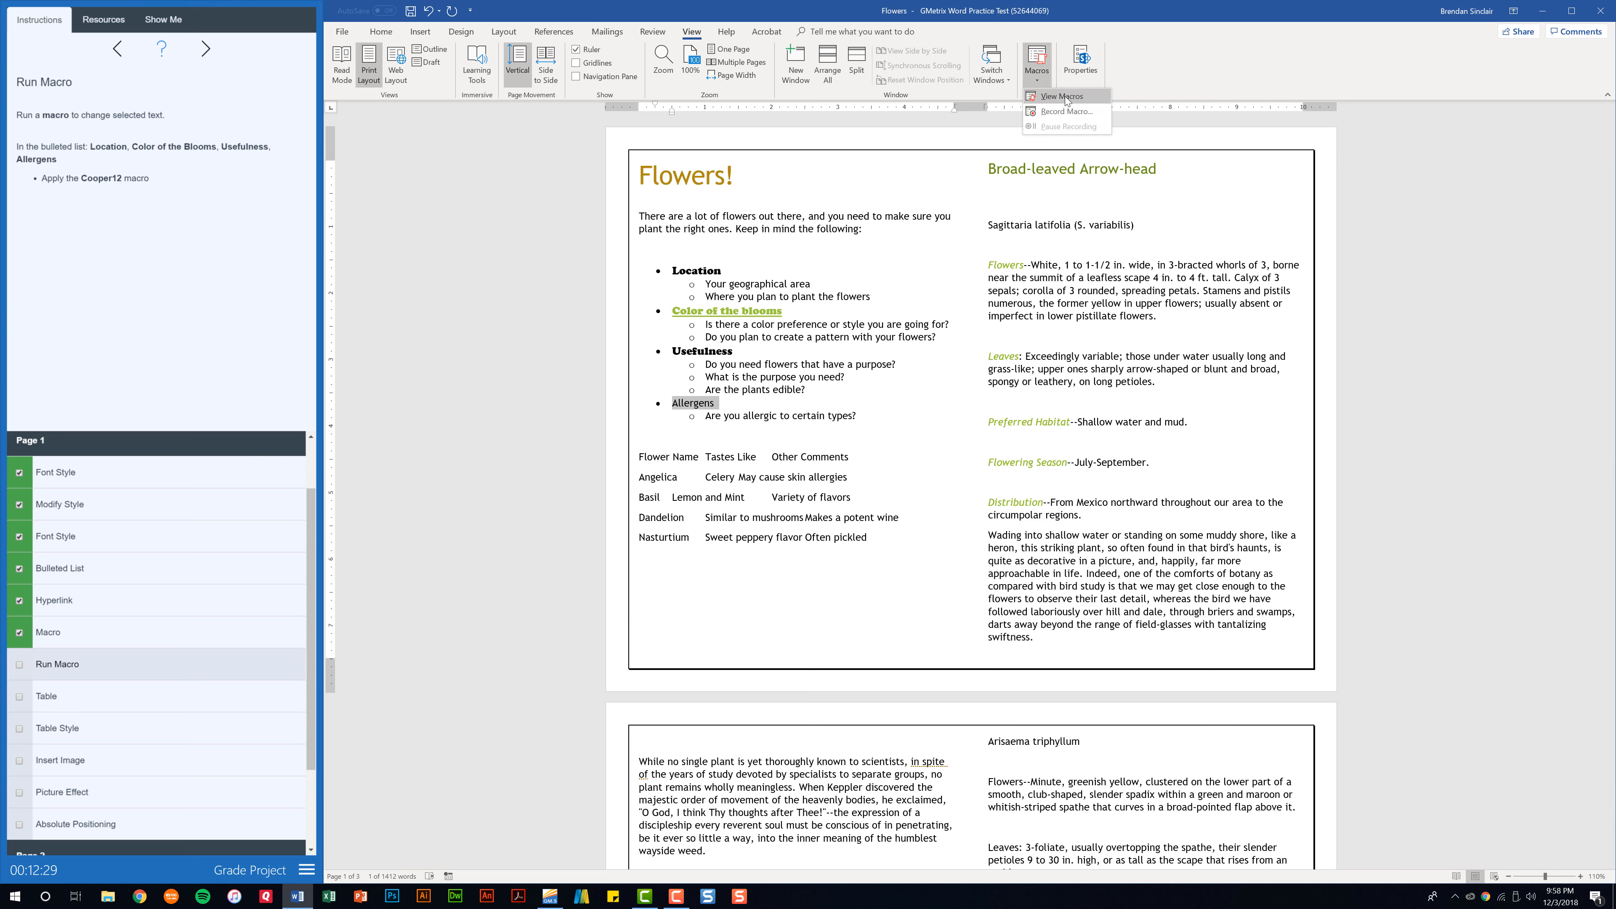
{"action": "left_click", "coordinate": [1059, 112]}
{"action": "left_click", "coordinate": [1094, 354]}
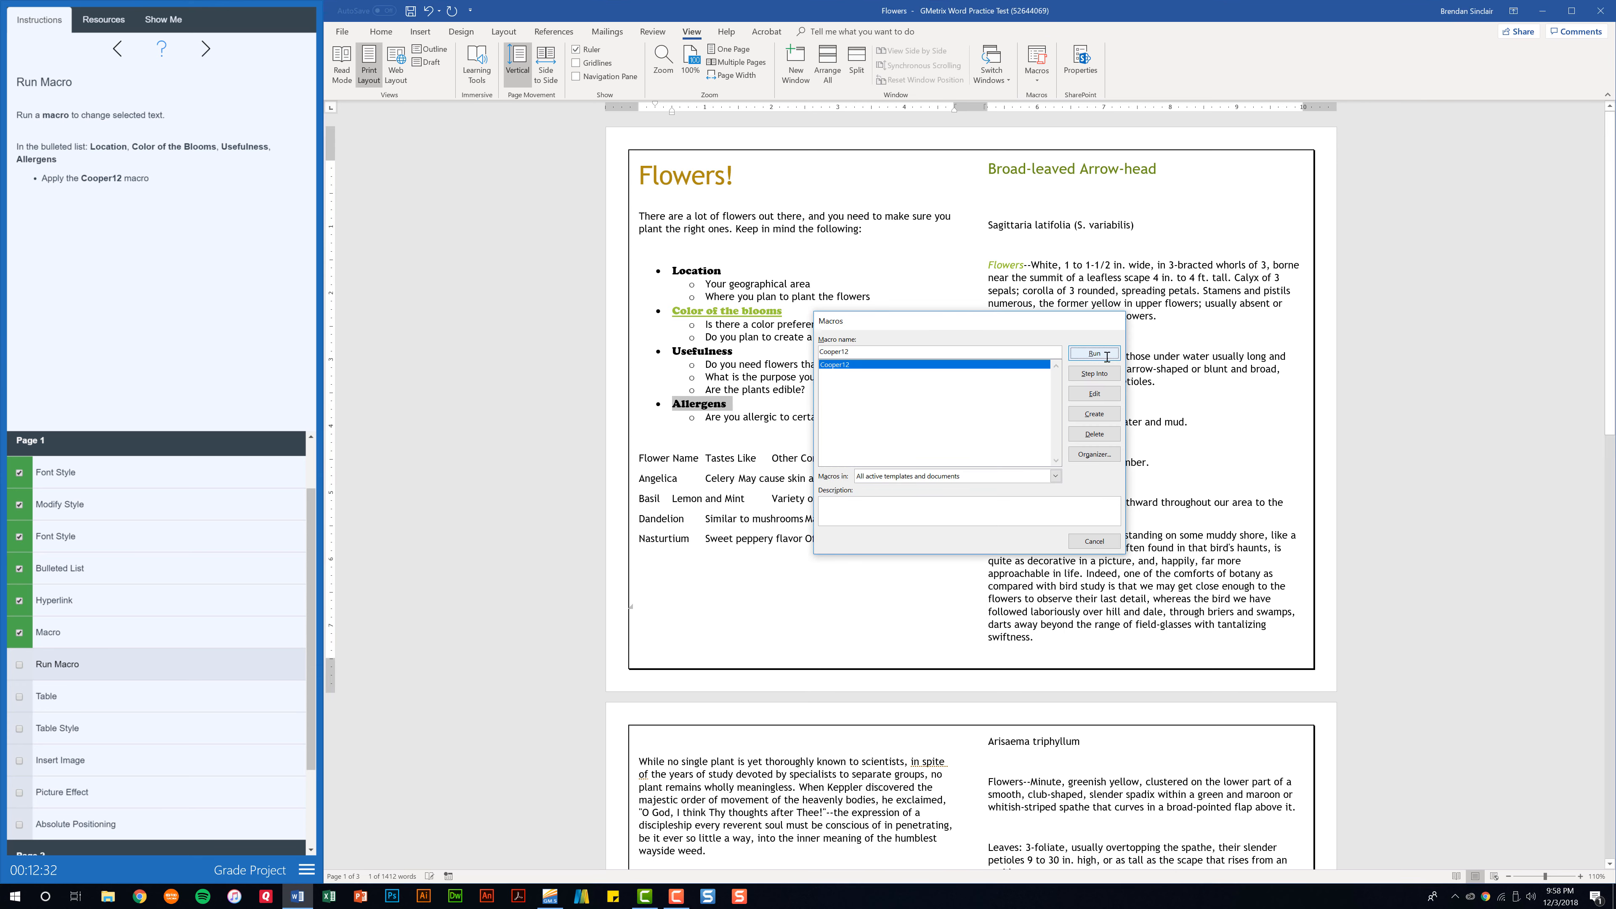
{"action": "left_click", "coordinate": [19, 664]}
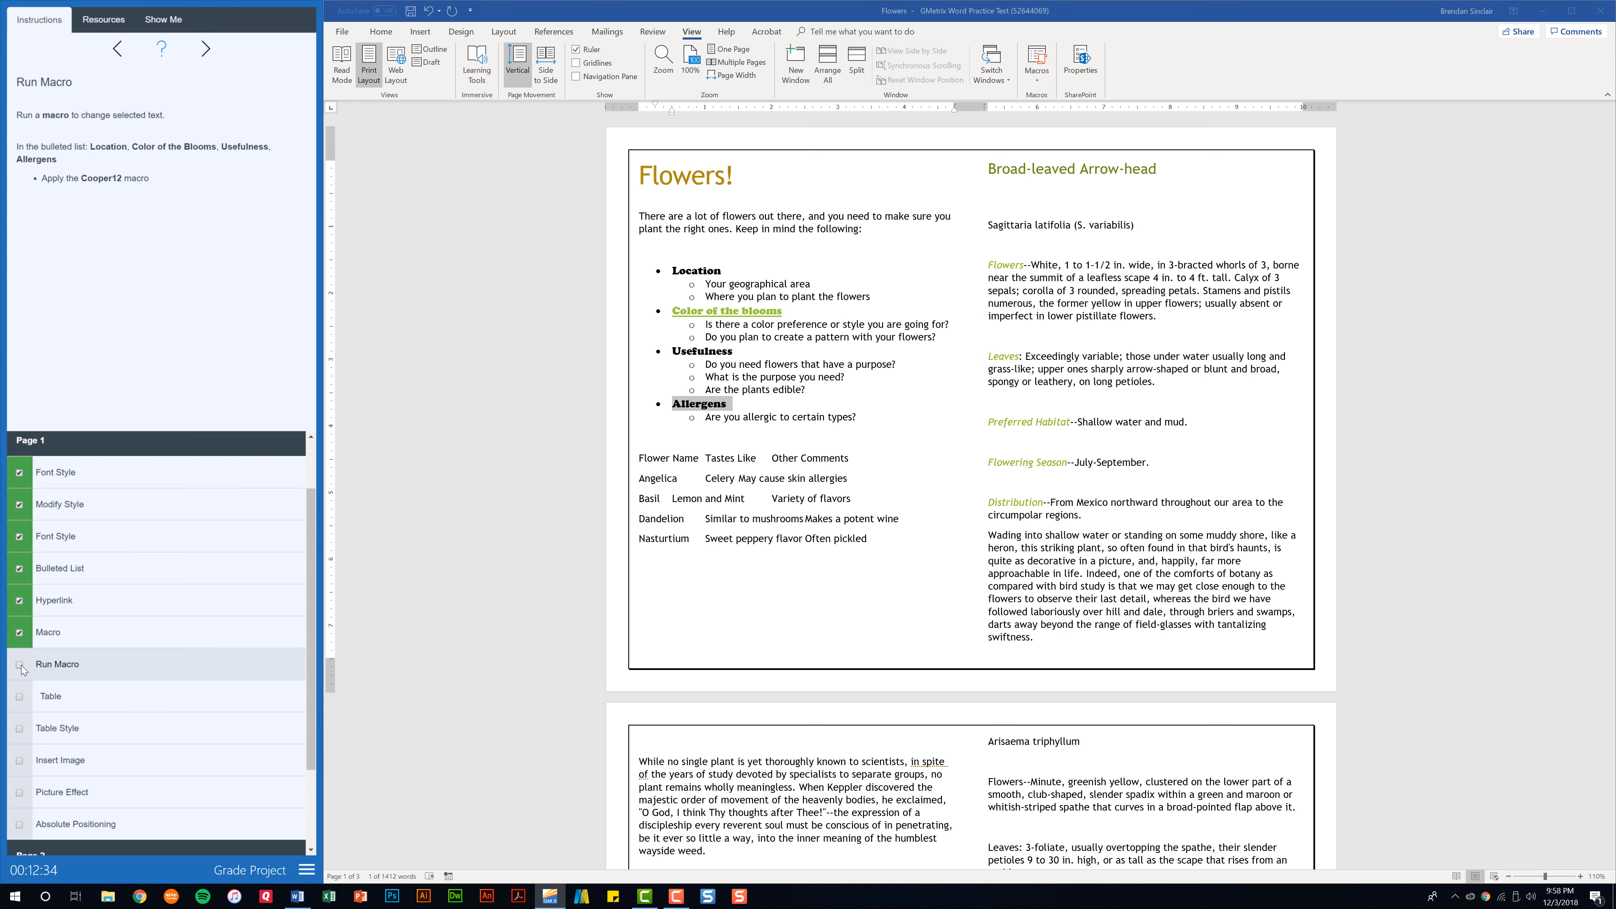
Convert the text from "Flower Name" through "Often pickled" into a 3-column table separated at tabs, and check off the Table task.
{"action": "left_click", "coordinate": [47, 702]}
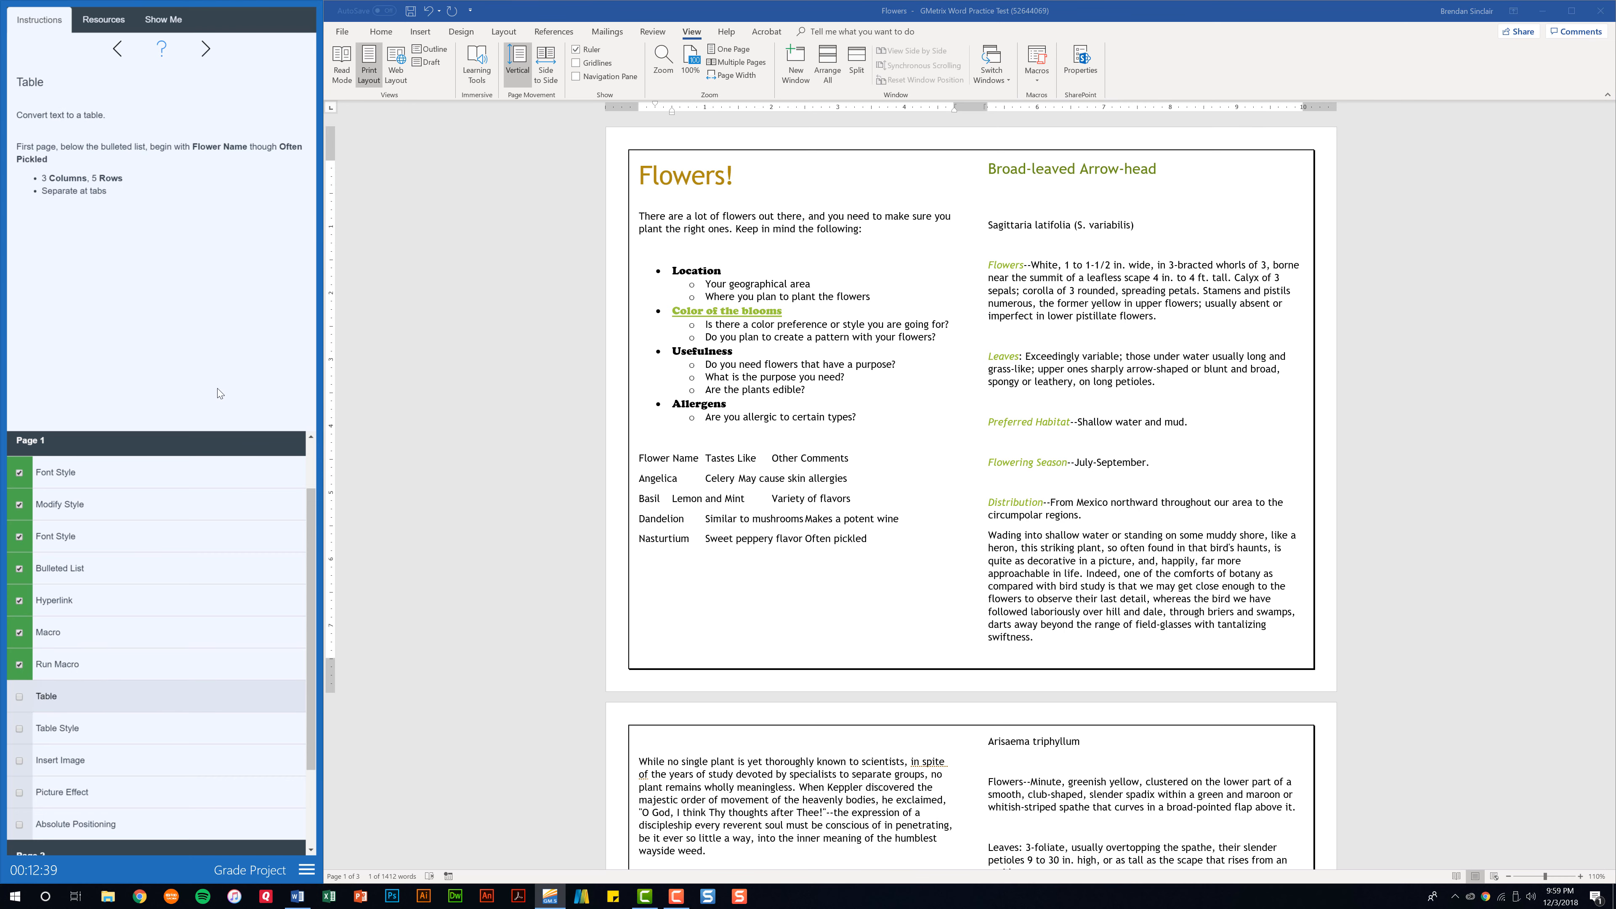
{"action": "left_click", "coordinate": [640, 460]}
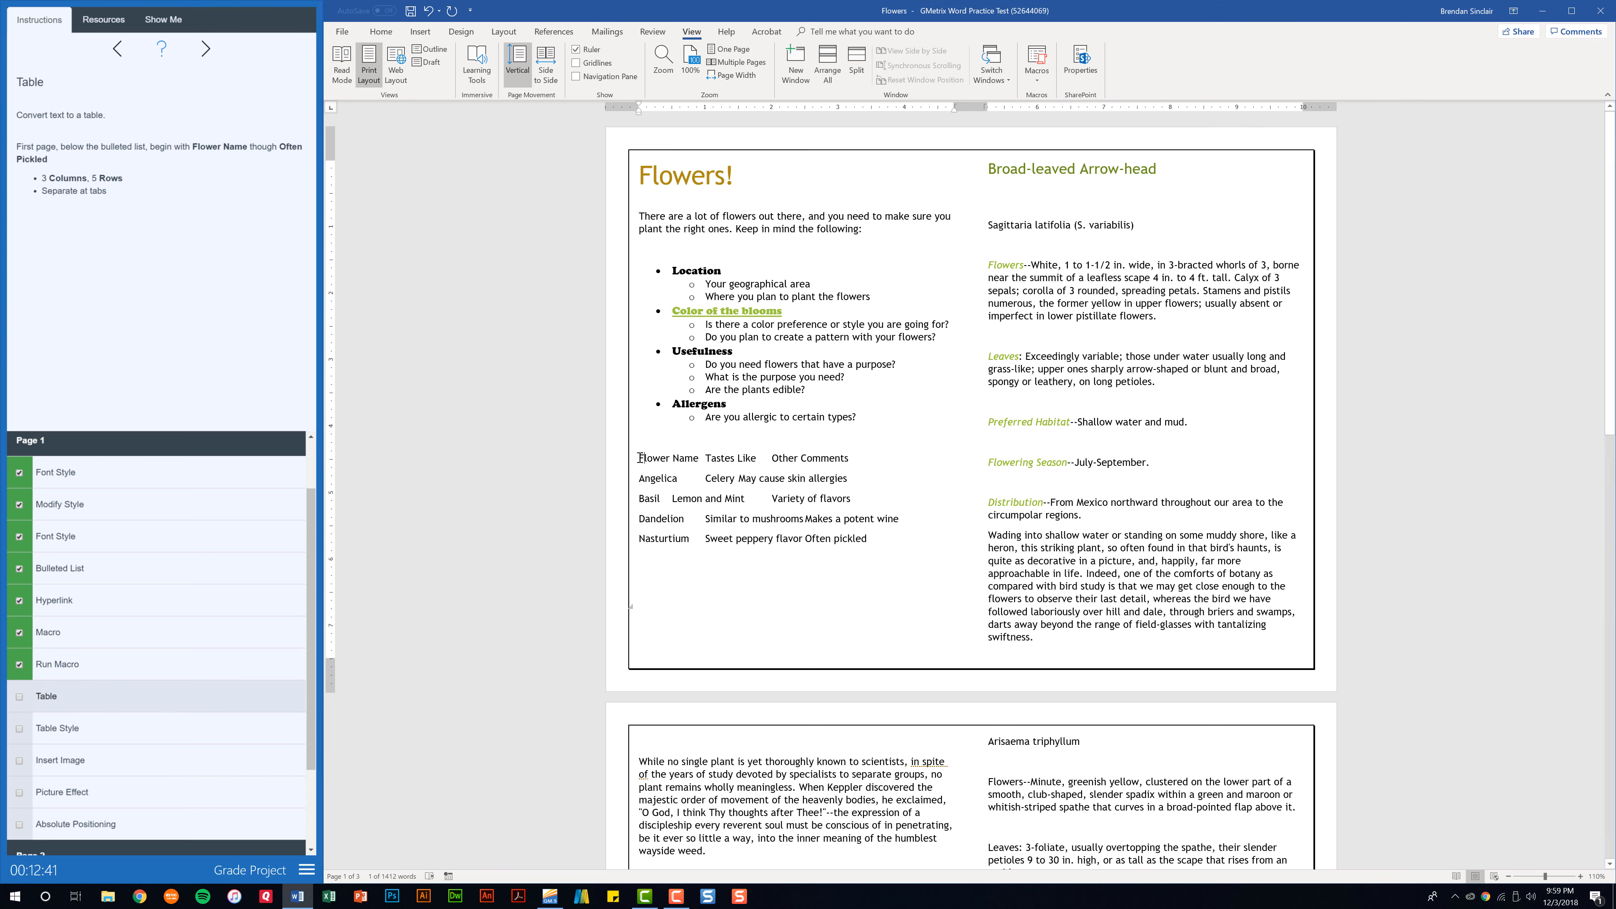
{"action": "left_click_drag", "start_coordinate": [640, 457], "coordinate": [870, 542]}
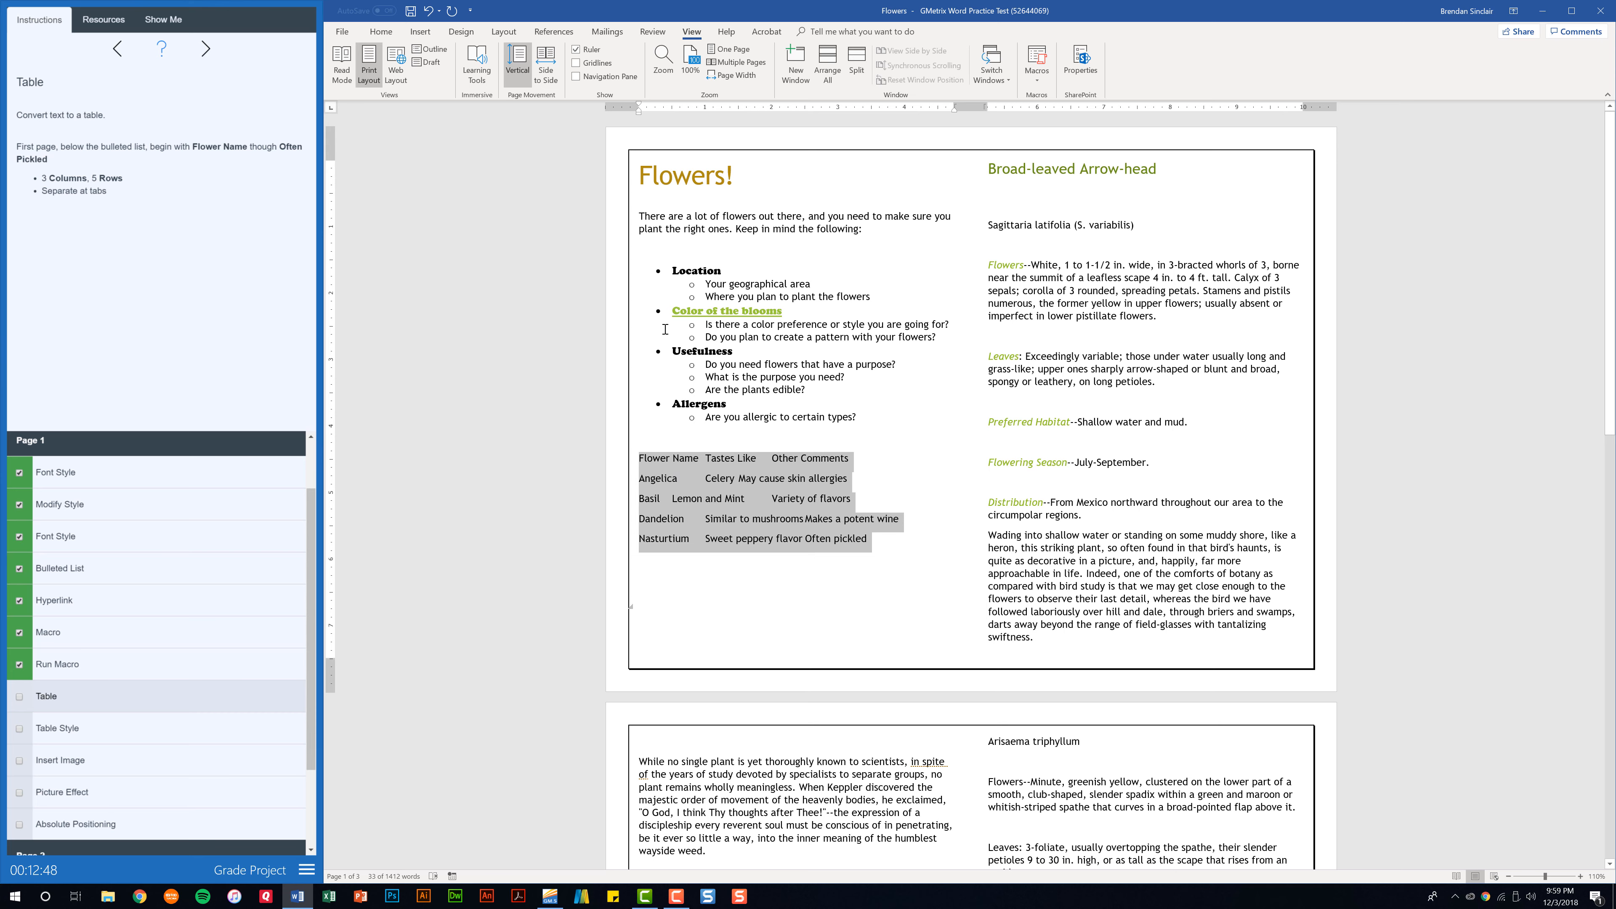
{"action": "left_click", "coordinate": [428, 29]}
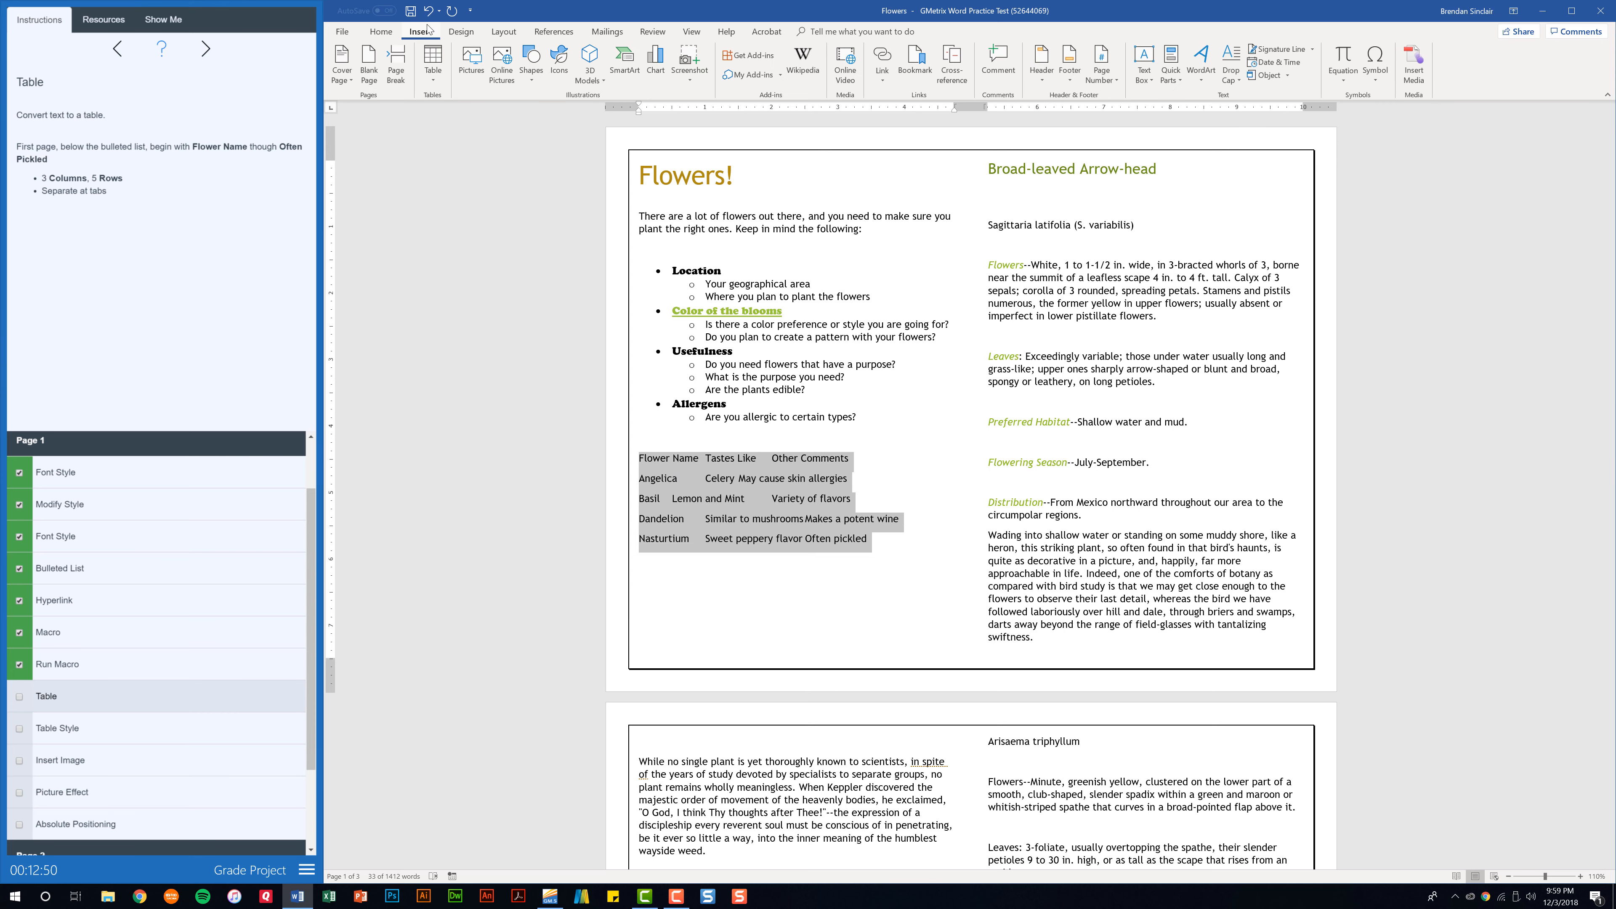
{"action": "left_click", "coordinate": [645, 464]}
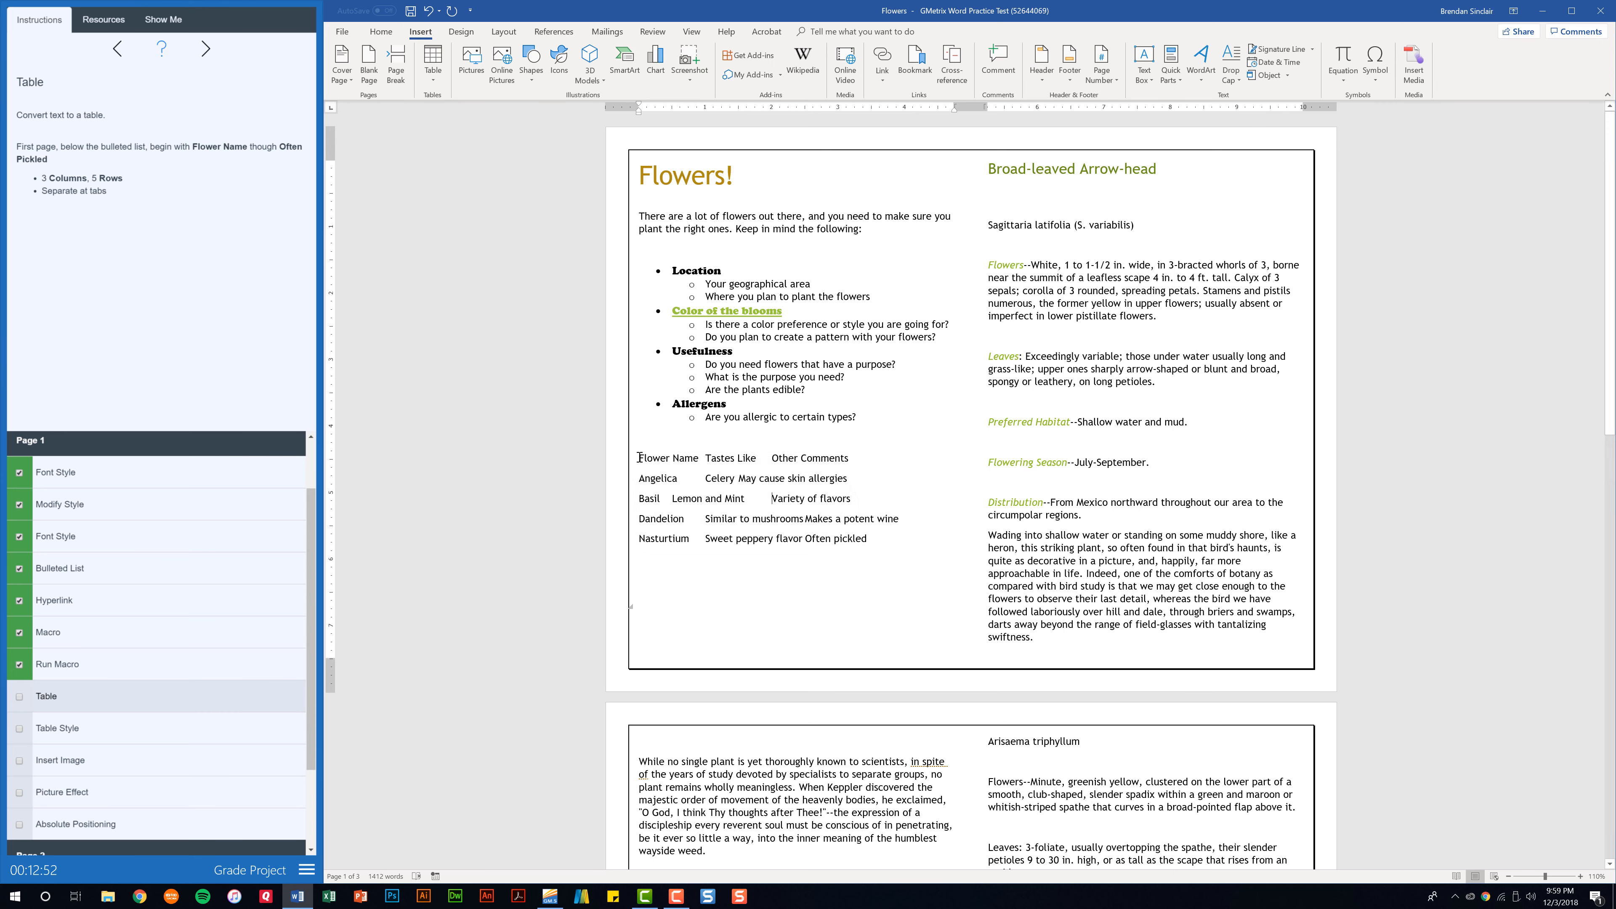
{"action": "left_click_drag", "start_coordinate": [639, 460], "coordinate": [832, 563]}
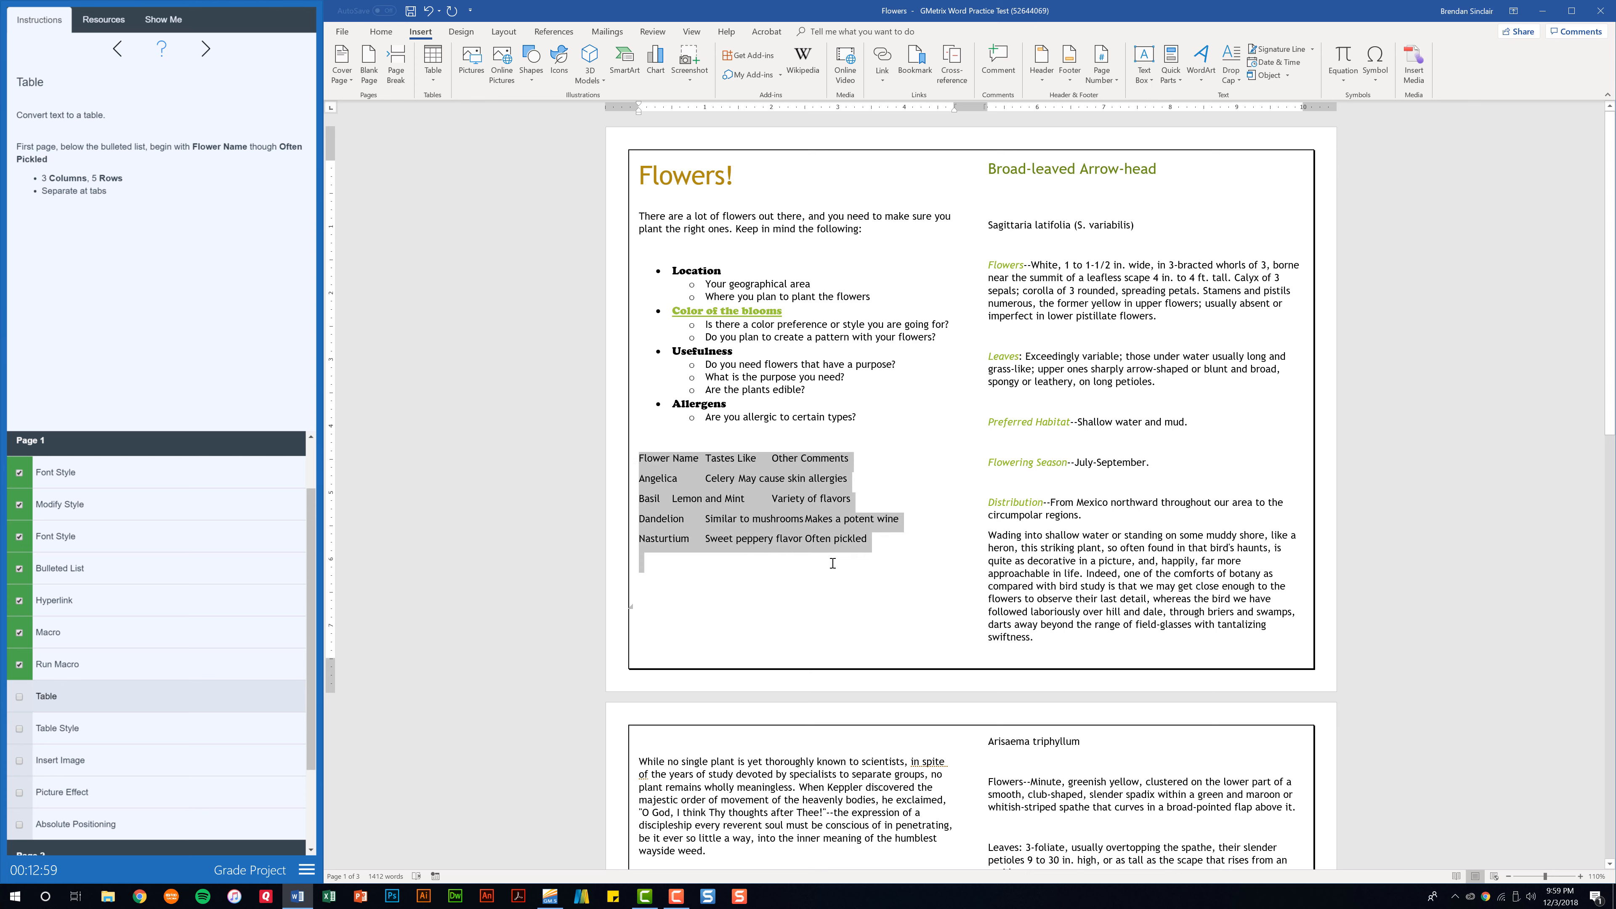
{"action": "left_click_drag", "start_coordinate": [832, 563], "coordinate": [867, 541]}
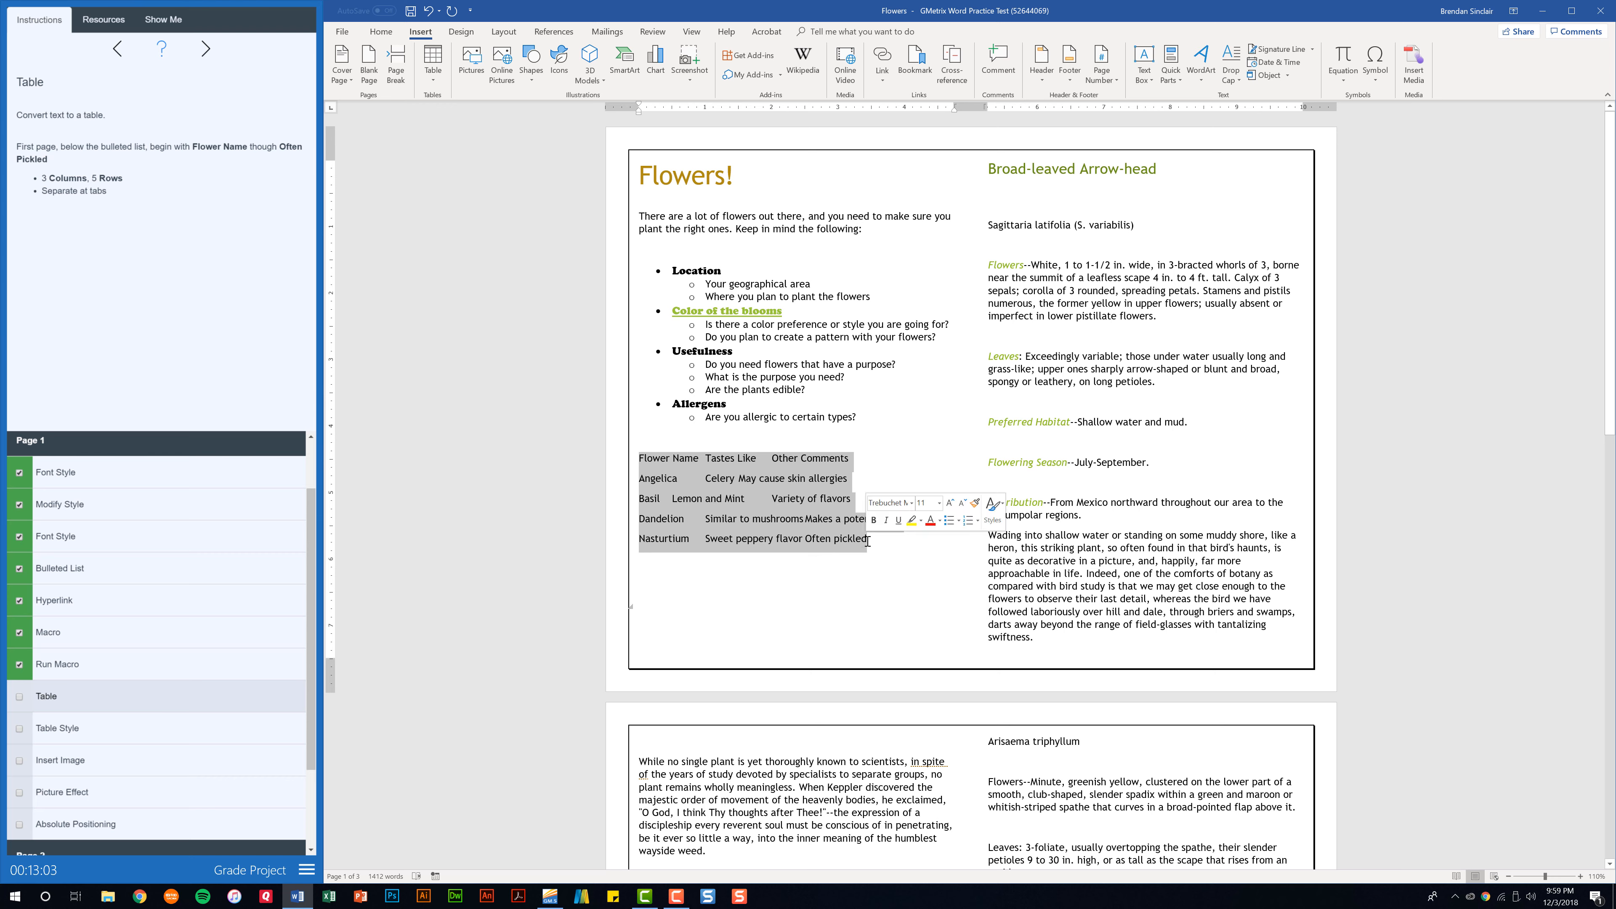
{"action": "left_click", "coordinate": [441, 80]}
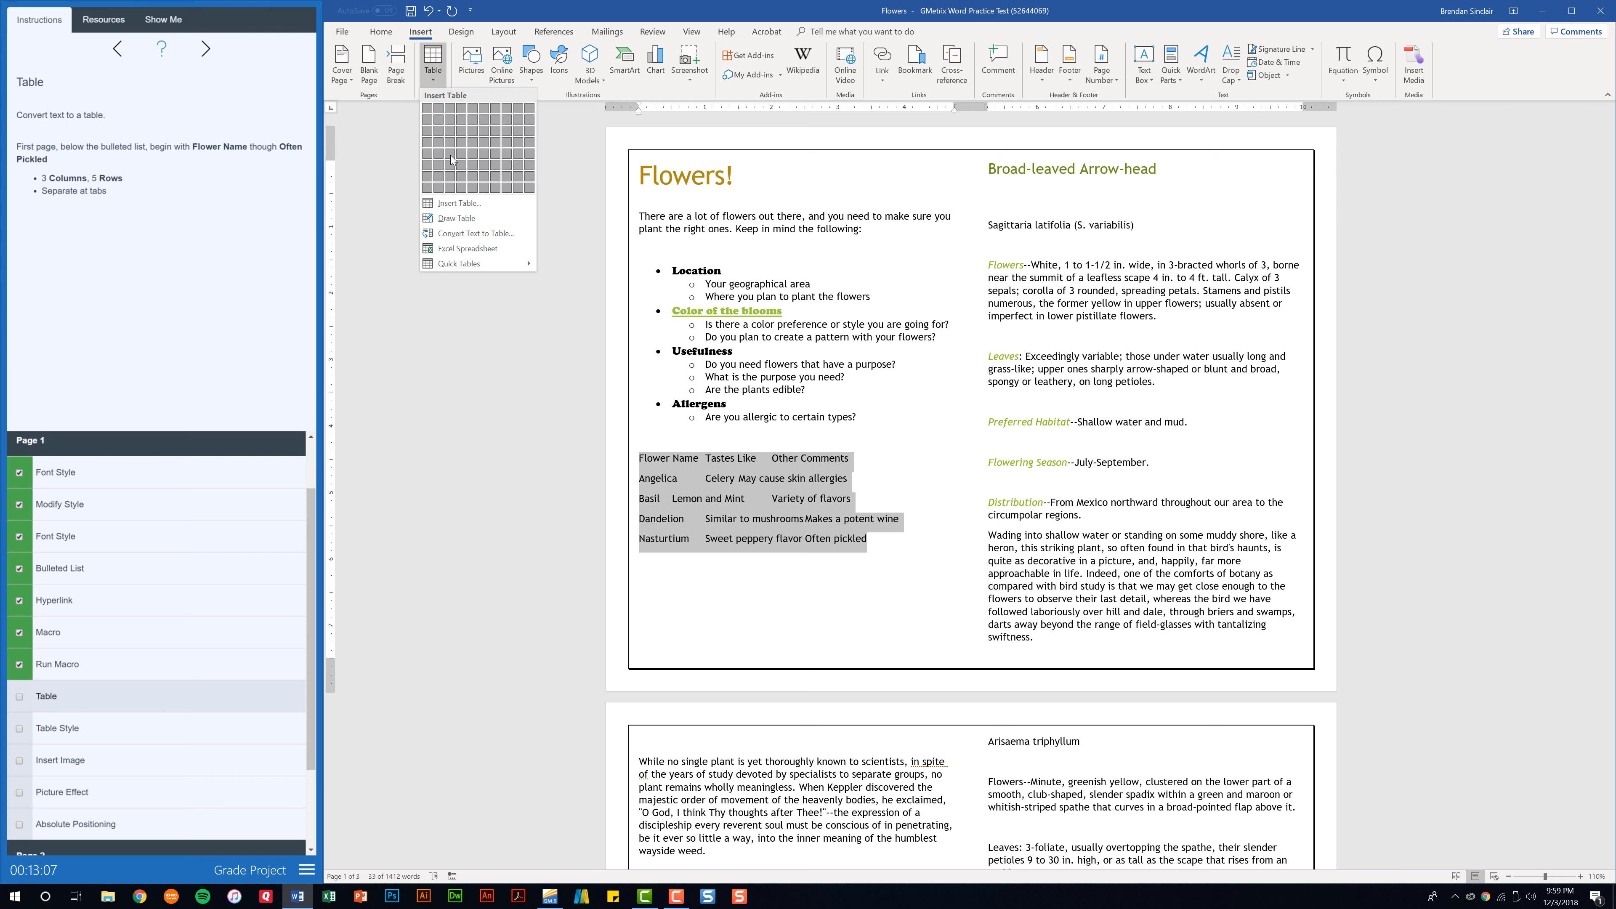
{"action": "left_click", "coordinate": [496, 234]}
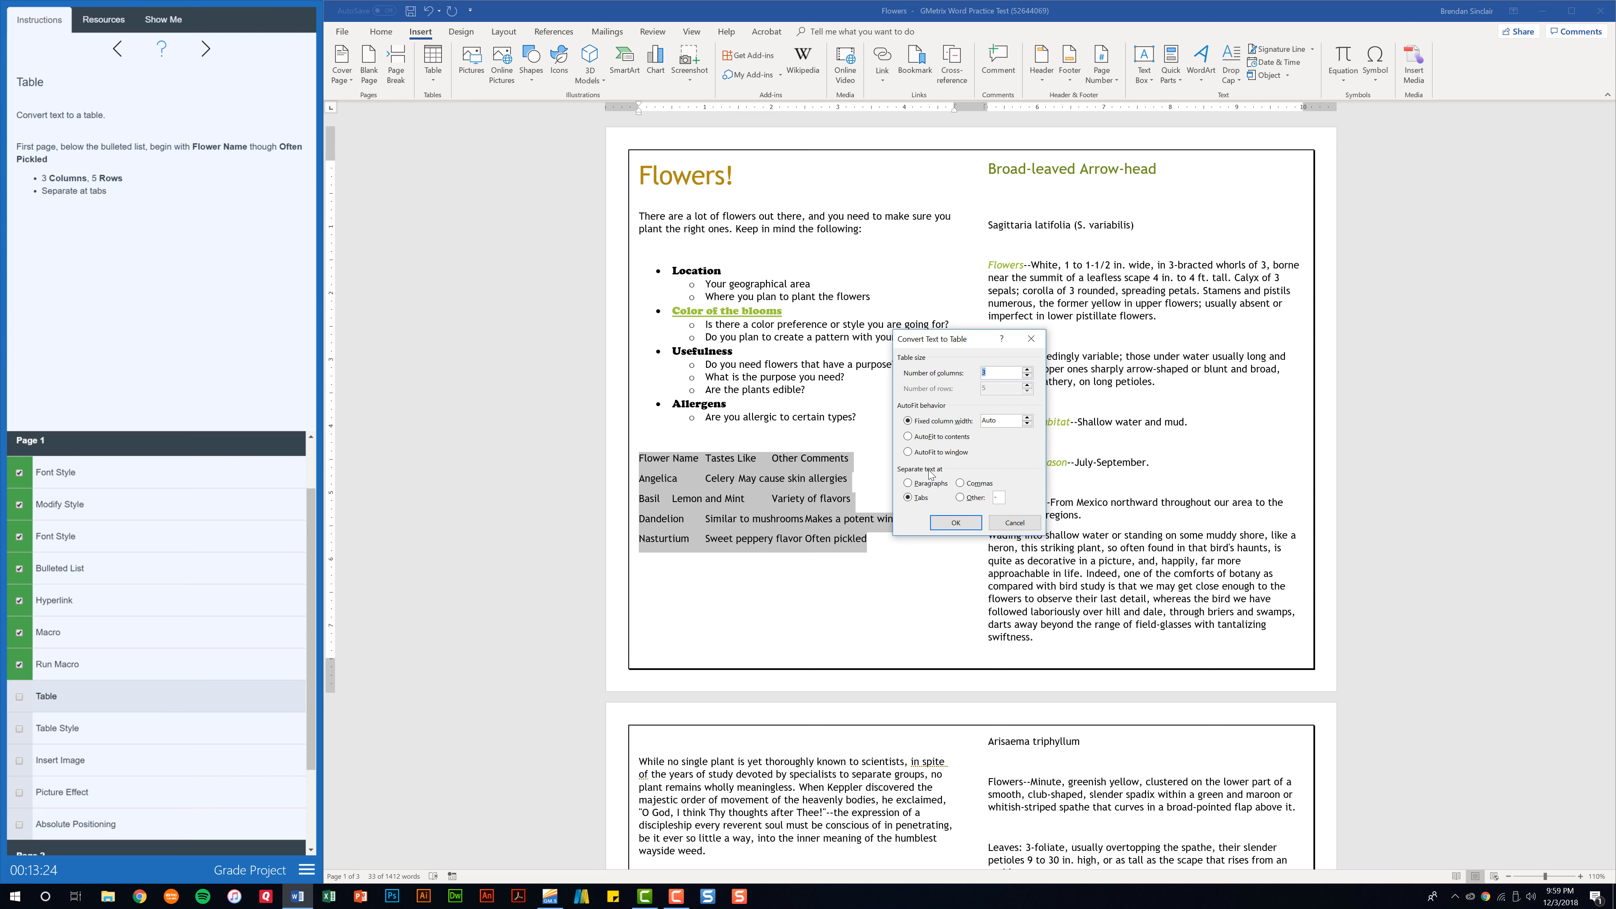
{"action": "left_click", "coordinate": [945, 524]}
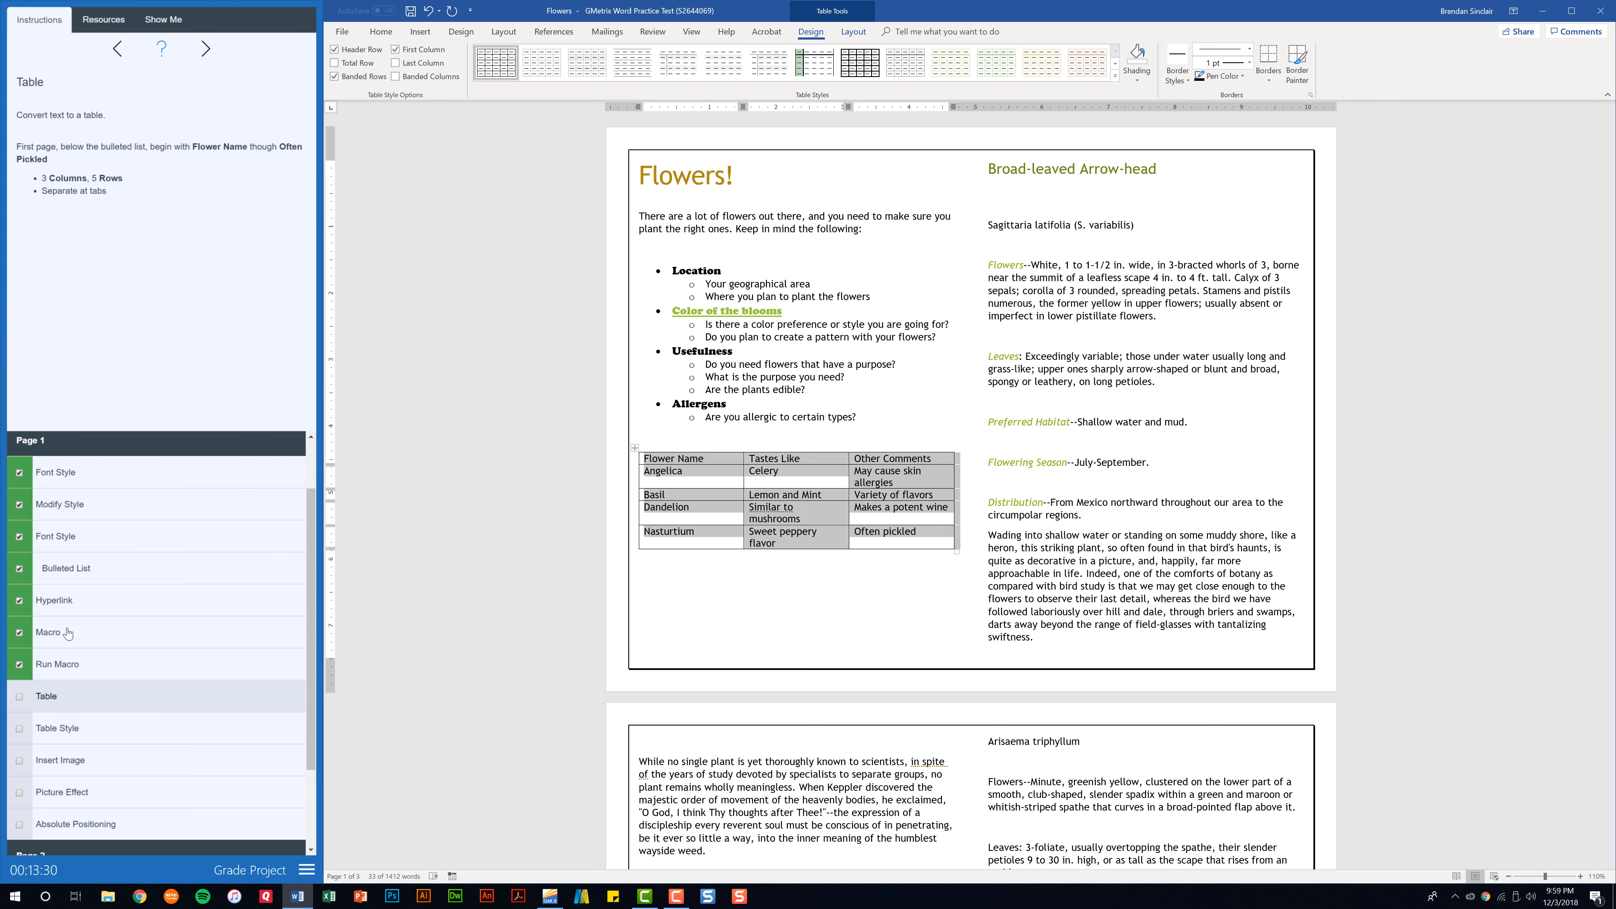
{"action": "left_click", "coordinate": [20, 698]}
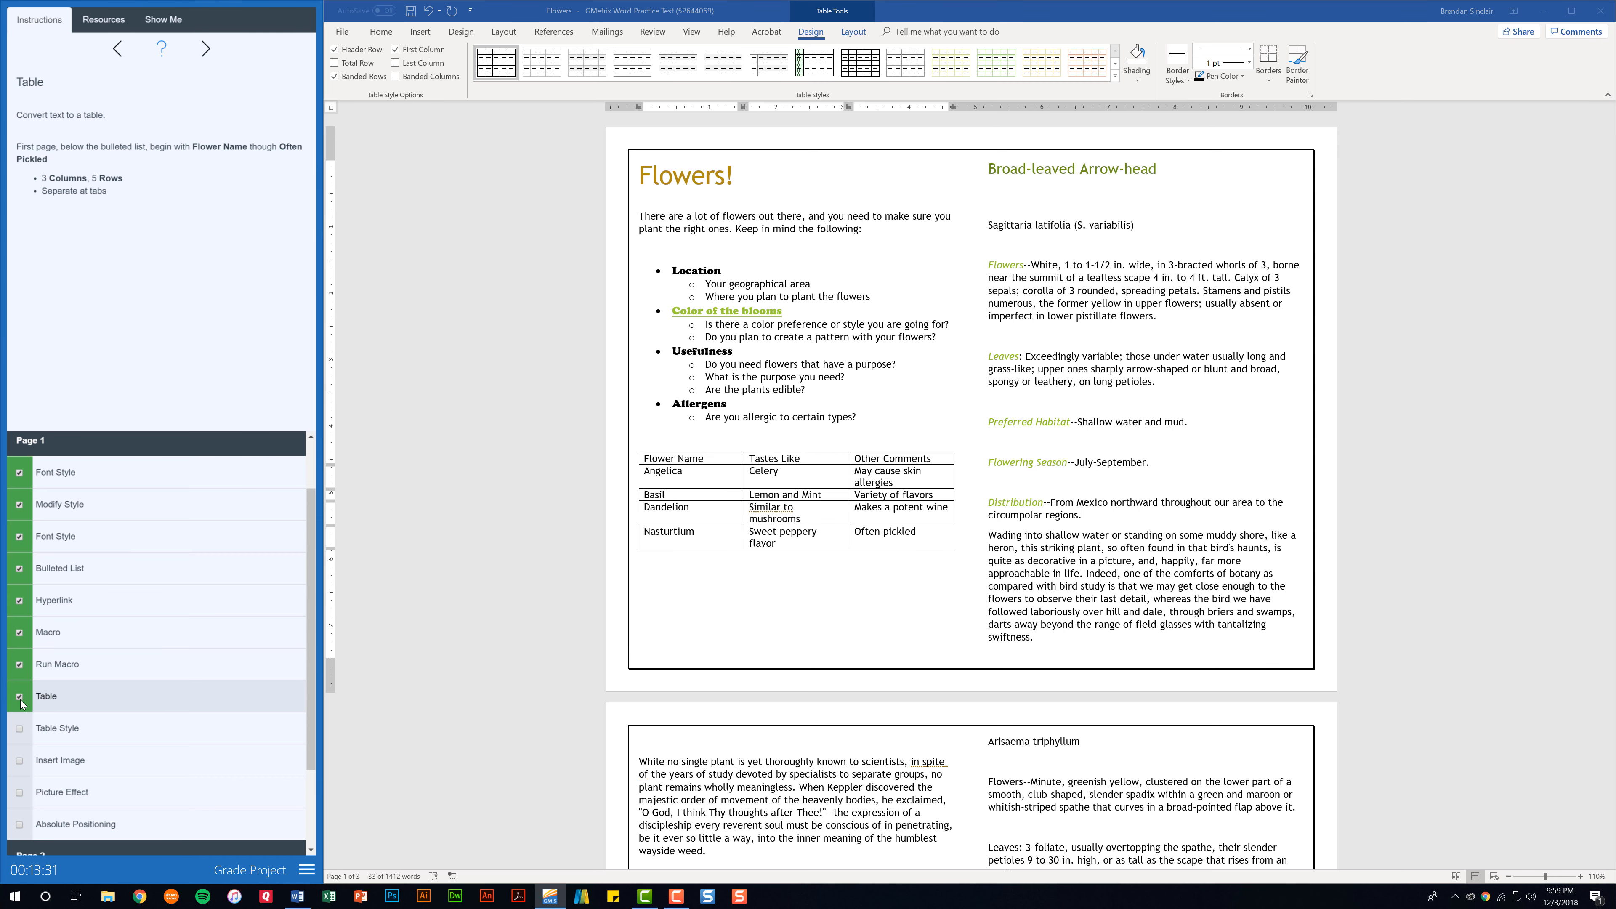
Apply the Grid Table 7 Colorful - Accent 3 style to the entire flower table and check off the Table Style task.
{"action": "left_click", "coordinate": [53, 733]}
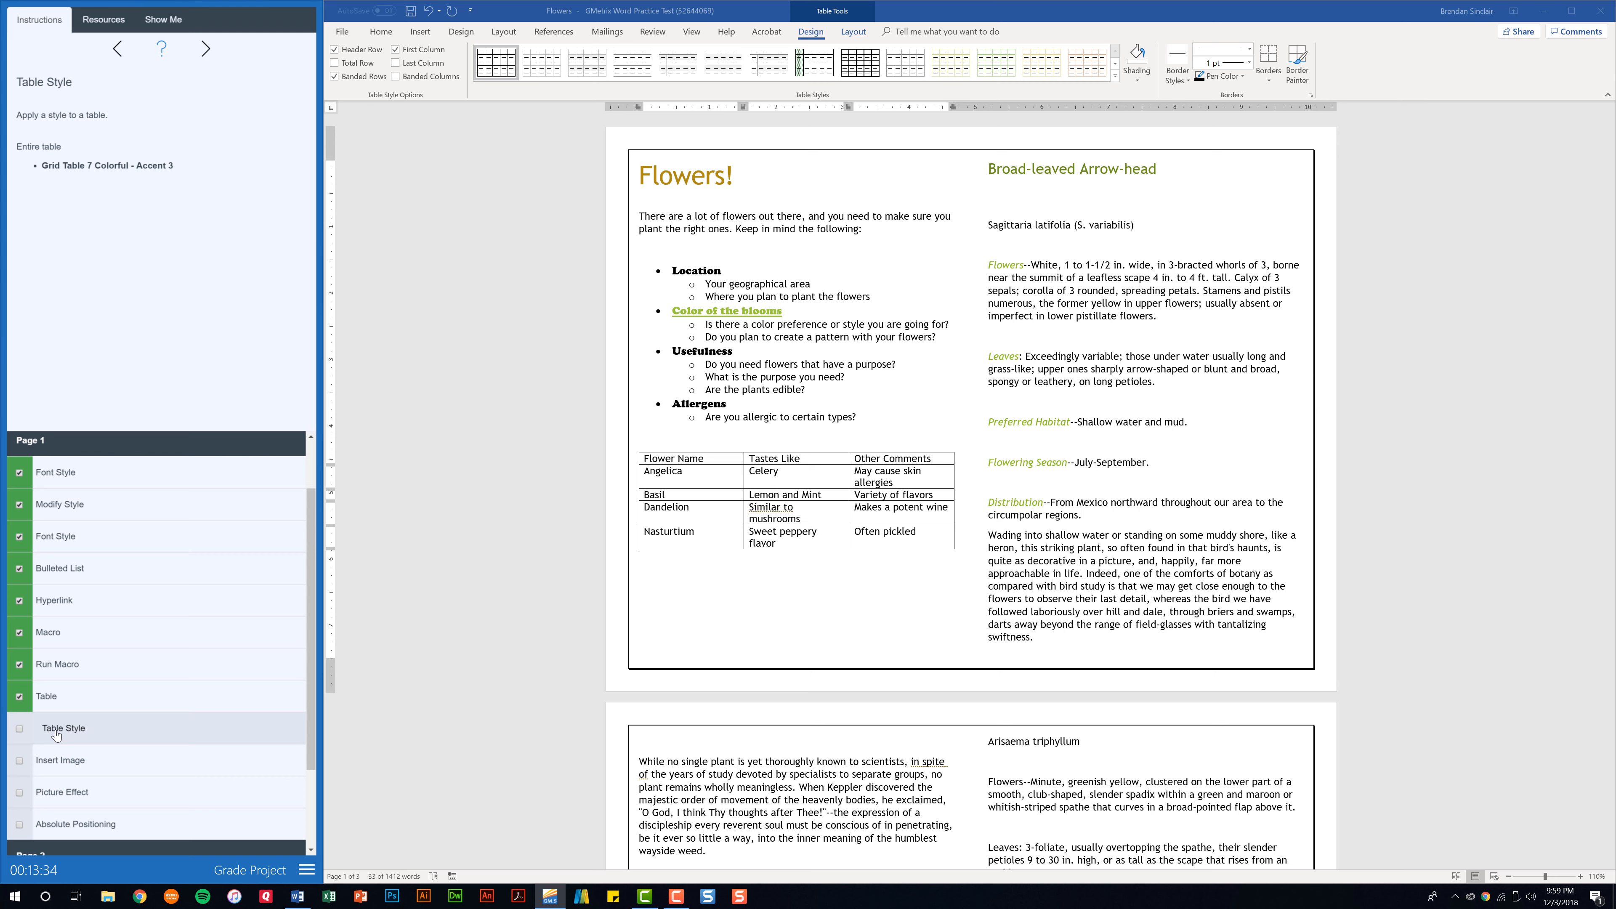
{"action": "left_click", "coordinate": [741, 513]}
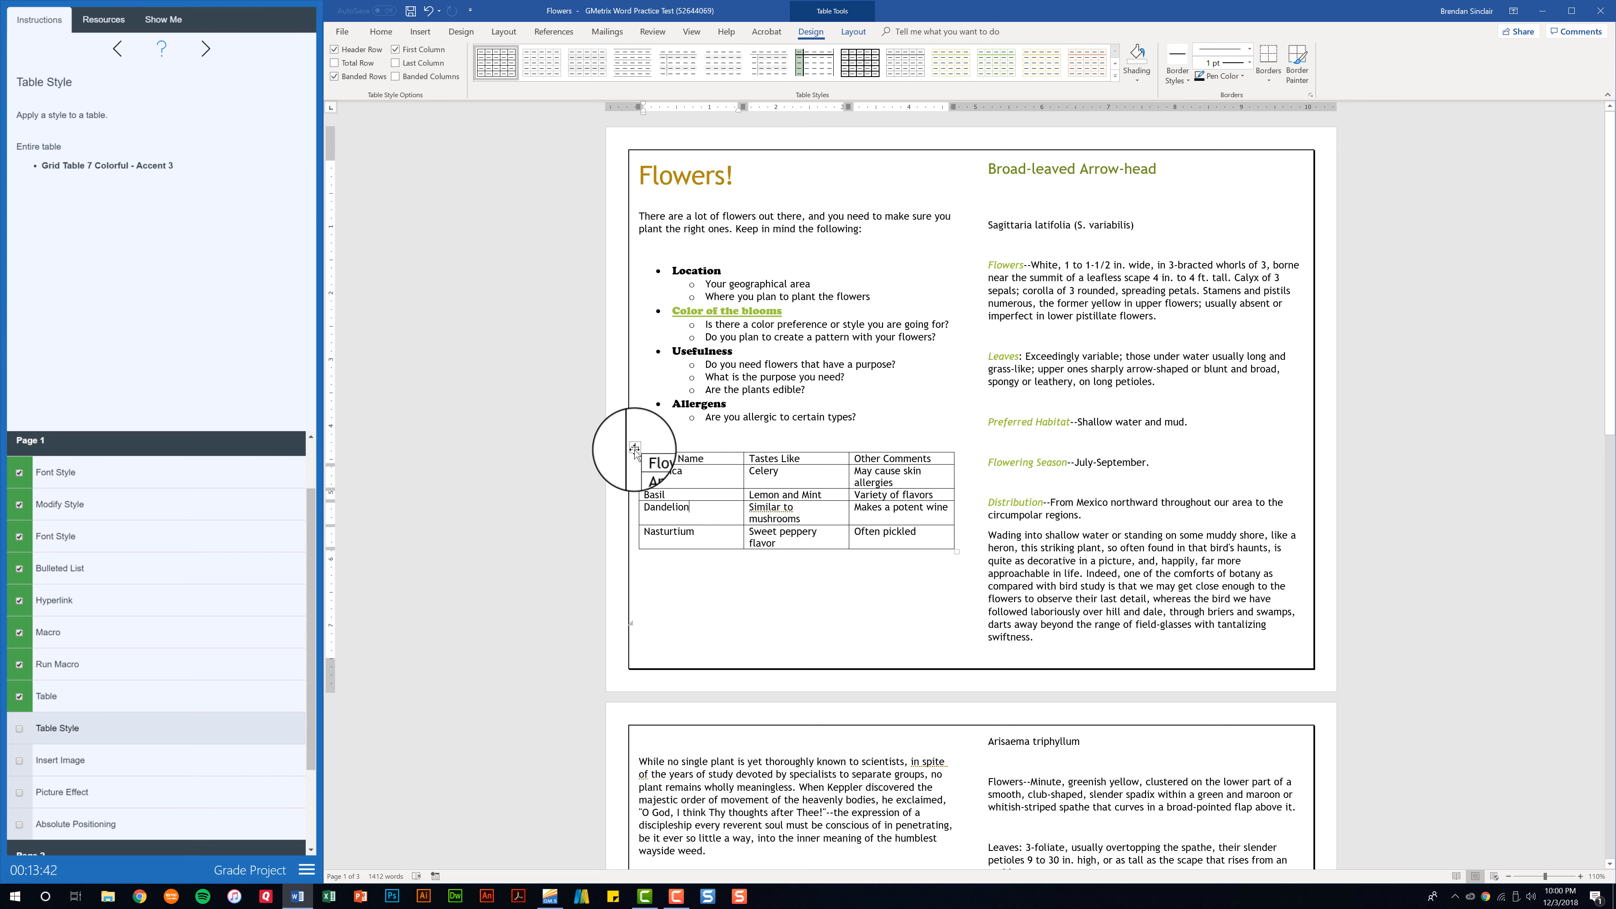
{"action": "left_click", "coordinate": [632, 448]}
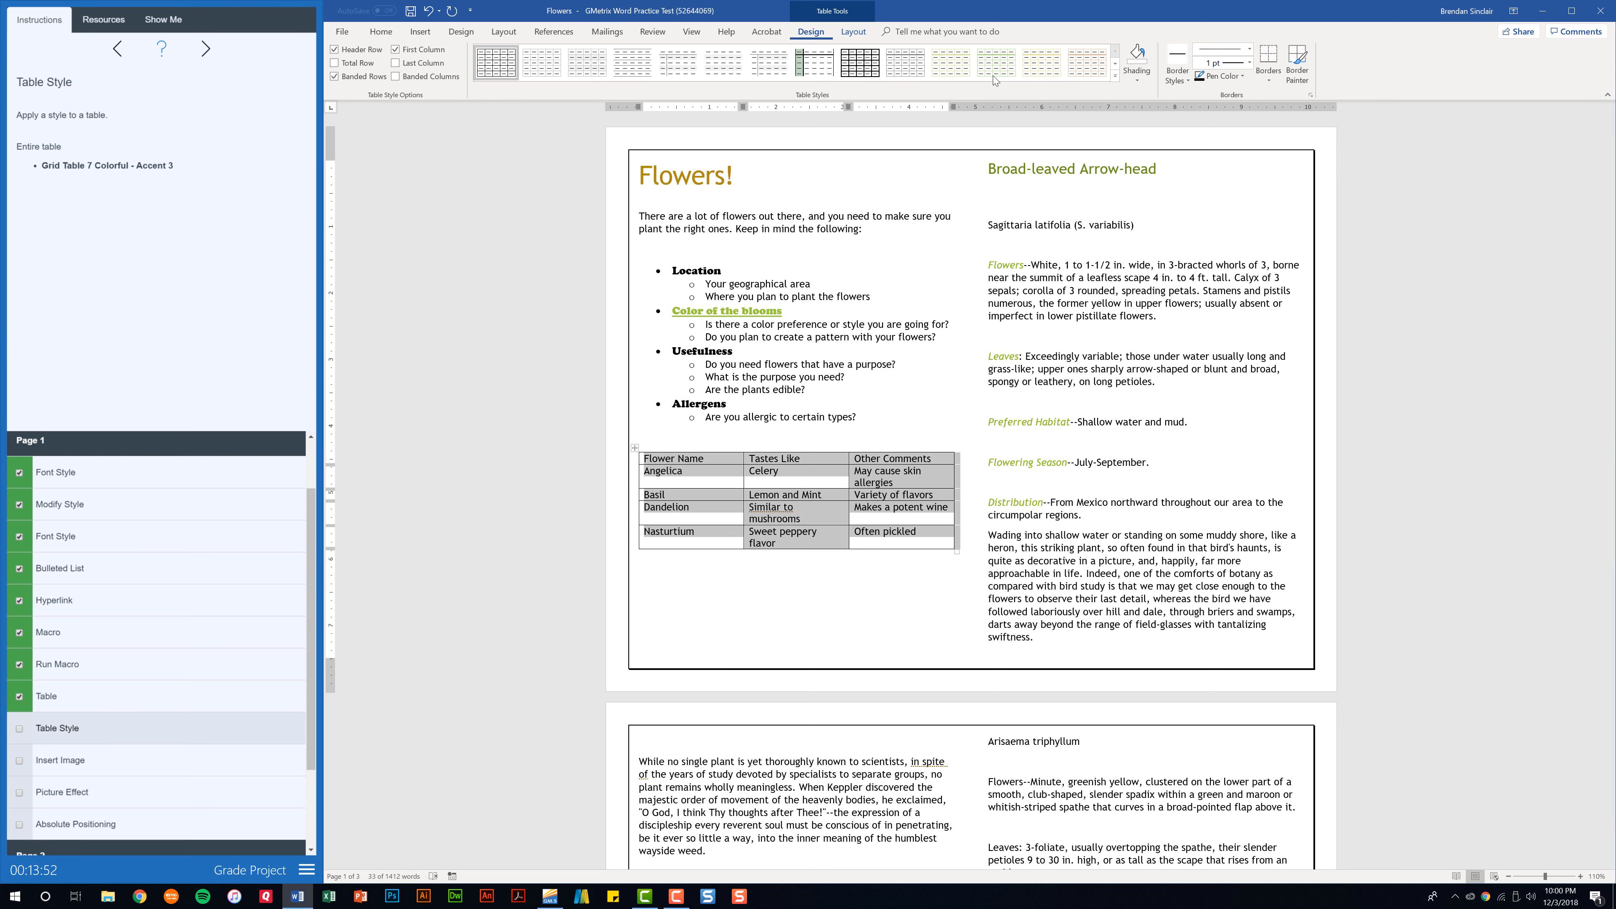
{"action": "left_click", "coordinate": [1115, 76]}
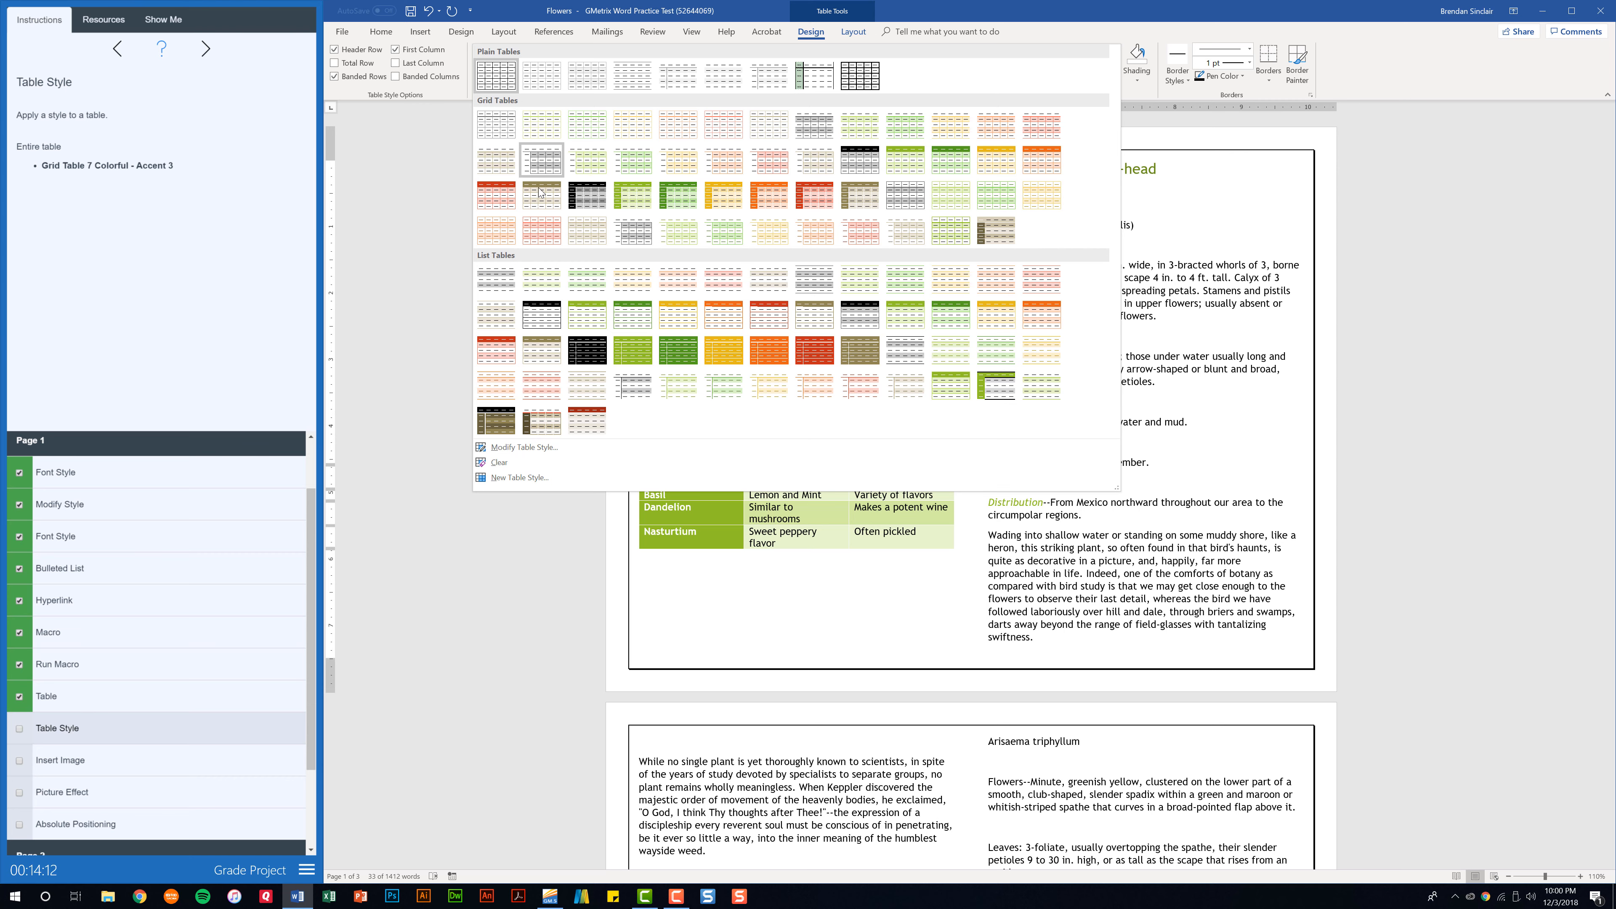
{"action": "left_click", "coordinate": [767, 239]}
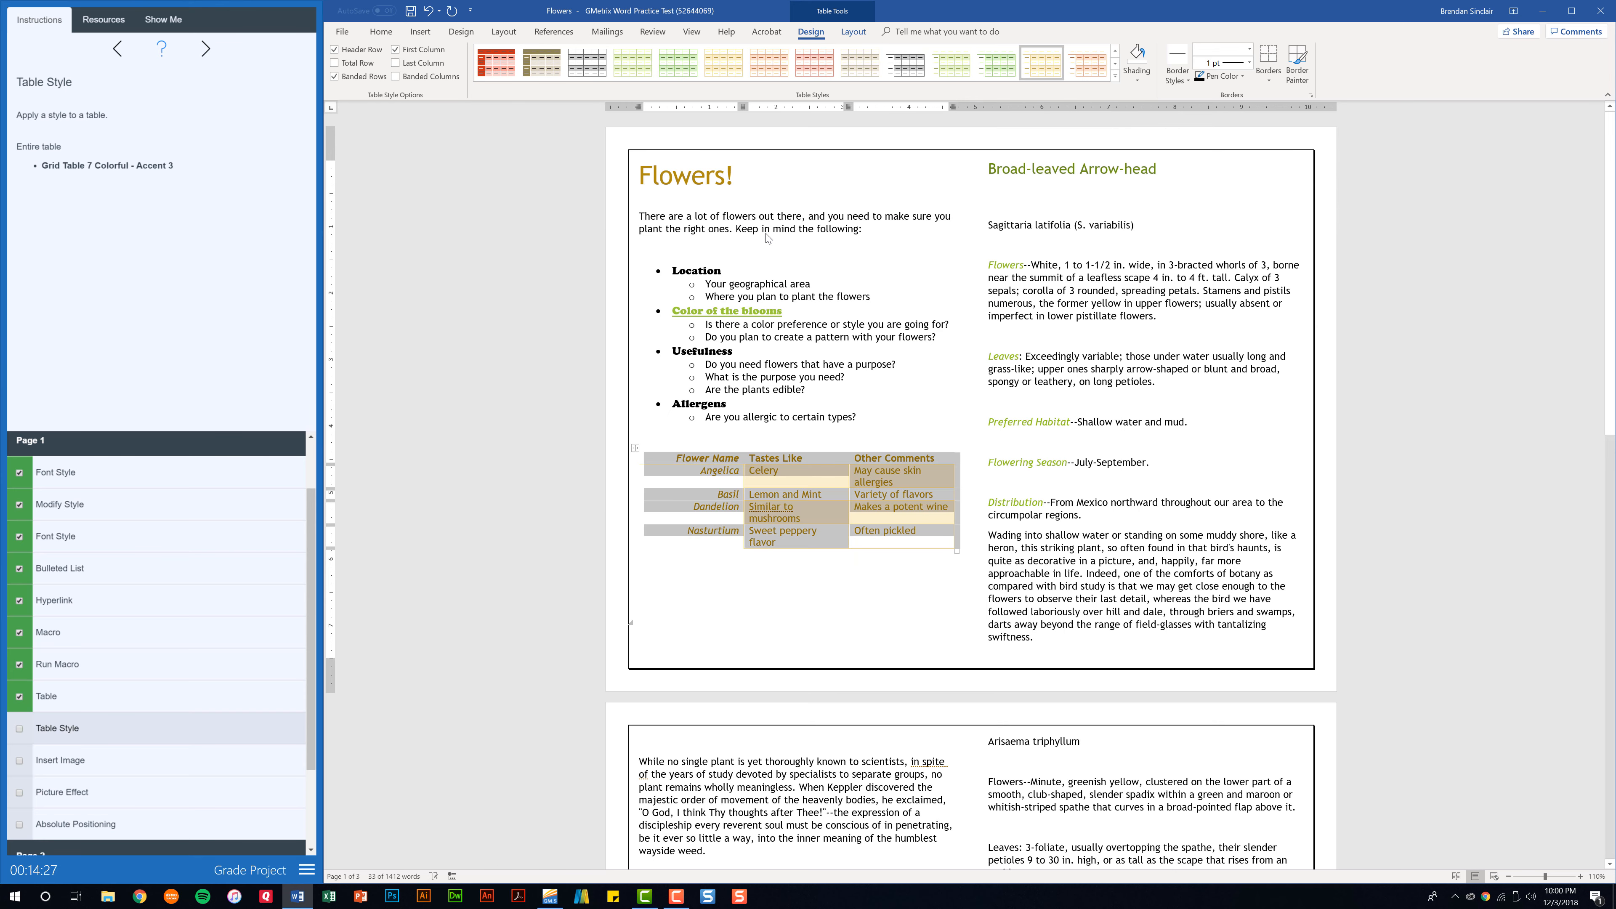
{"action": "left_click", "coordinate": [24, 734]}
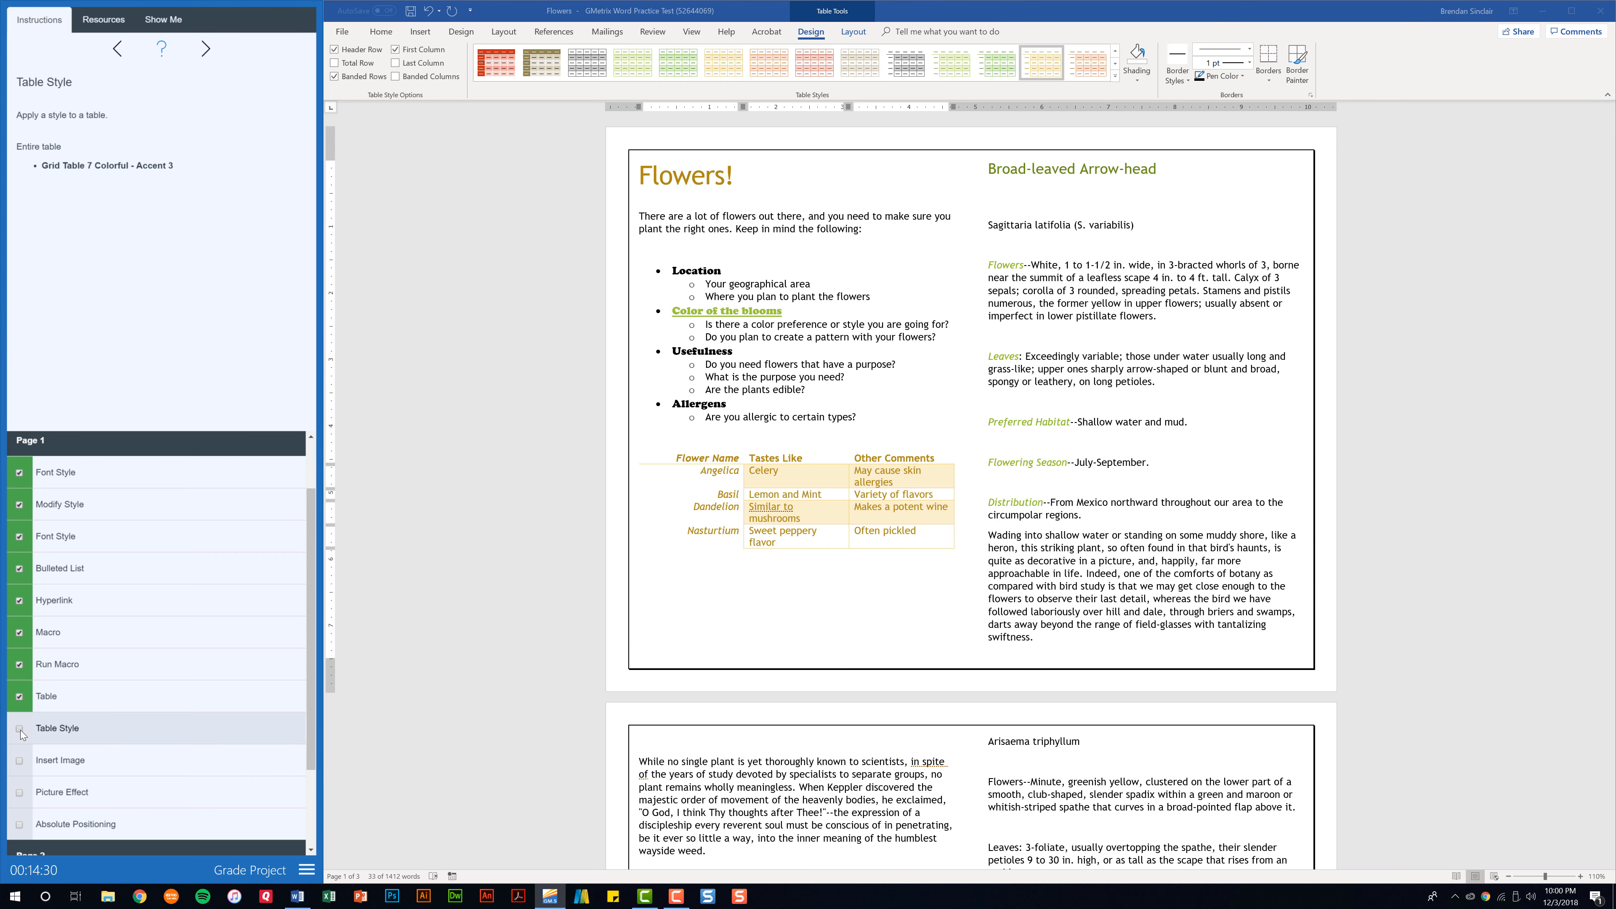
Insert the picture "Broad leaved arrowhead.jpg" from GMetrixTemplates beneath the "Broad-leaved Arrow-head" heading in the second column.
{"action": "left_click", "coordinate": [119, 769]}
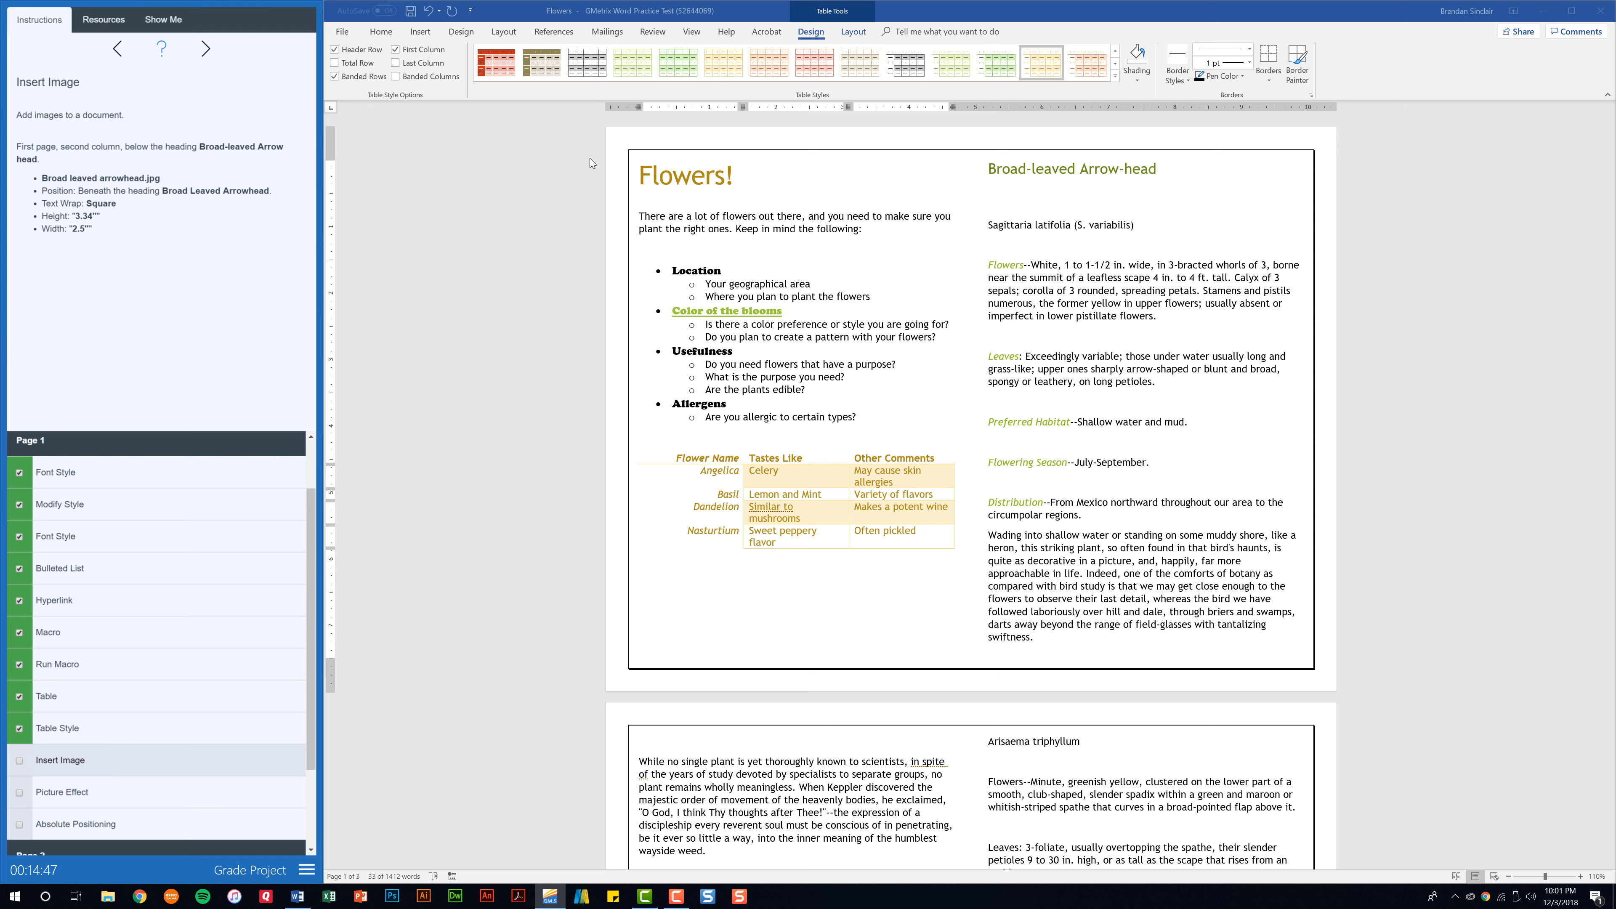
{"action": "left_click", "coordinate": [1074, 198]}
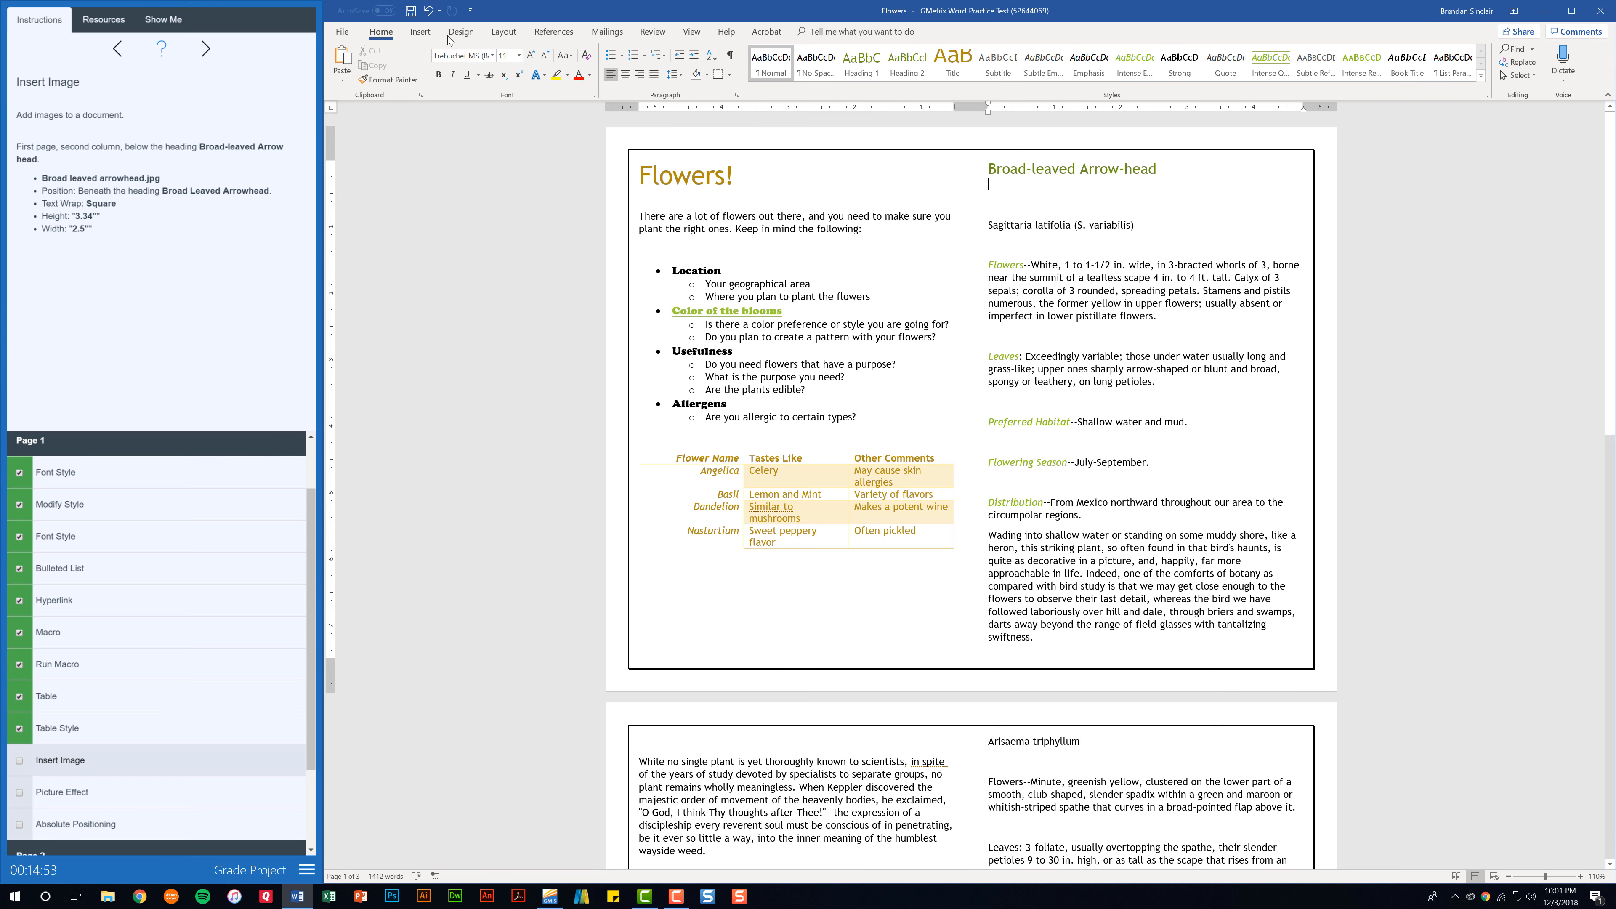
{"action": "left_click", "coordinate": [428, 36]}
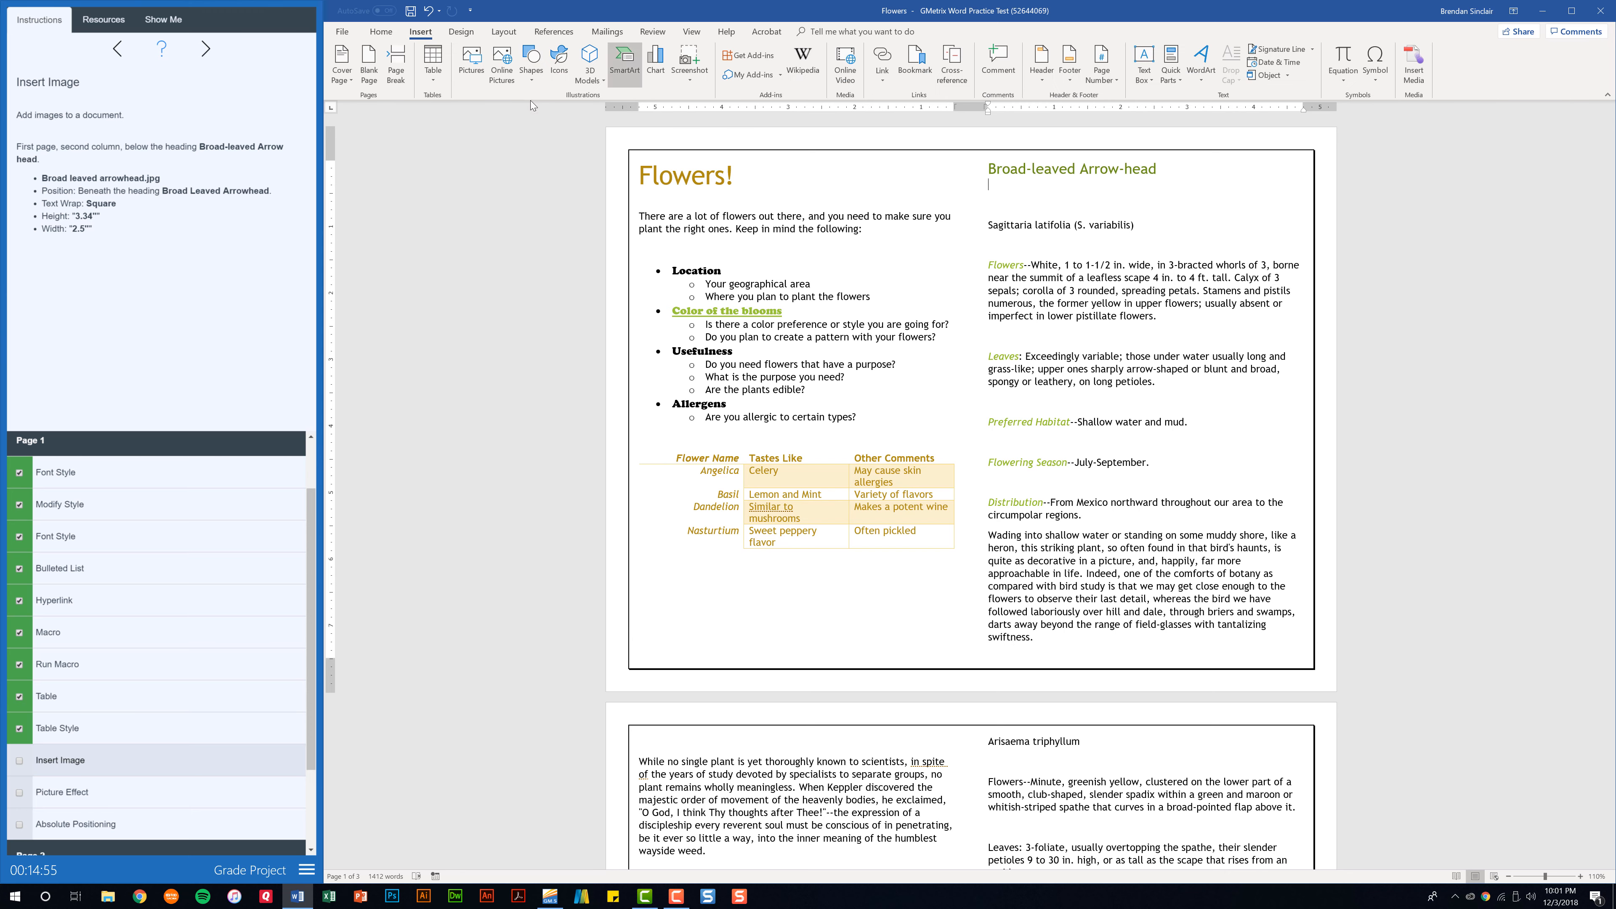
{"action": "left_click", "coordinate": [469, 70]}
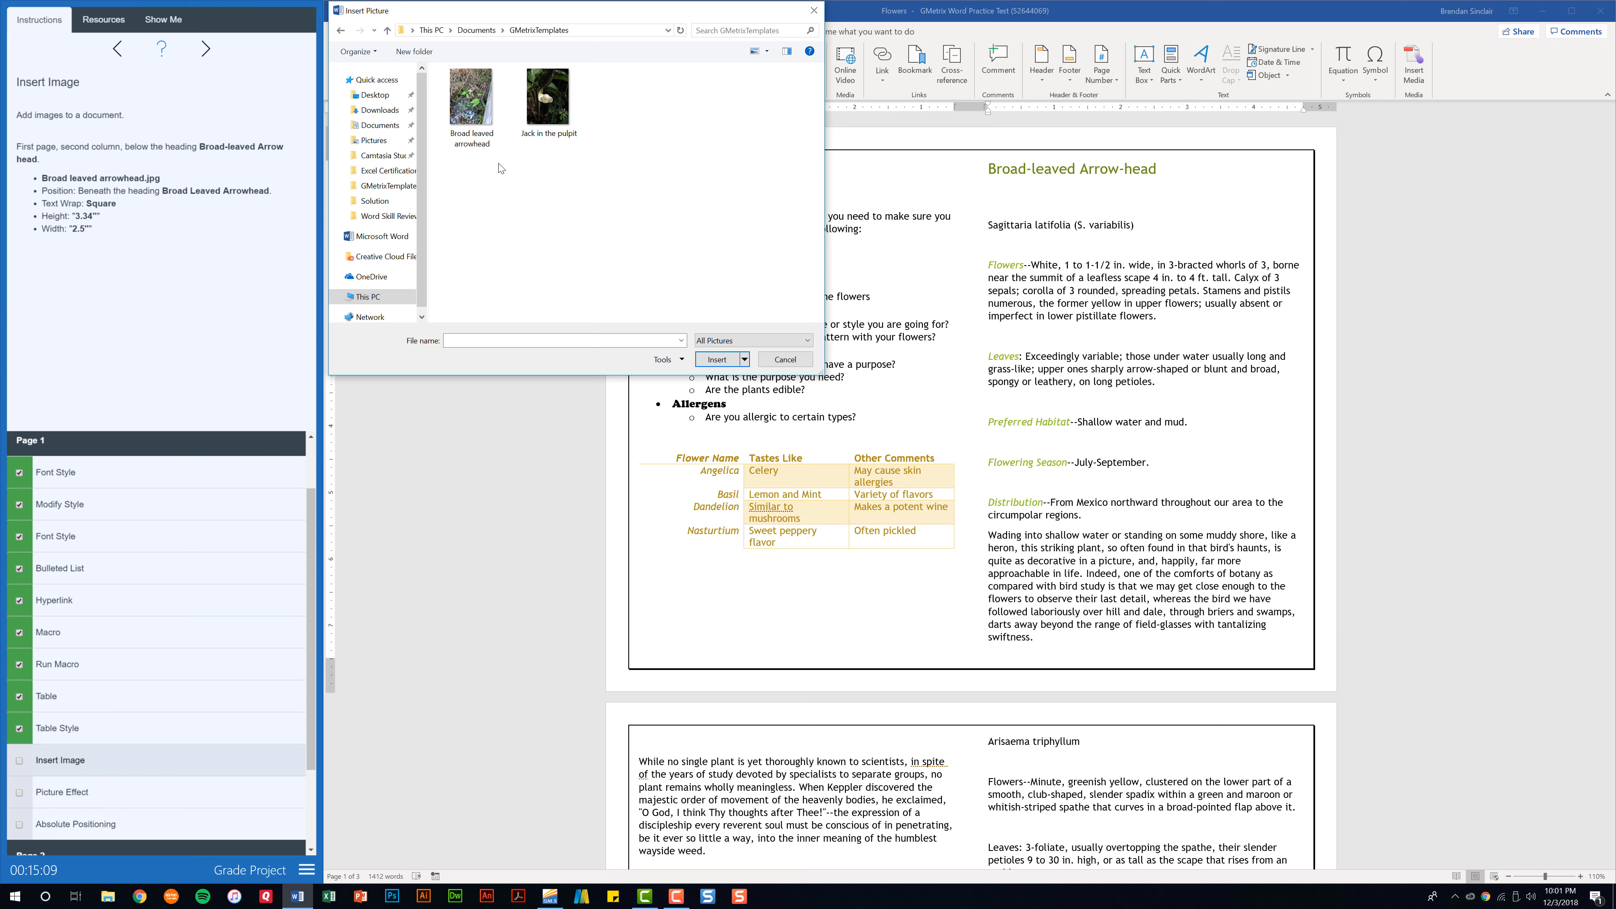
{"action": "double_click", "coordinate": [485, 117]}
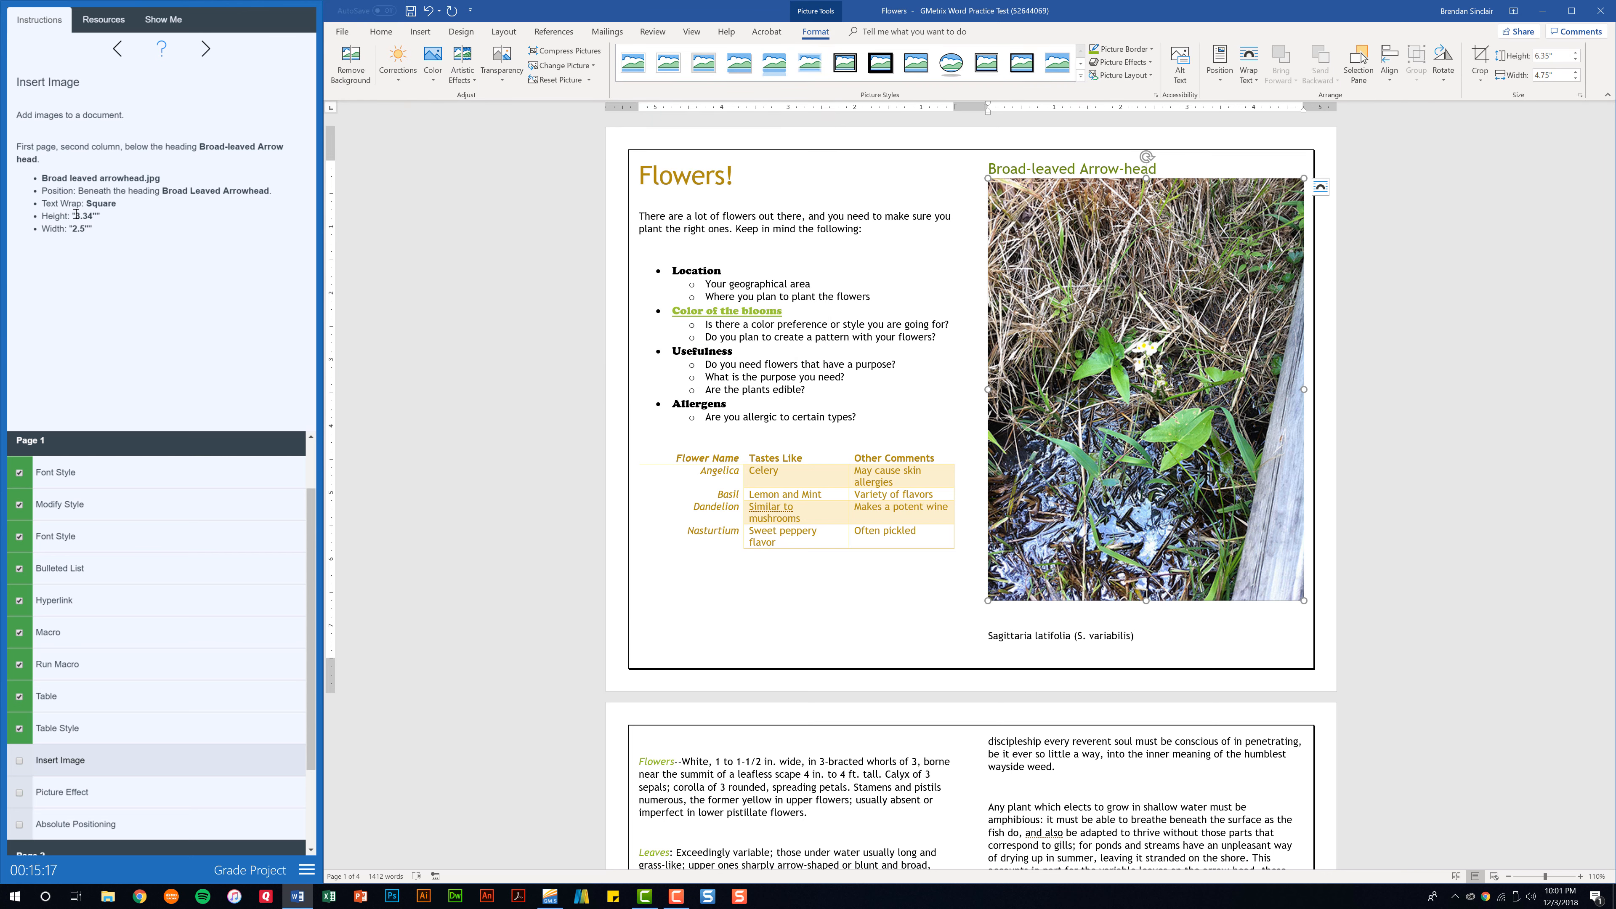
Give the arrowhead picture Square text wrapping and a height of 3.34", and check off the Insert Image task.
{"action": "left_click", "coordinate": [1323, 190]}
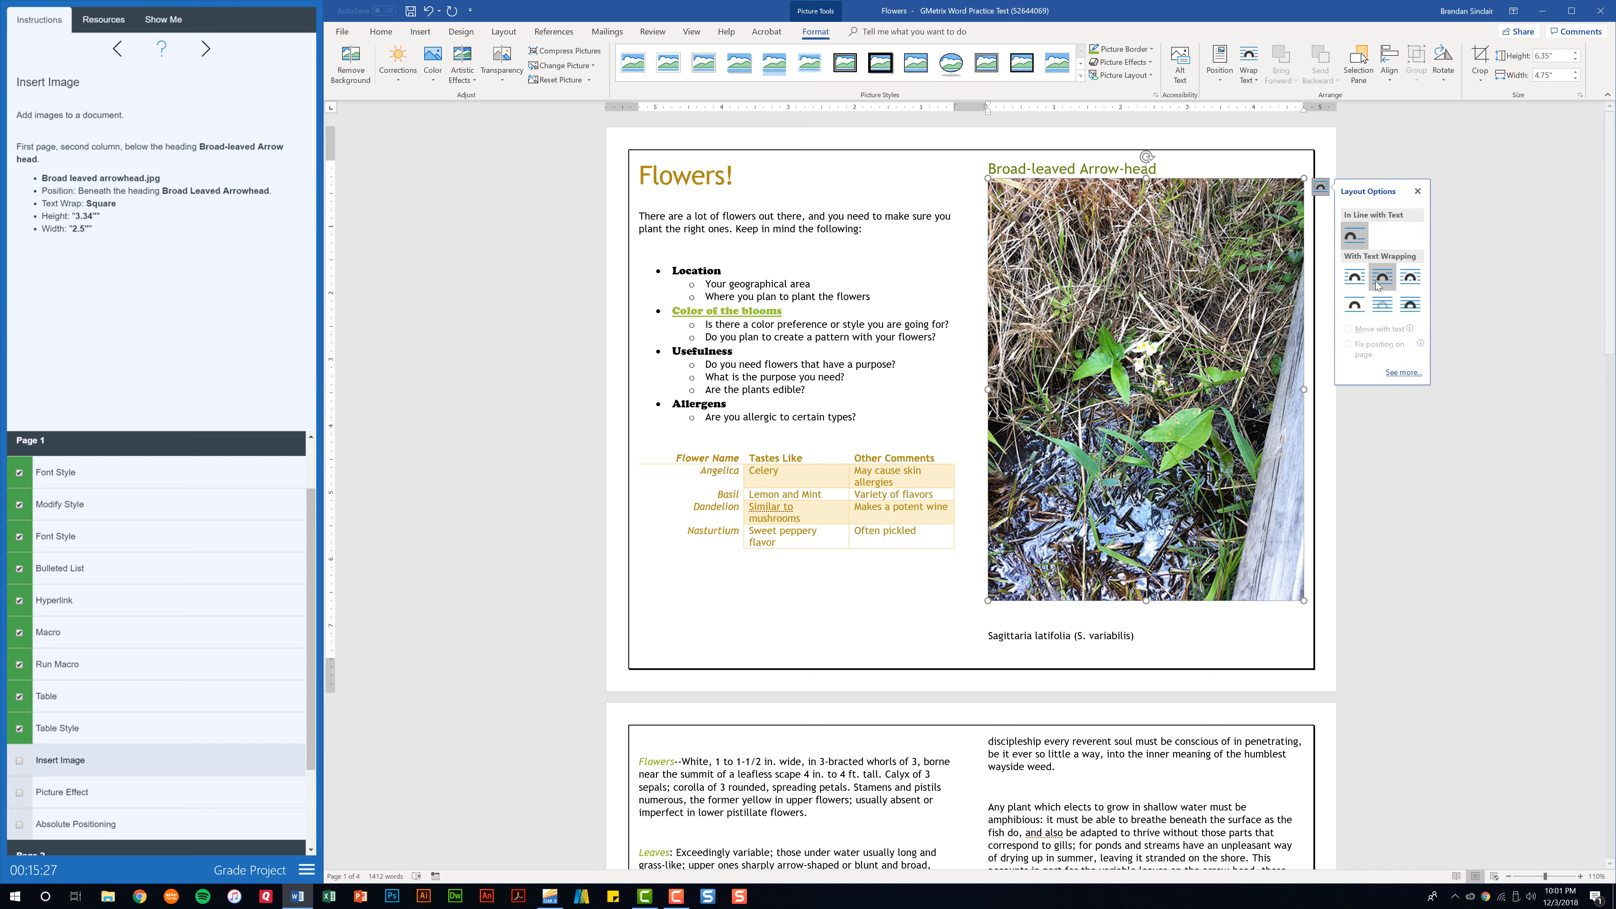
{"action": "left_click", "coordinate": [1359, 279]}
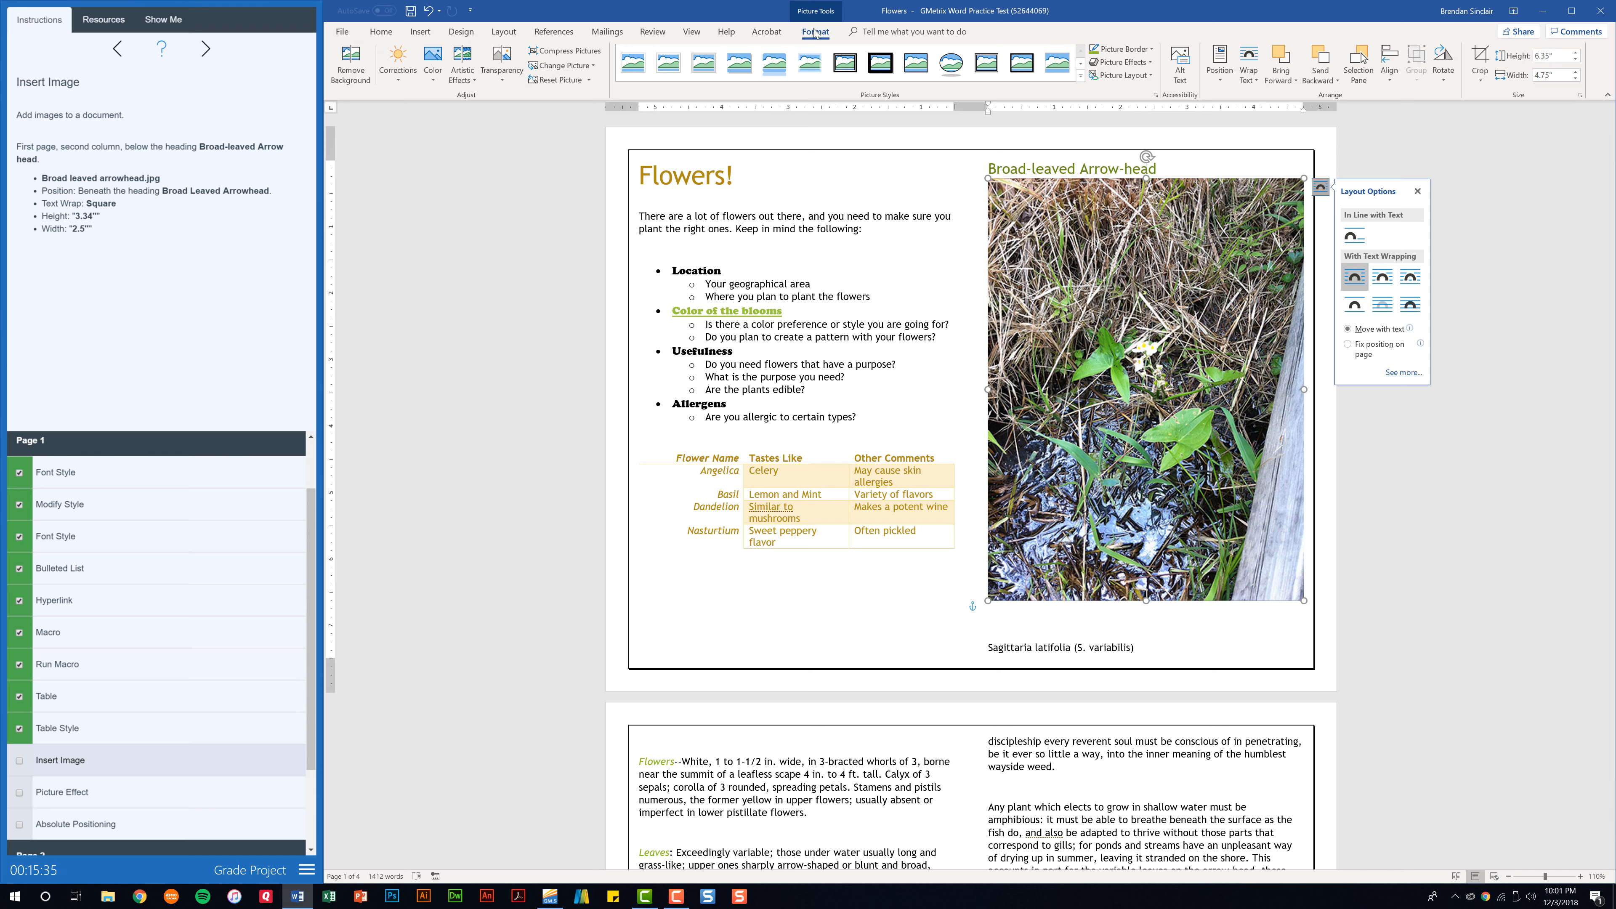
{"action": "left_click", "coordinate": [1565, 56]}
{"action": "type", "text": "3.34"}
{"action": "key", "text": "Return"}
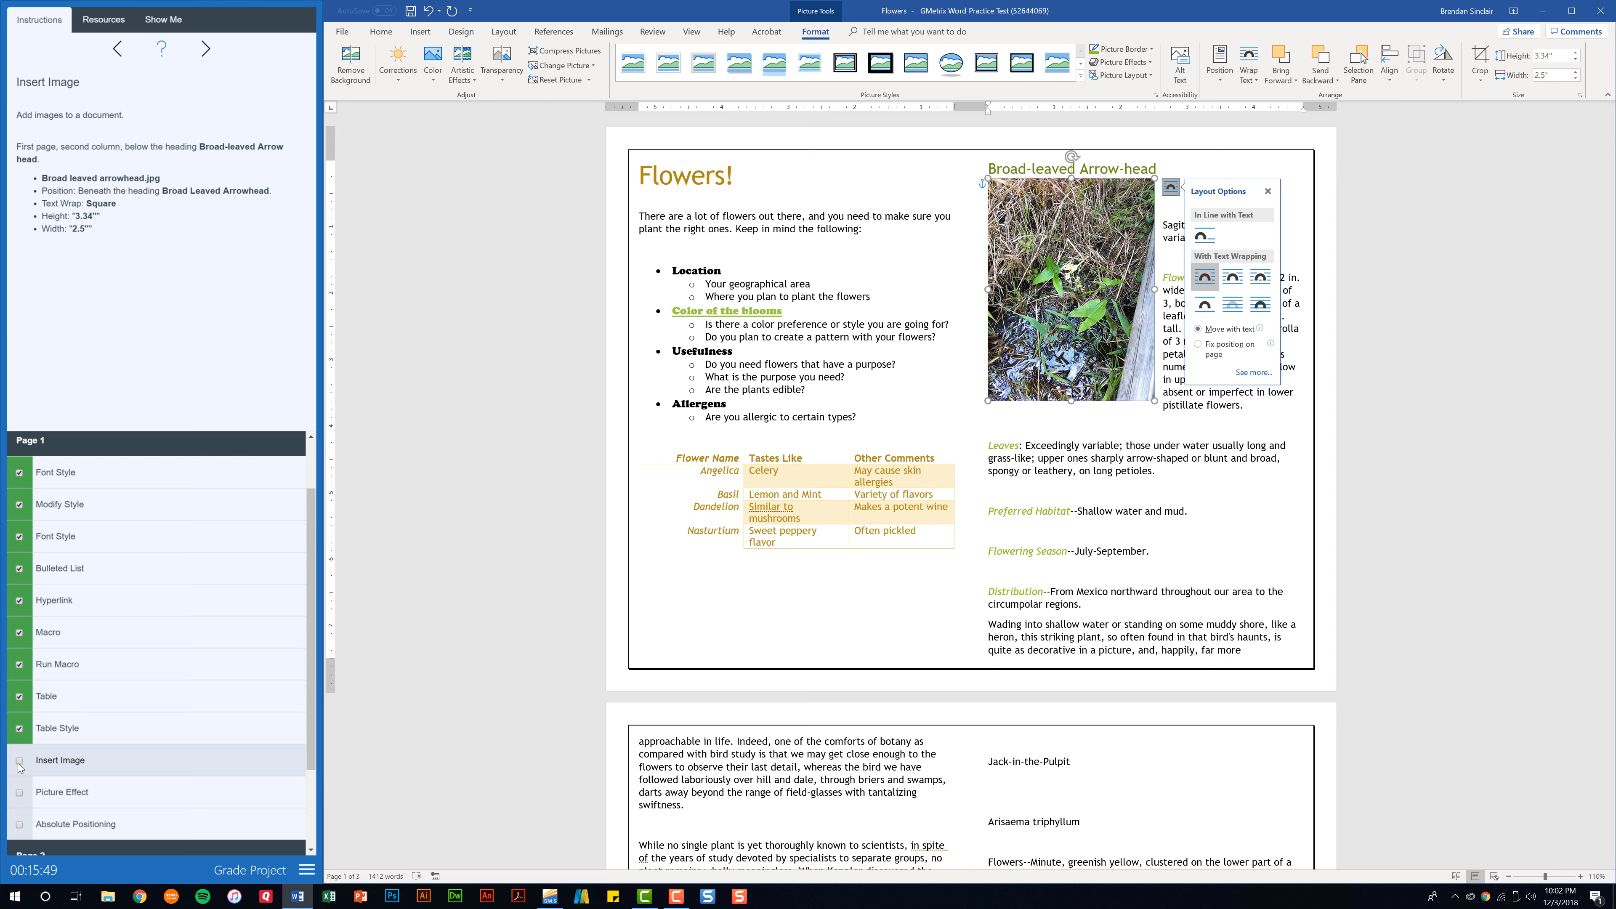
{"action": "left_click", "coordinate": [18, 761]}
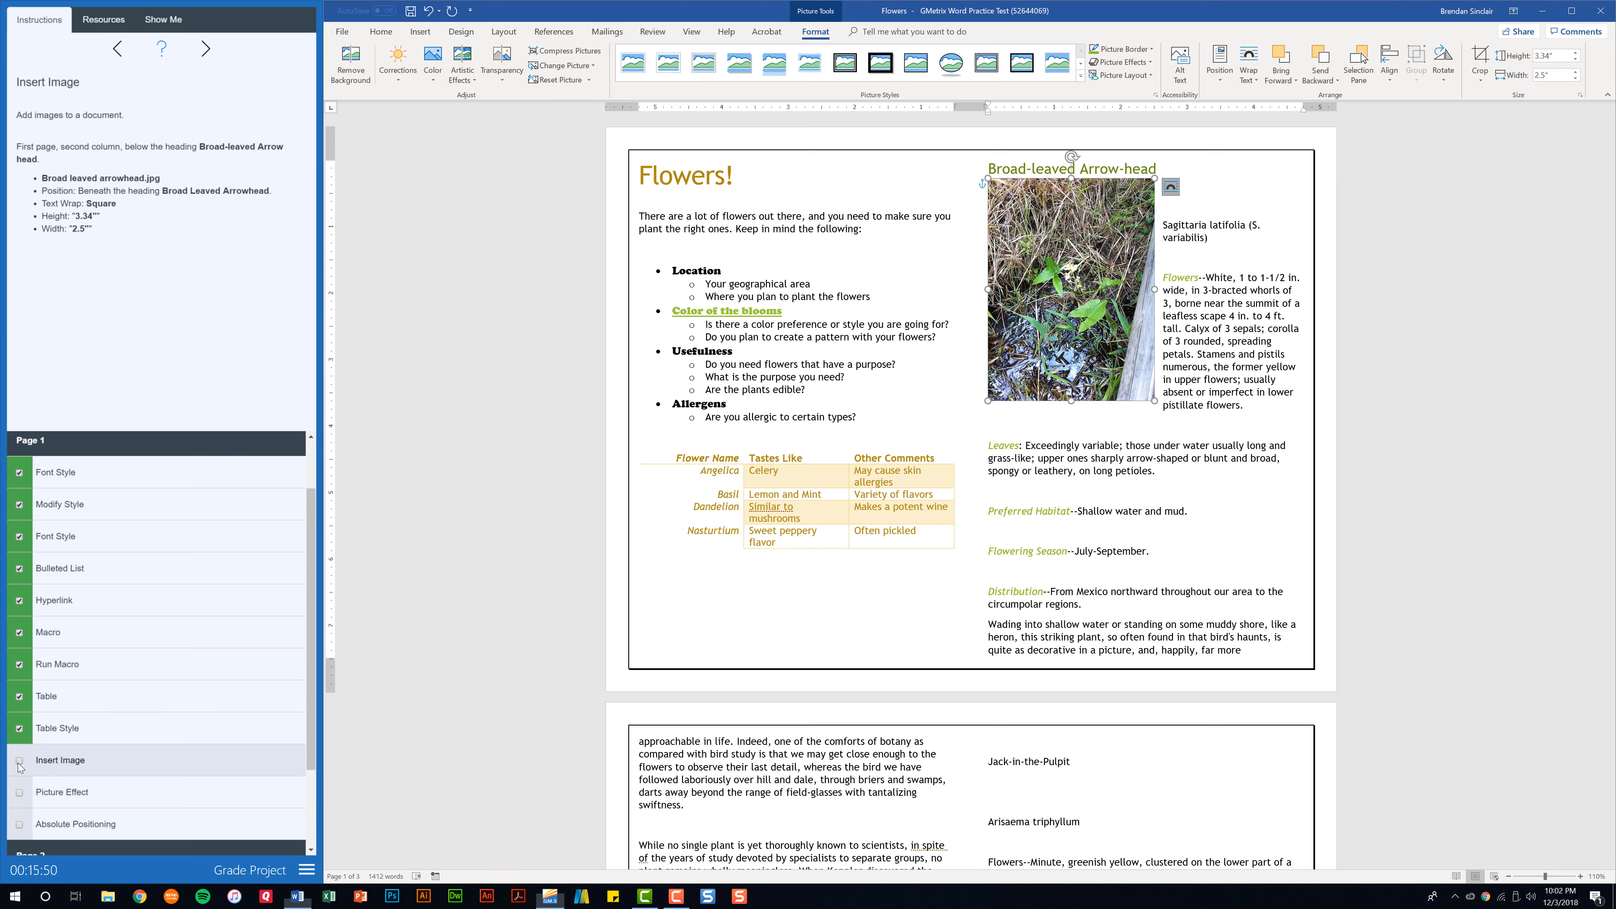
Apply the "Glow: 8 point, Dark Green, Accent color 2" effect to the arrowhead picture and check off the Picture Effect task.
{"action": "left_click", "coordinate": [67, 798]}
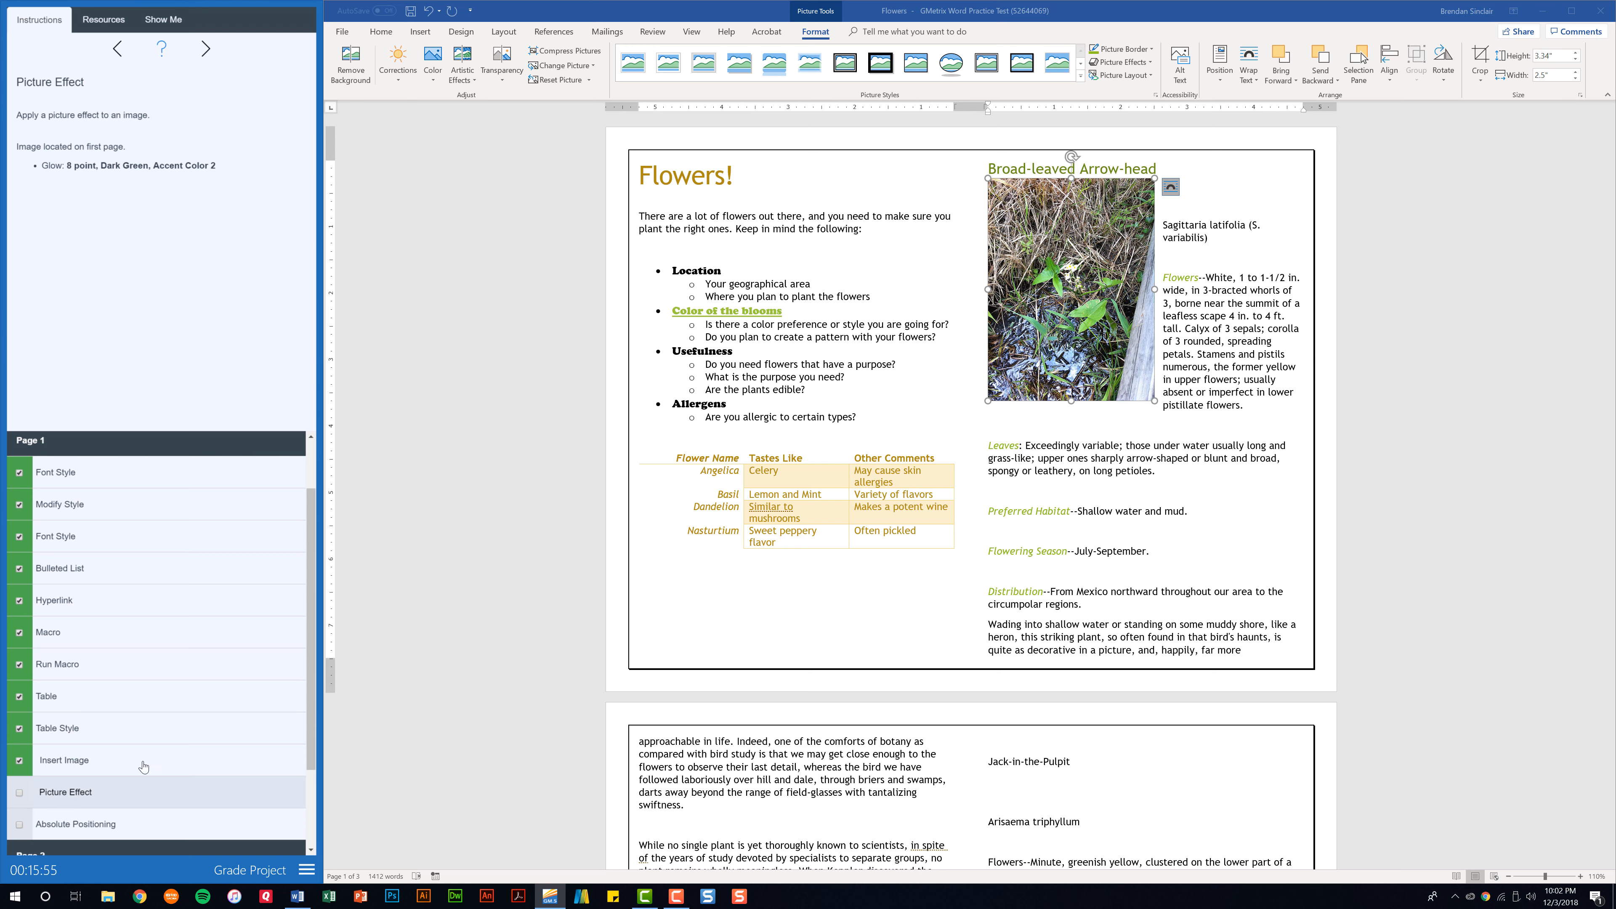
{"action": "left_click", "coordinate": [1124, 263]}
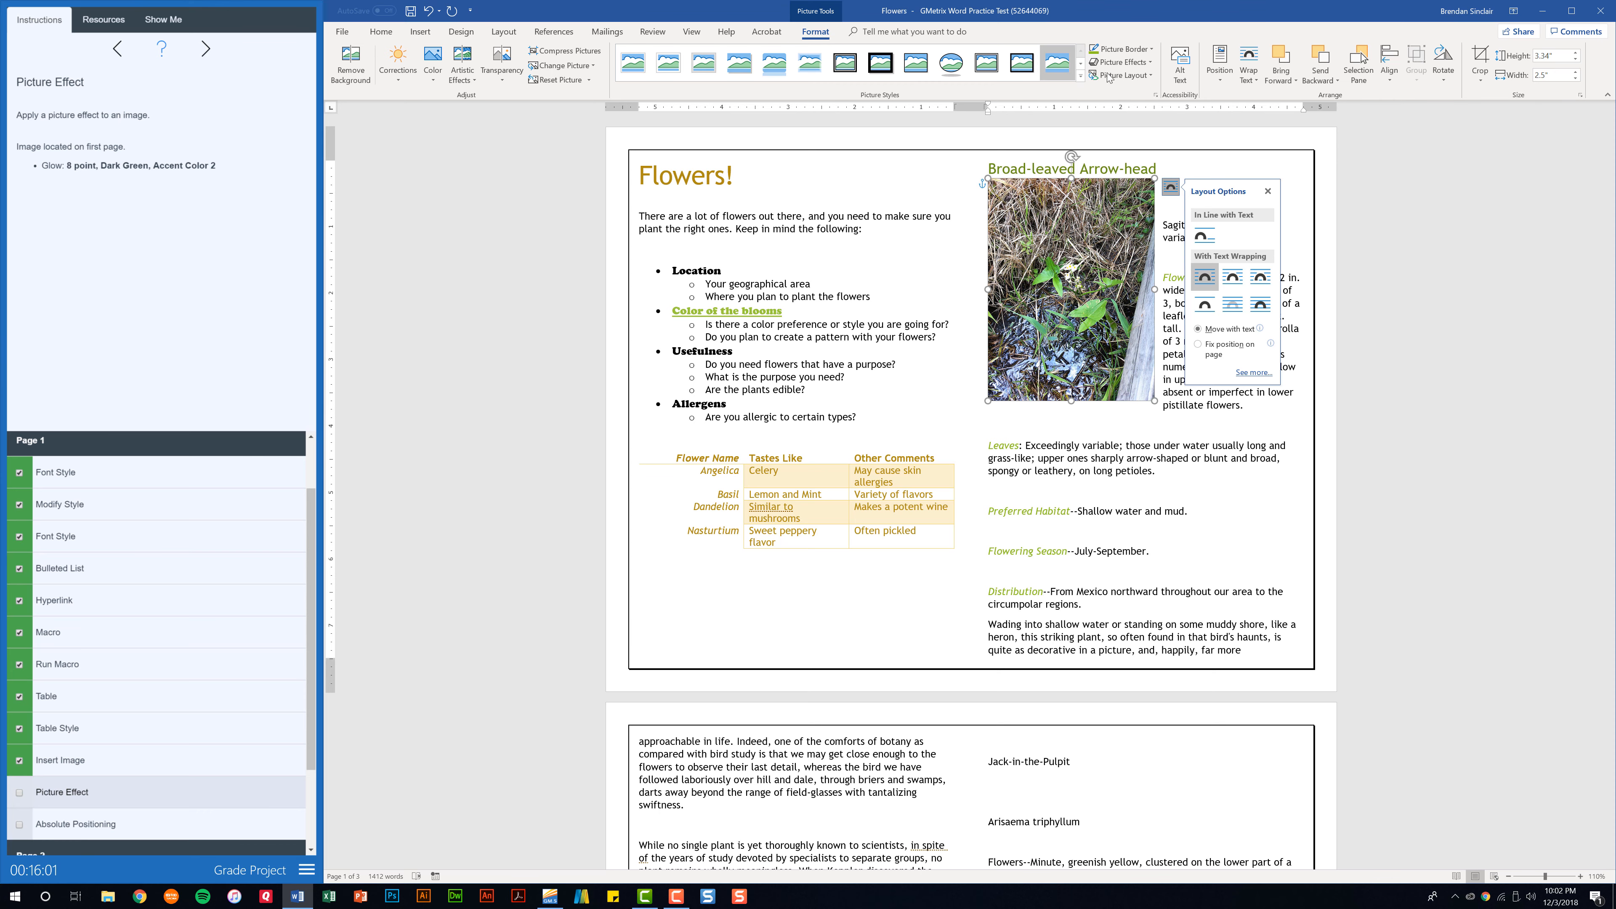
{"action": "left_click", "coordinate": [1149, 62]}
{"action": "mouse_move", "coordinate": [1122, 165]}
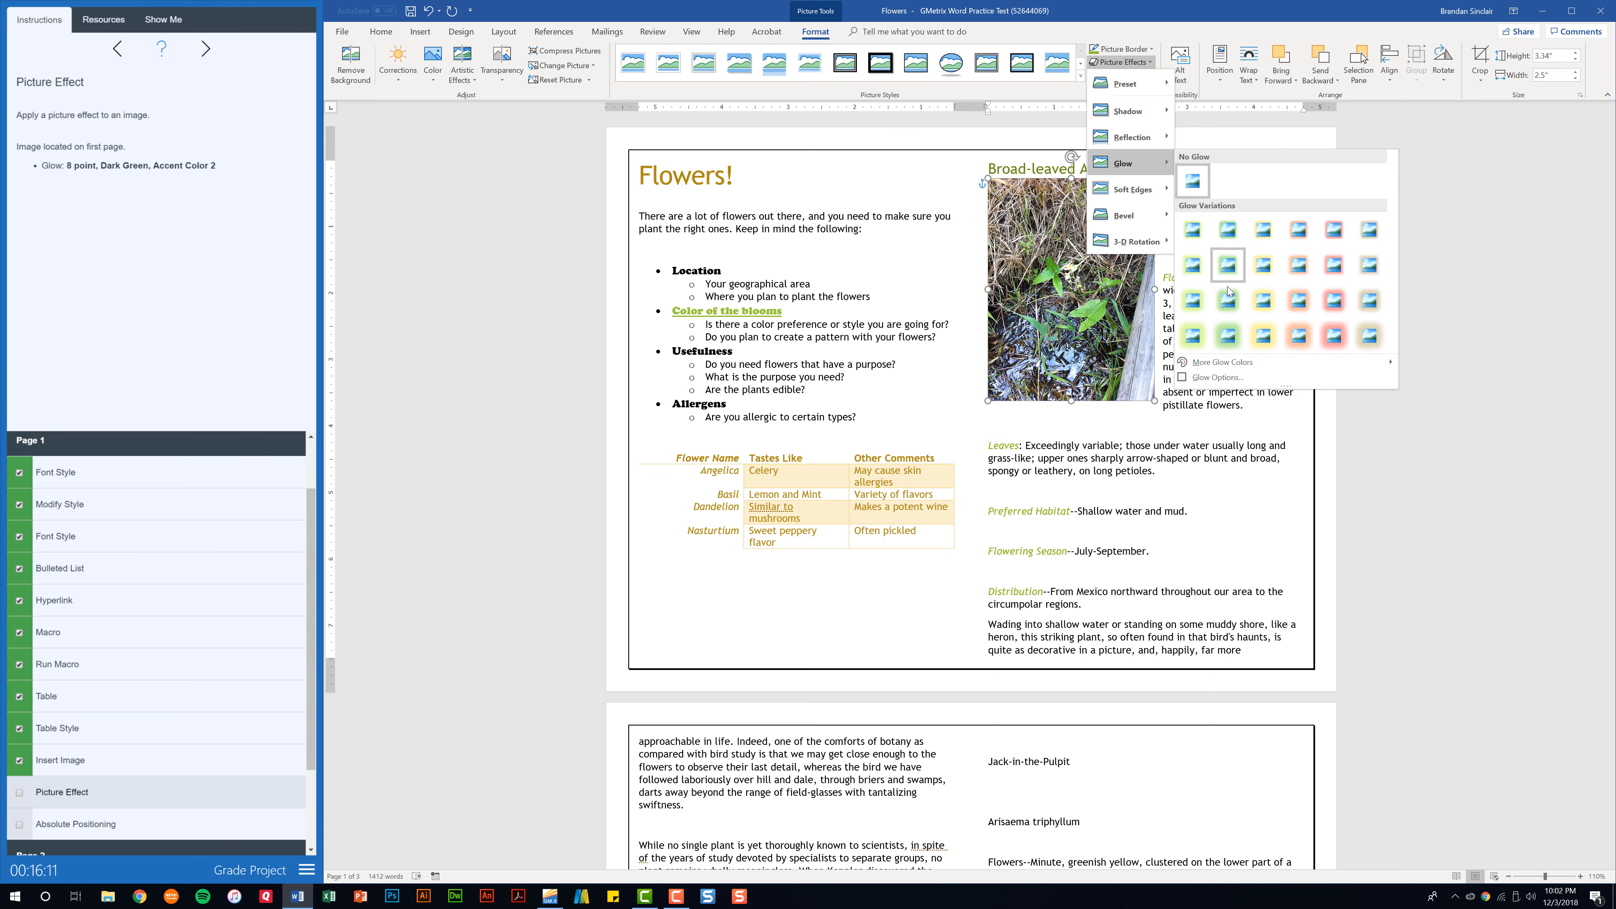
{"action": "left_click", "coordinate": [1228, 263]}
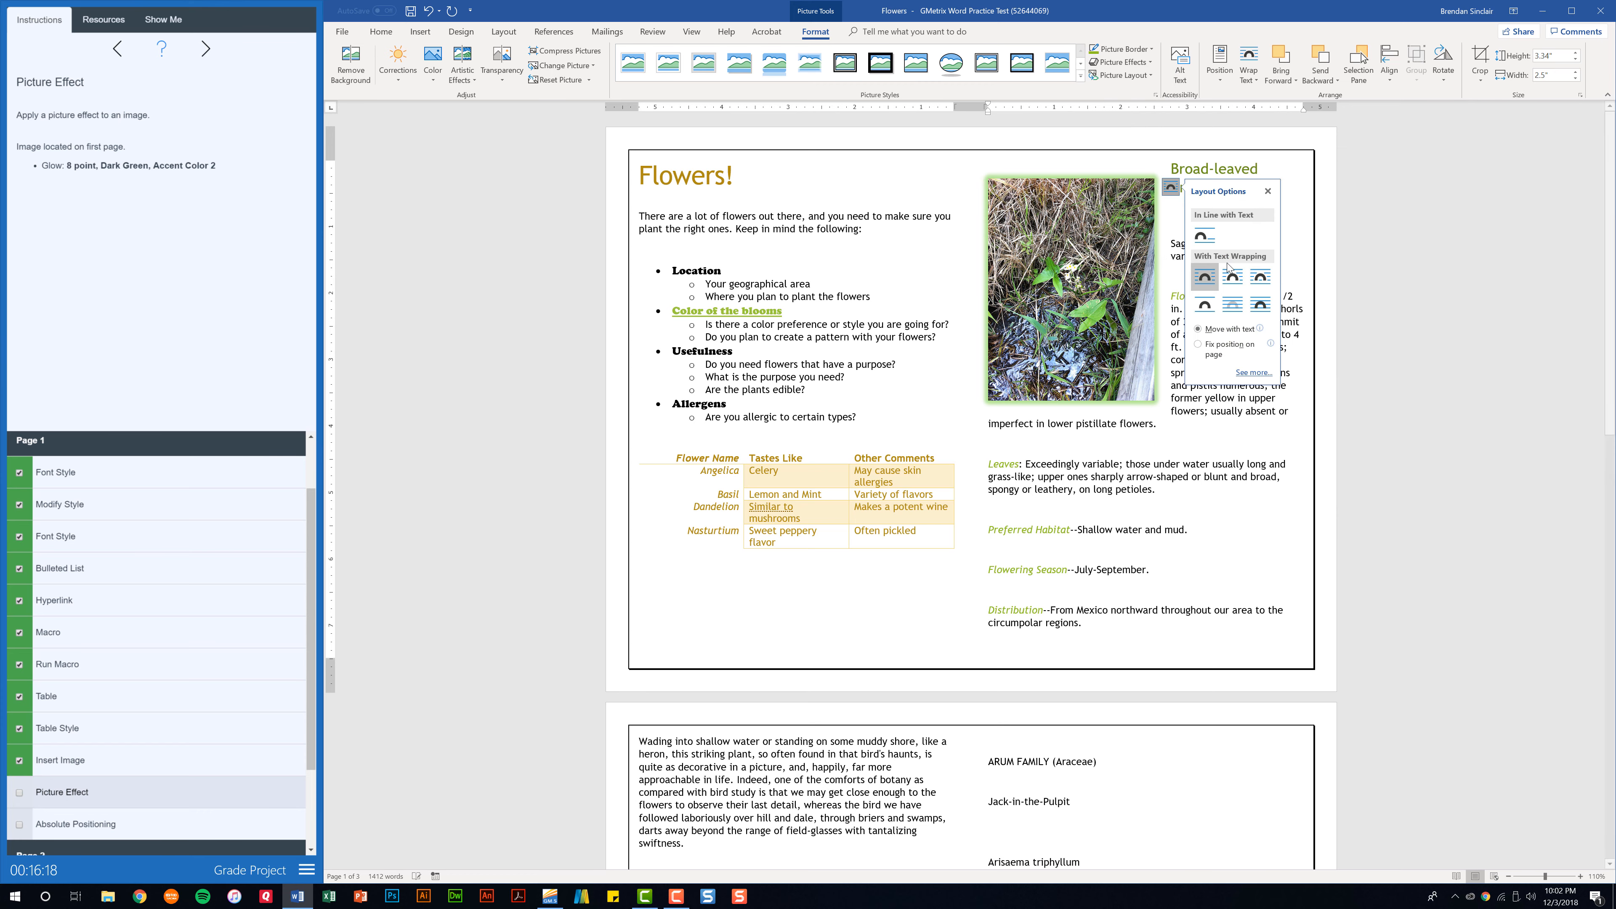
{"action": "left_click", "coordinate": [19, 793]}
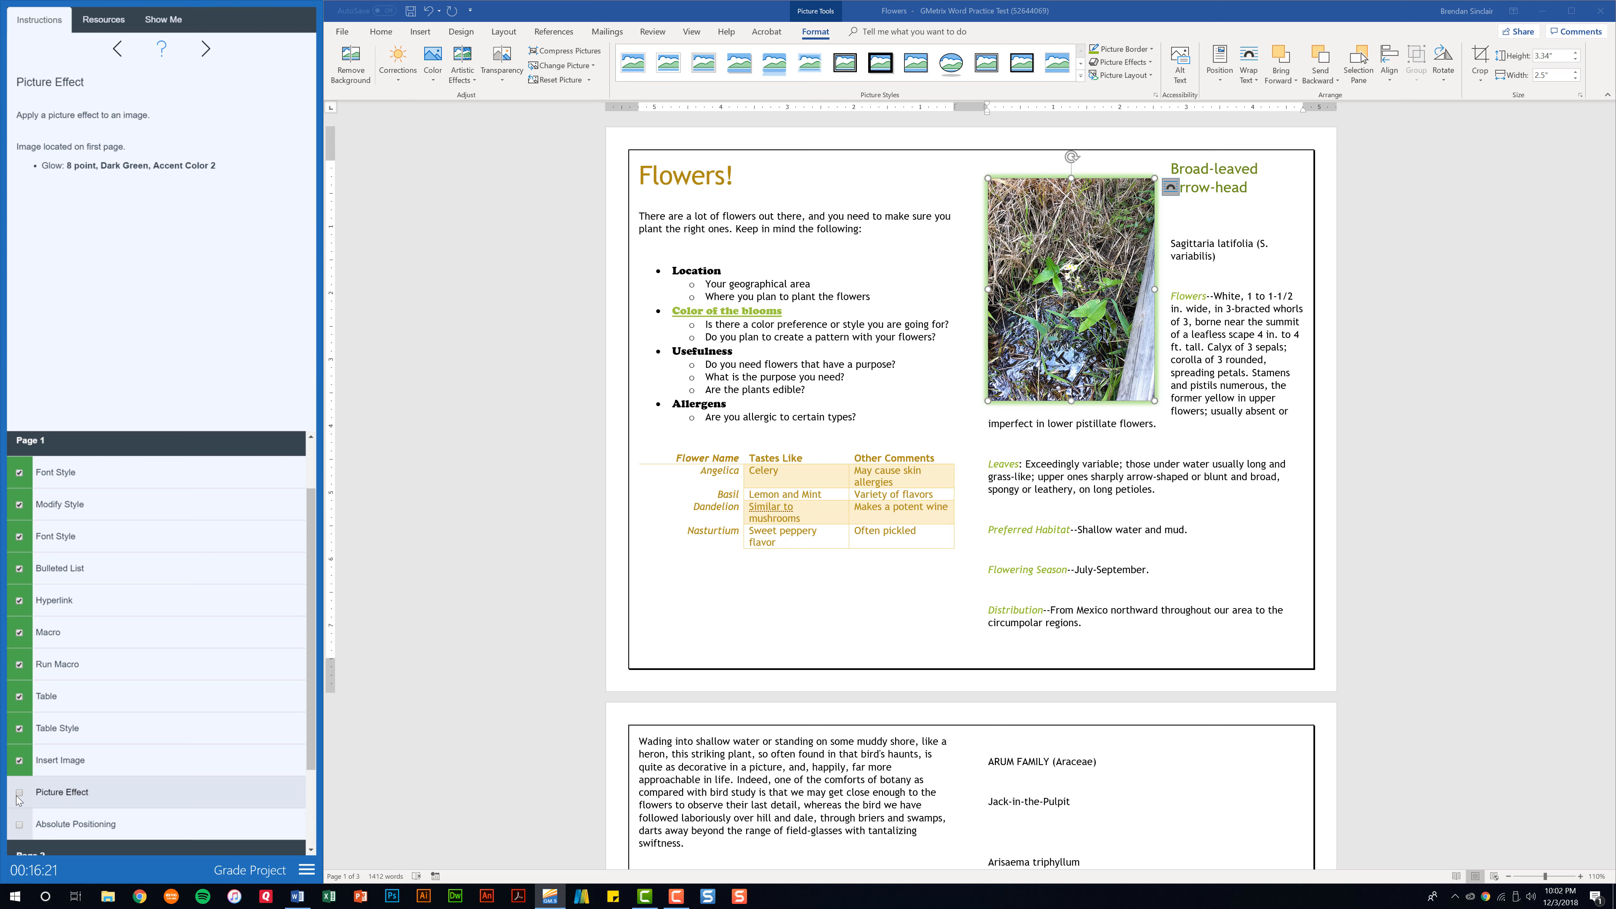
Align the picture horizontally Left relative to Column, set its vertical absolute position to 0.05" below Paragraph, and check off the Absolute Positioning task.
{"action": "left_click", "coordinate": [80, 826]}
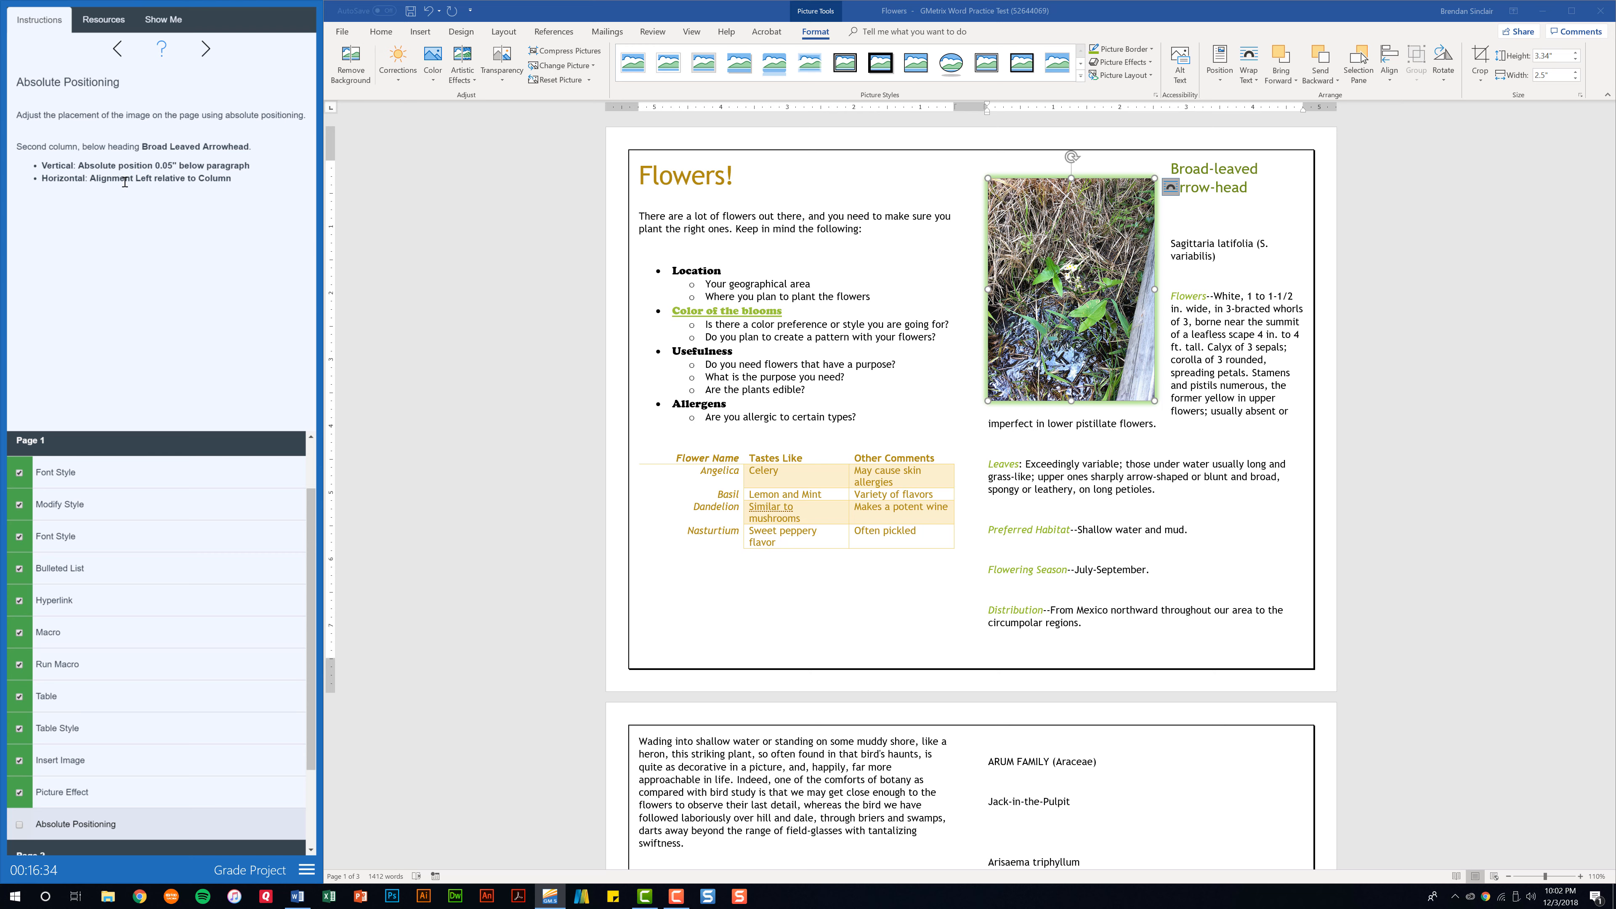
{"action": "left_click", "coordinate": [1170, 187]}
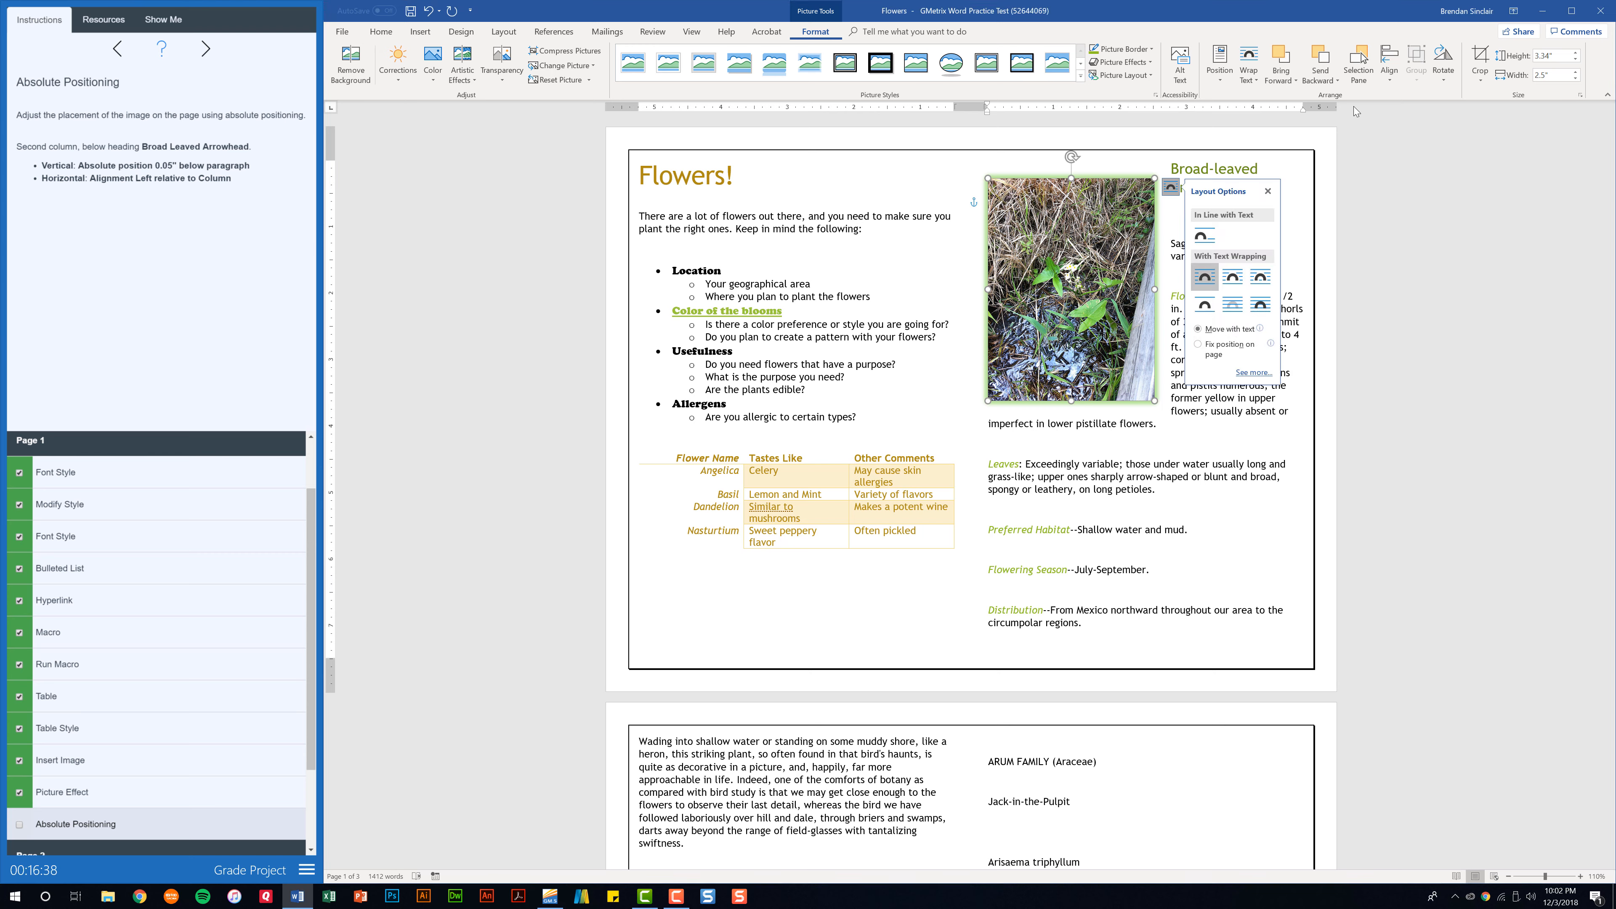
{"action": "left_click", "coordinate": [1580, 95]}
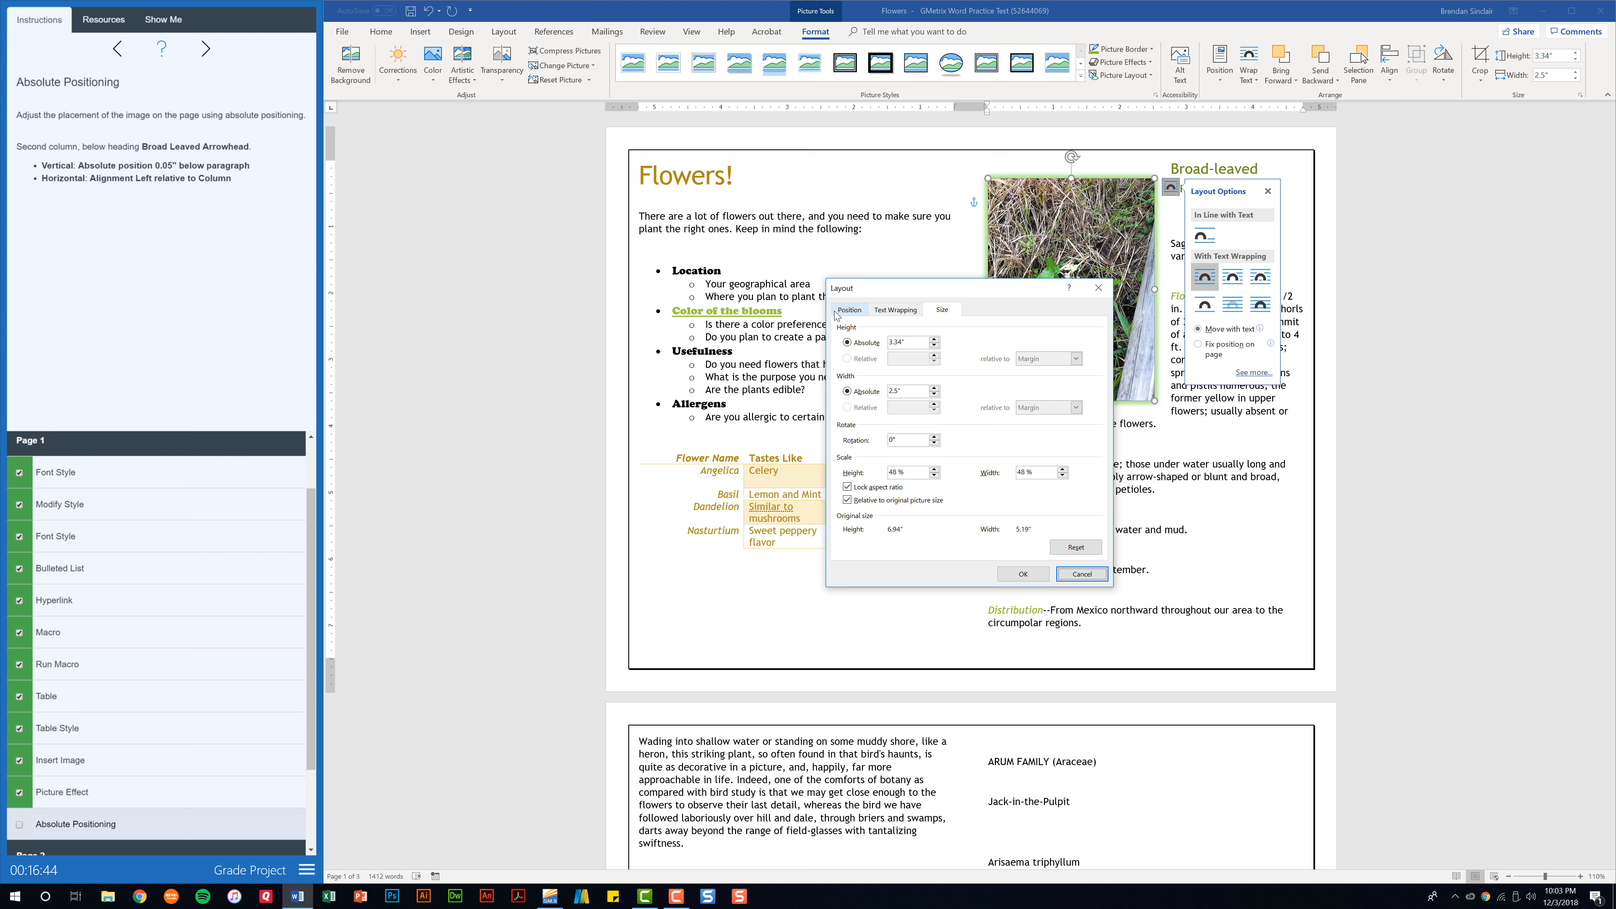
{"action": "left_click", "coordinate": [848, 310]}
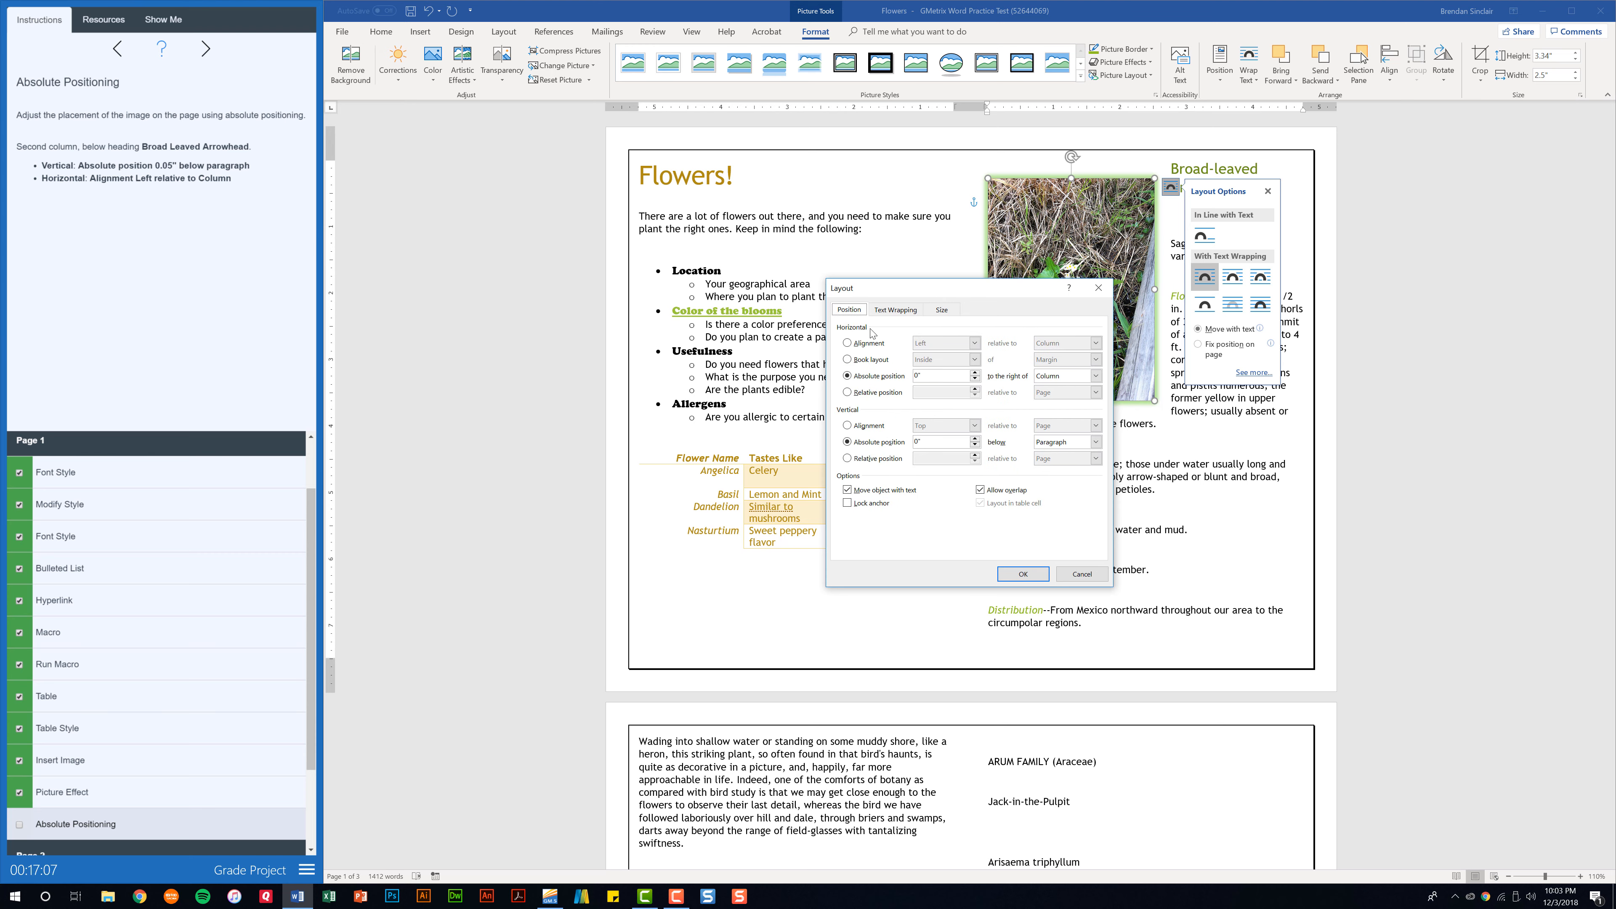
{"action": "left_click", "coordinate": [848, 343]}
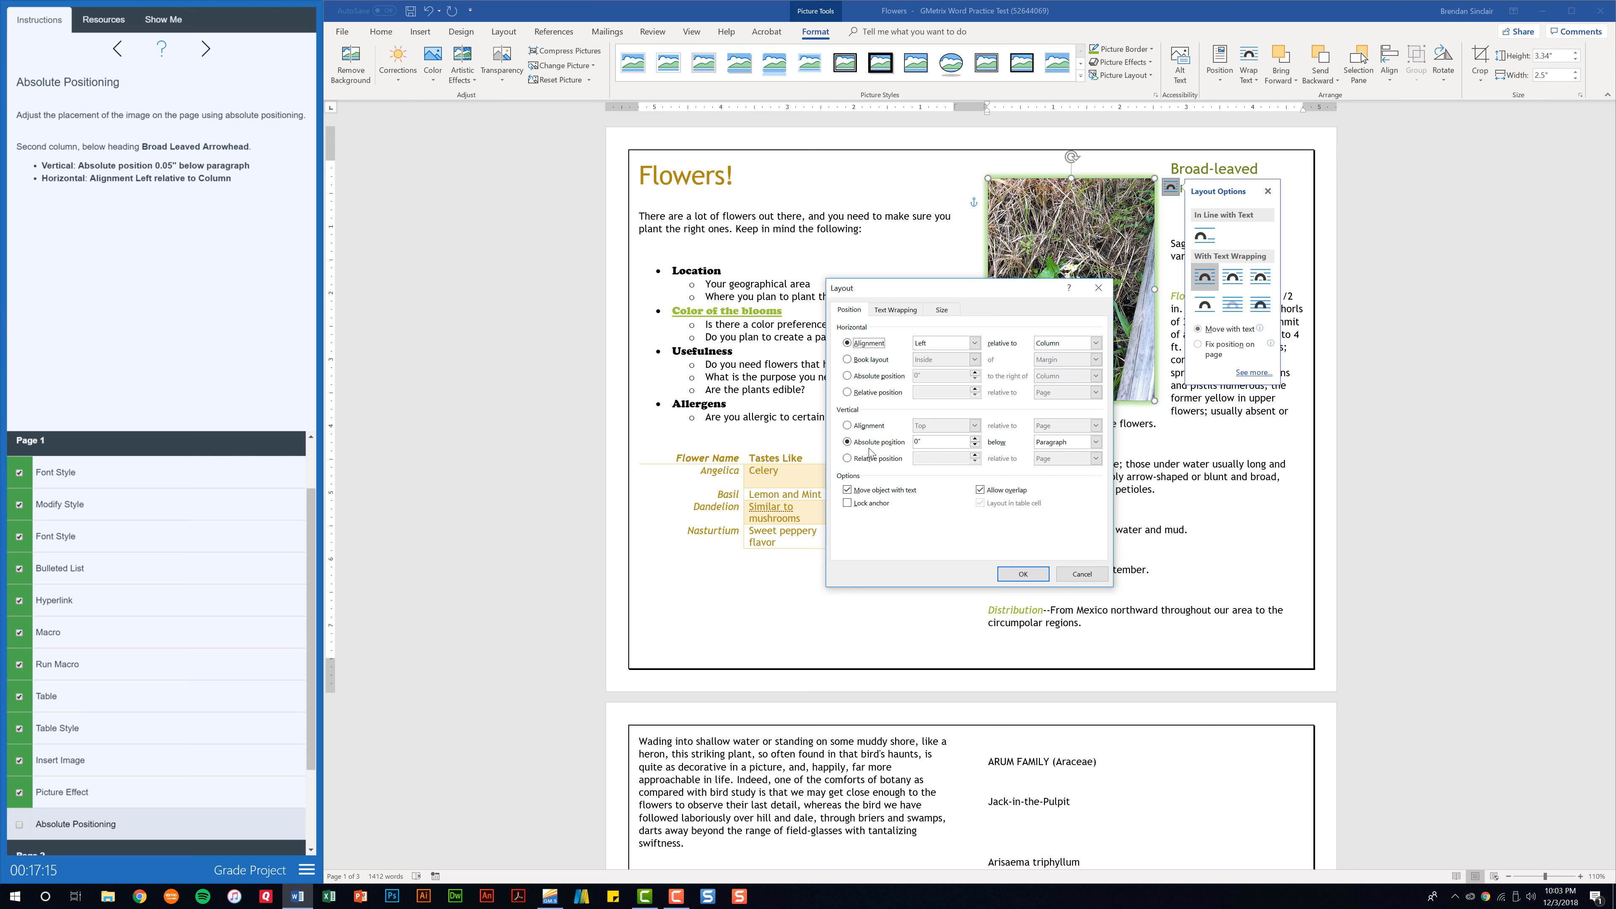
{"action": "left_click", "coordinate": [943, 439]}
{"action": "key", "text": "BackSpace"}
{"action": "type", "text": ".05"}
{"action": "left_click", "coordinate": [1023, 574]}
{"action": "left_click", "coordinate": [19, 825]}
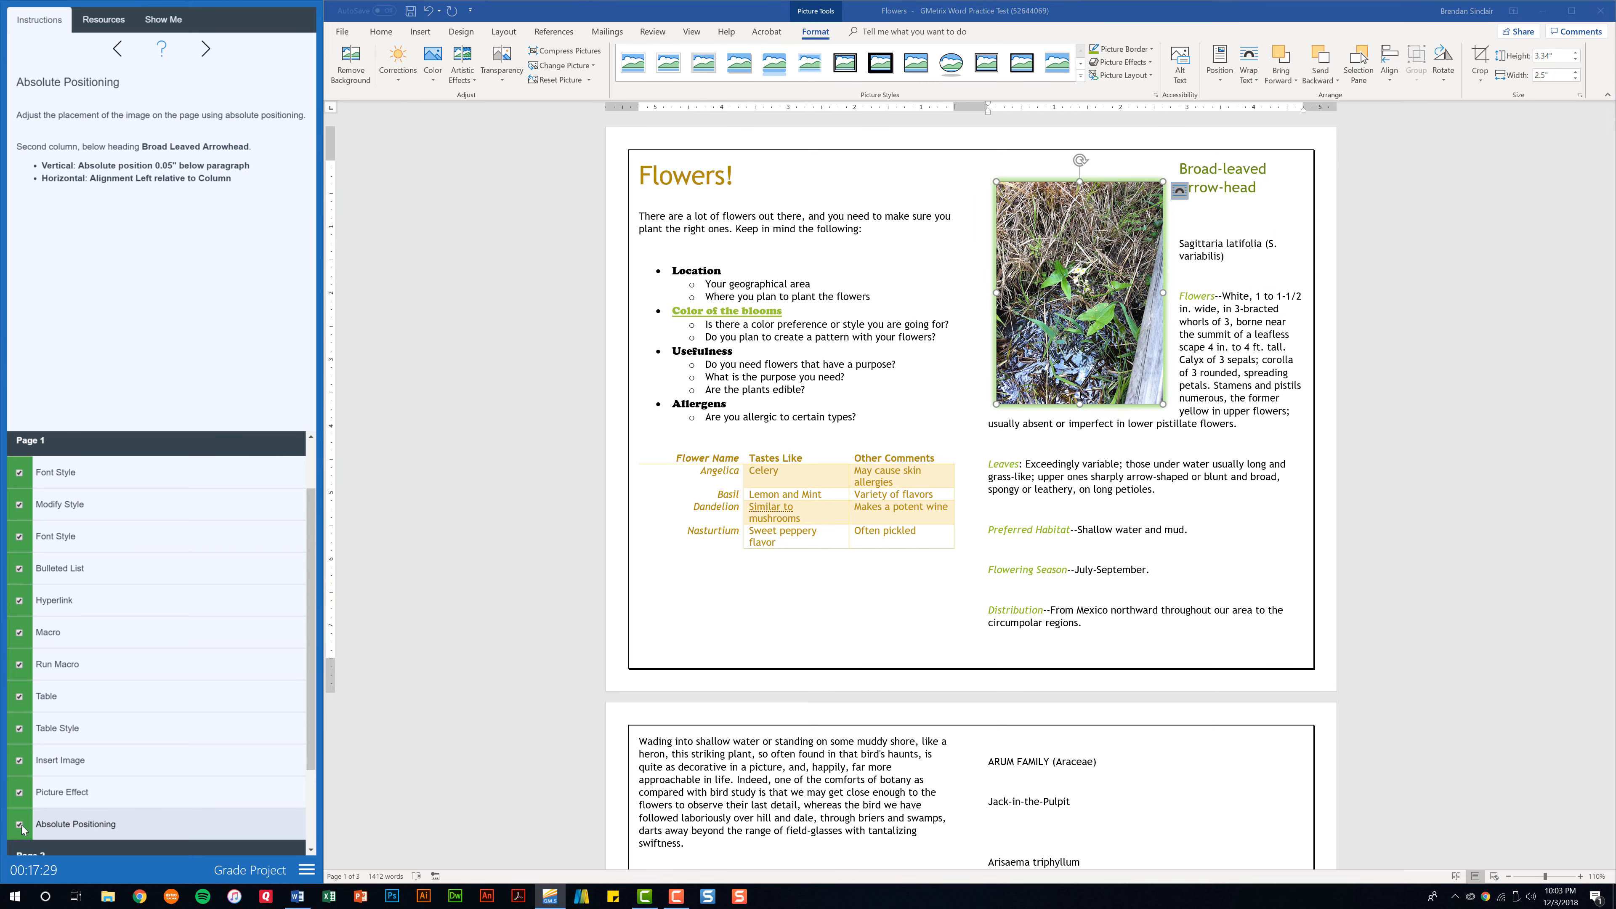